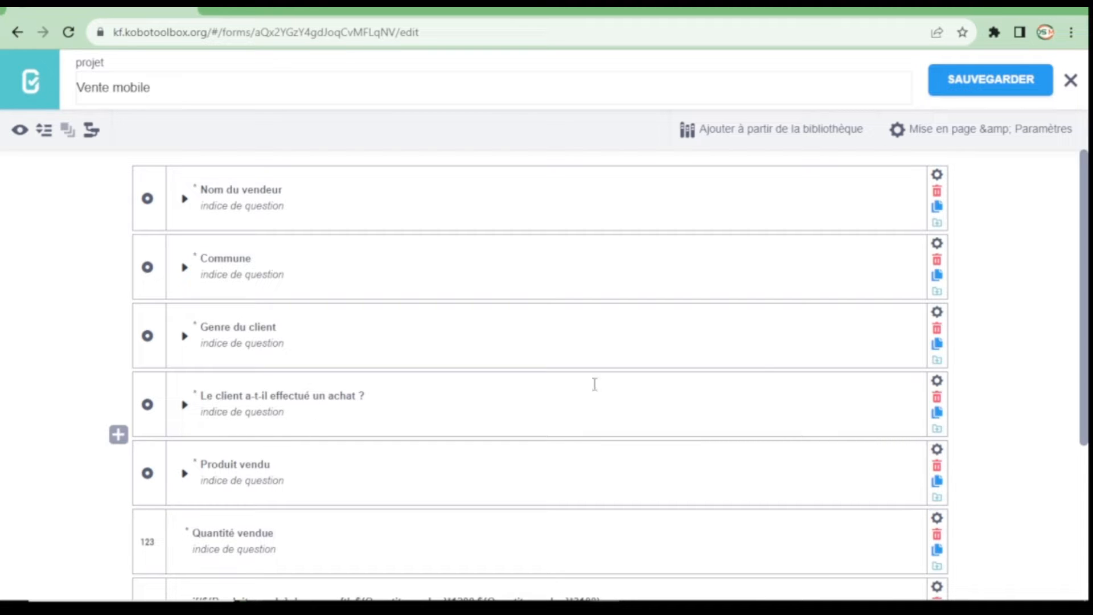
Close the form editor and download the Vente mobile form as an XLSX file
left_click(1070, 80)
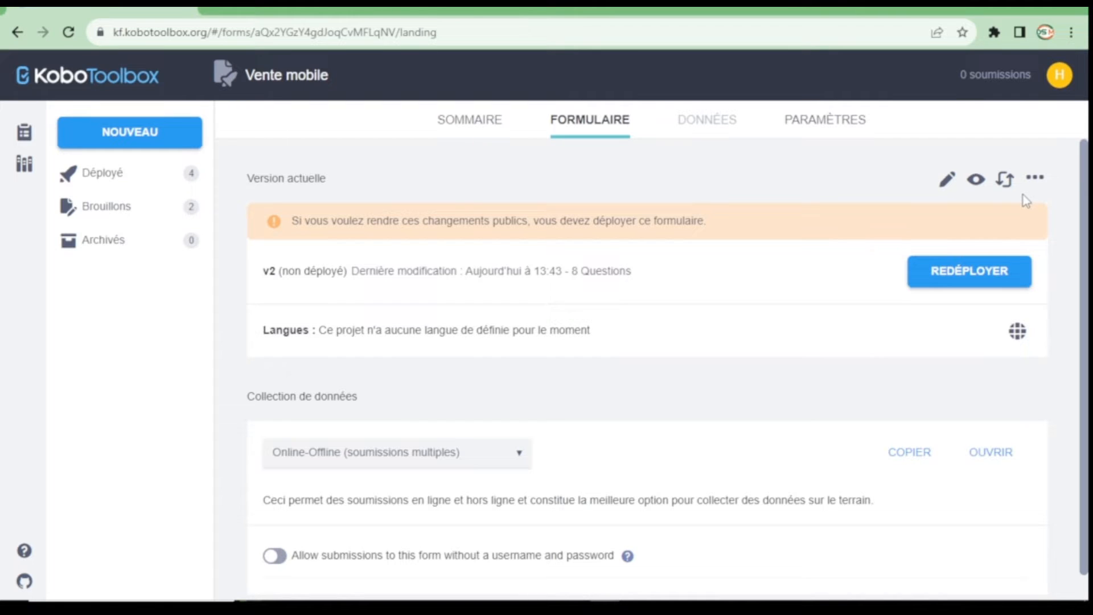
left_click(1034, 178)
left_click(978, 206)
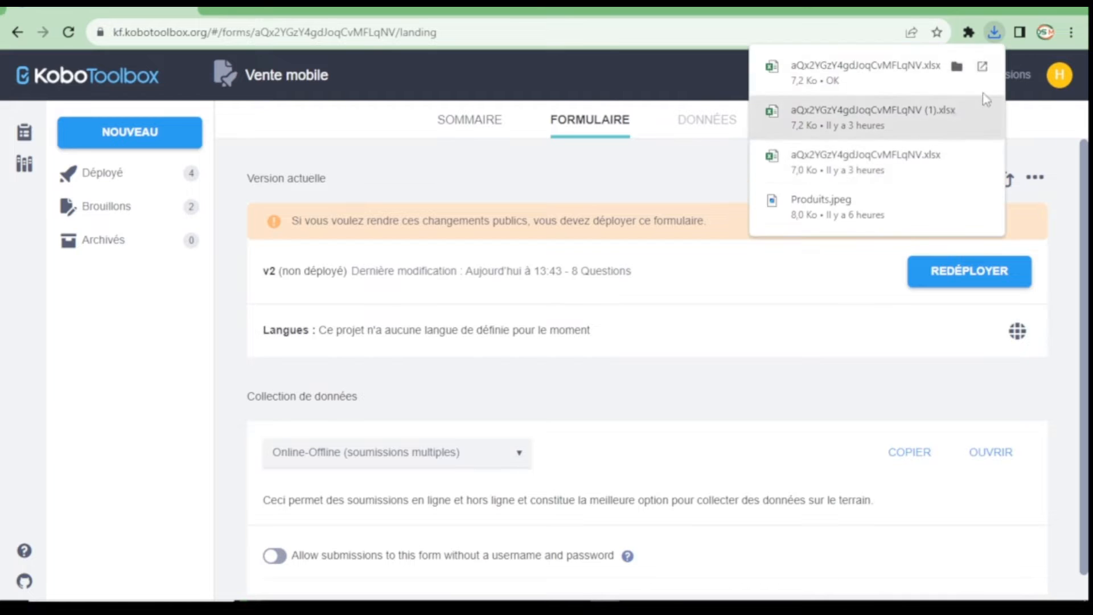
Open the newly downloaded form workbook for editing and fit the survey sheet's type and name columns to their contents
left_click(958, 66)
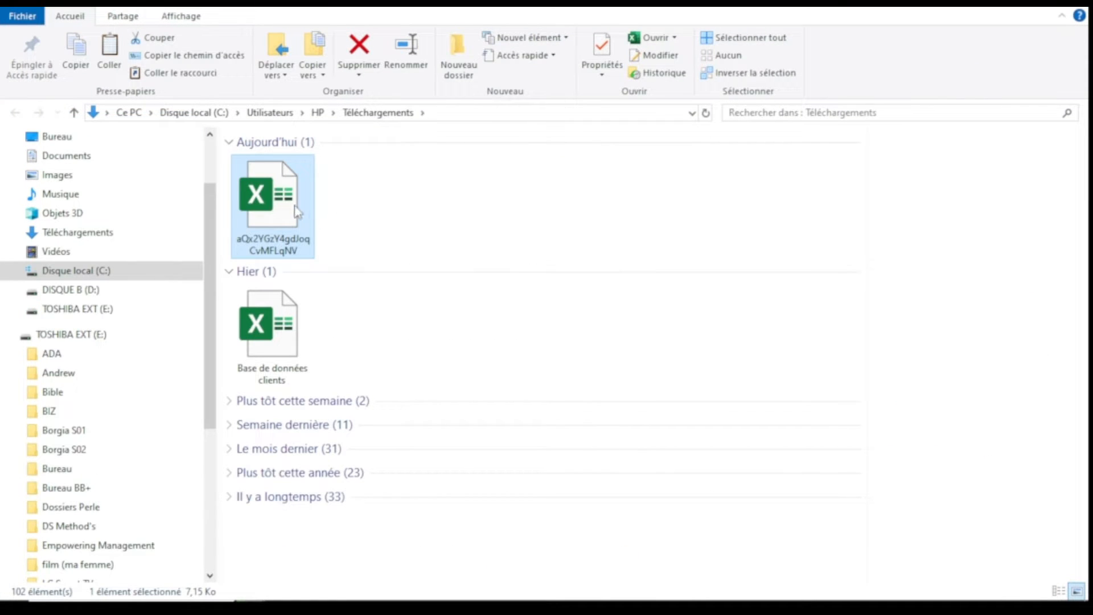
double_click(290, 208)
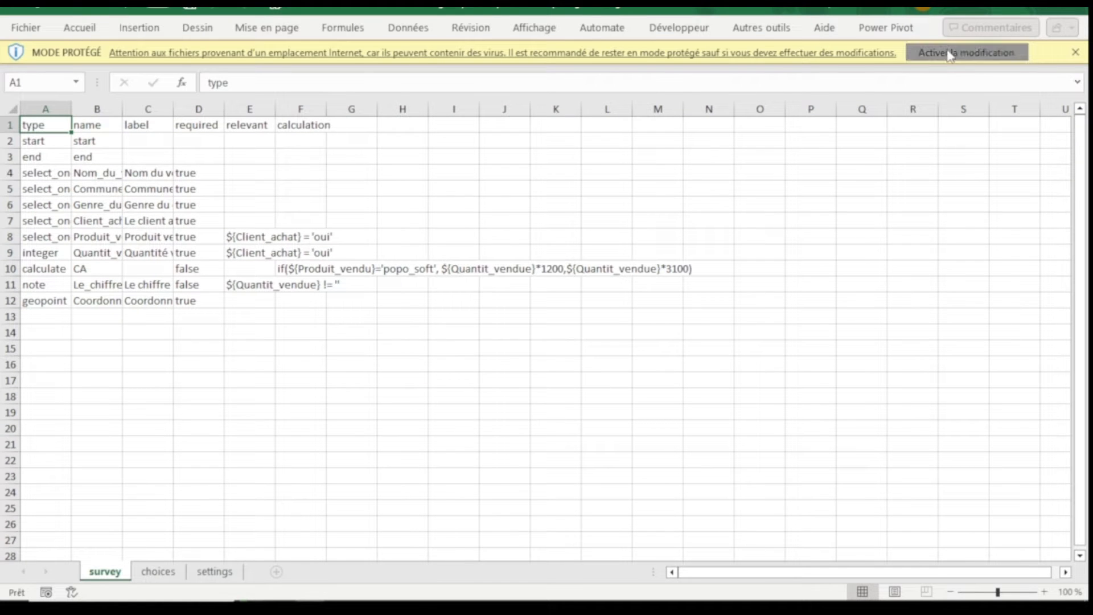
left_click(950, 52)
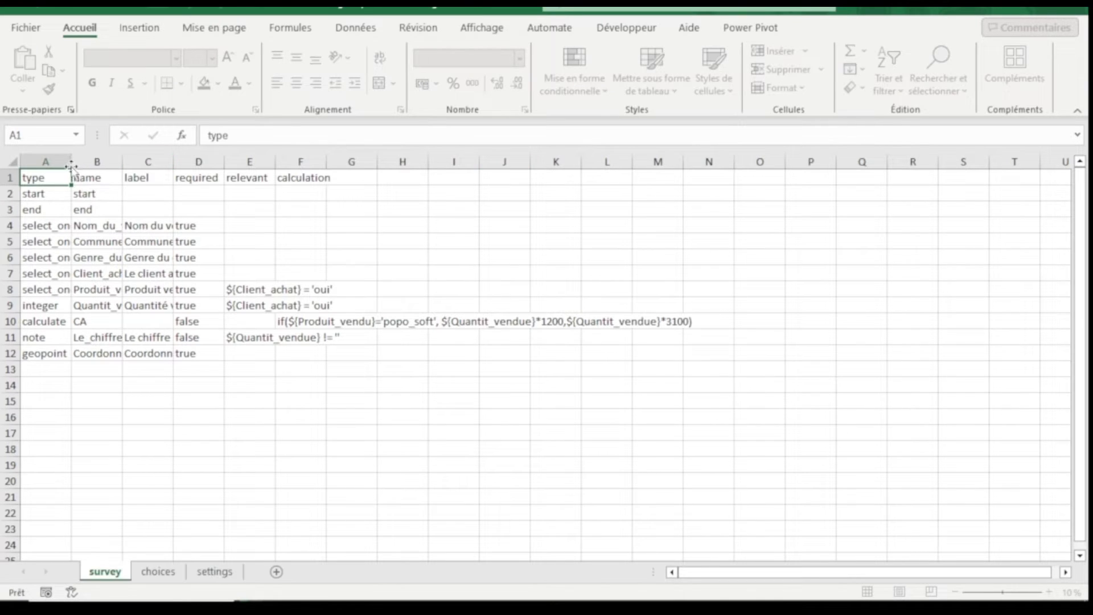
double_click(70, 165)
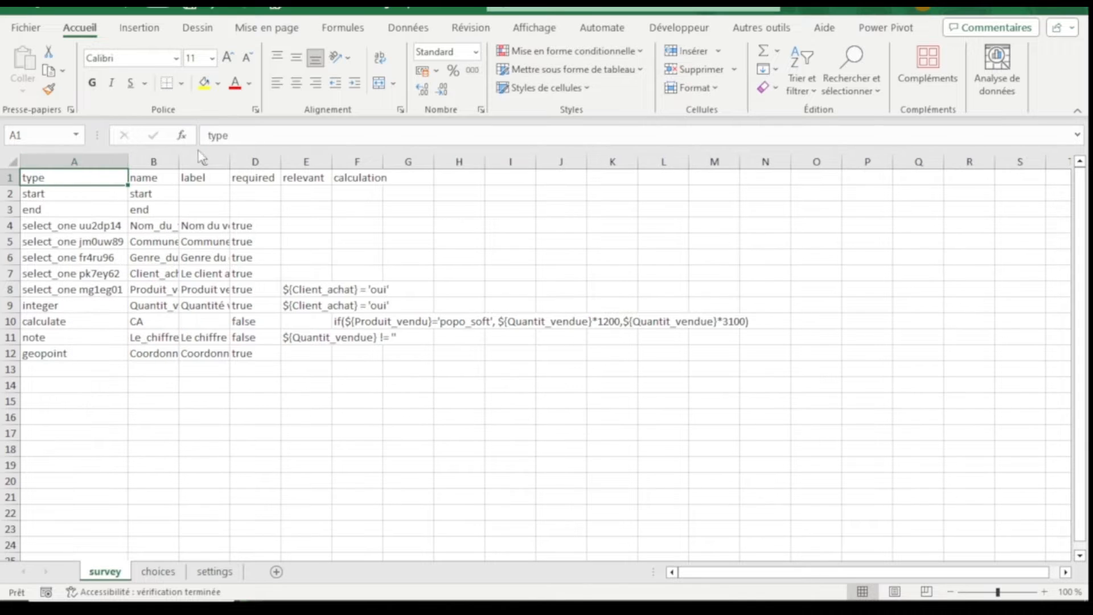
double_click(179, 159)
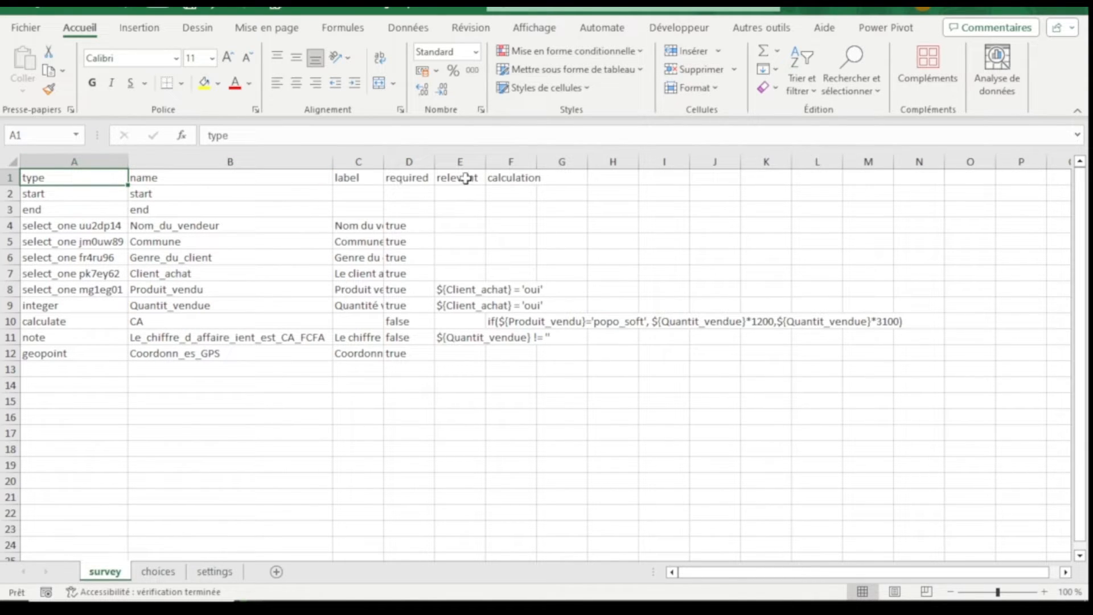
Insert a column before the relevant column on the survey sheet and give it the header media::image
left_click(458, 162)
right_click(458, 162)
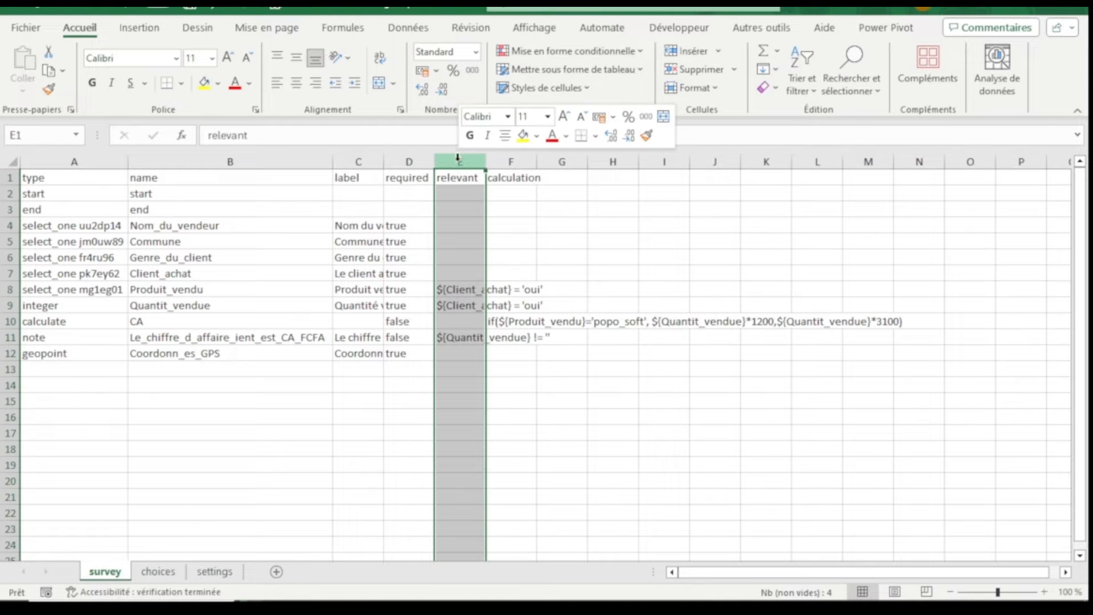
left_click(496, 322)
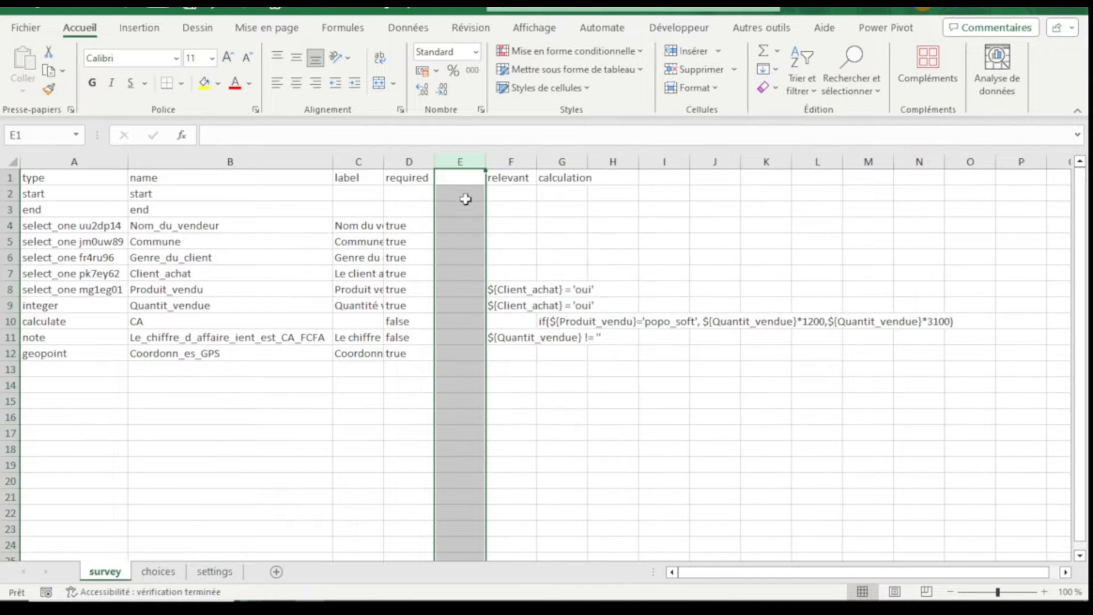
left_click(449, 178)
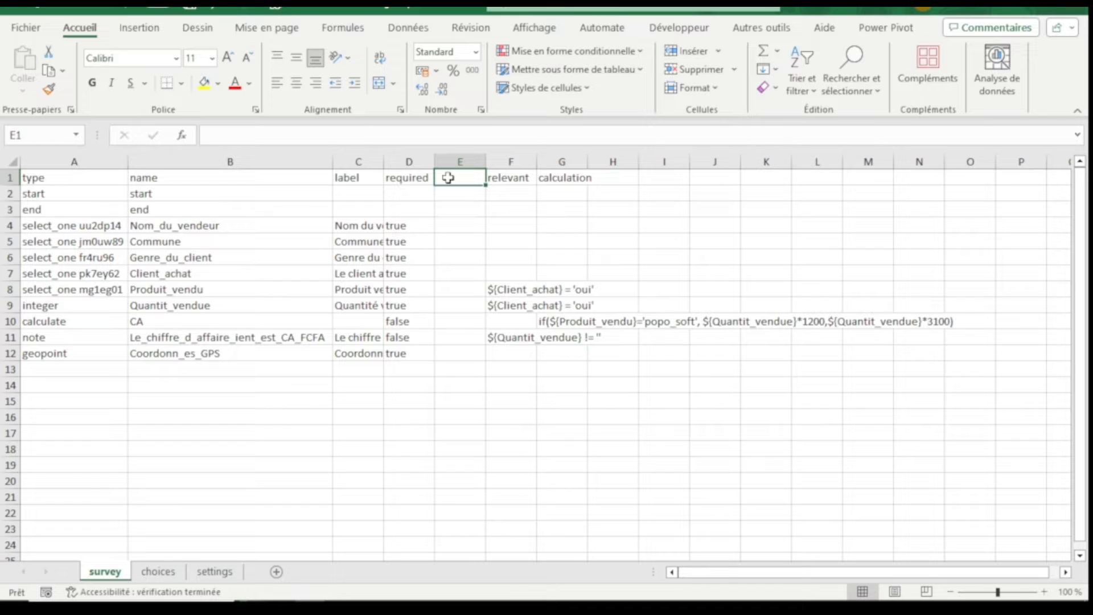
type("me")
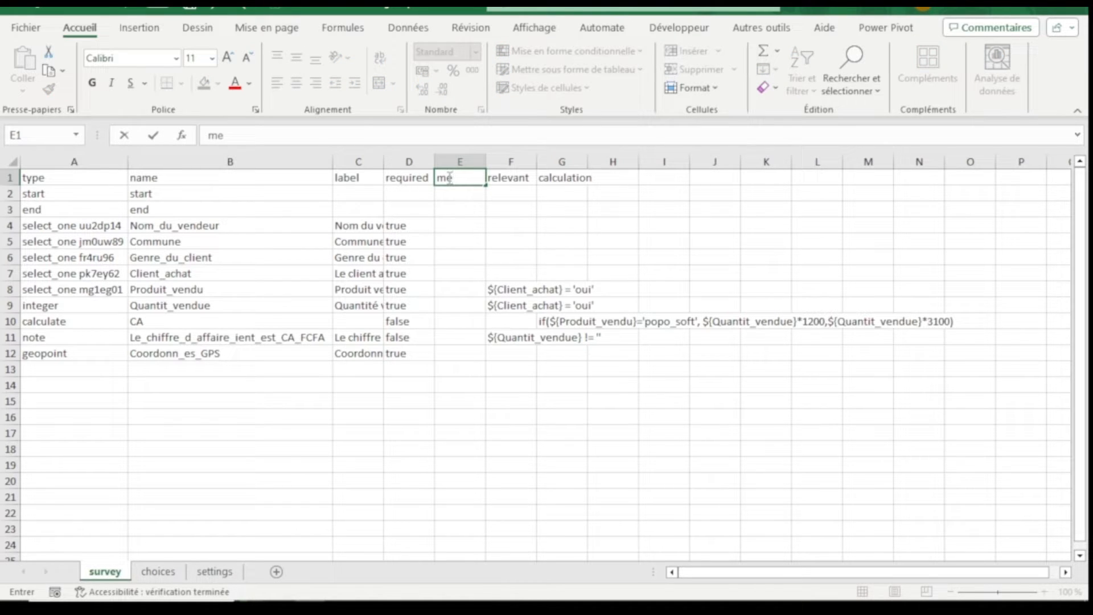
type("dia")
type("::image")
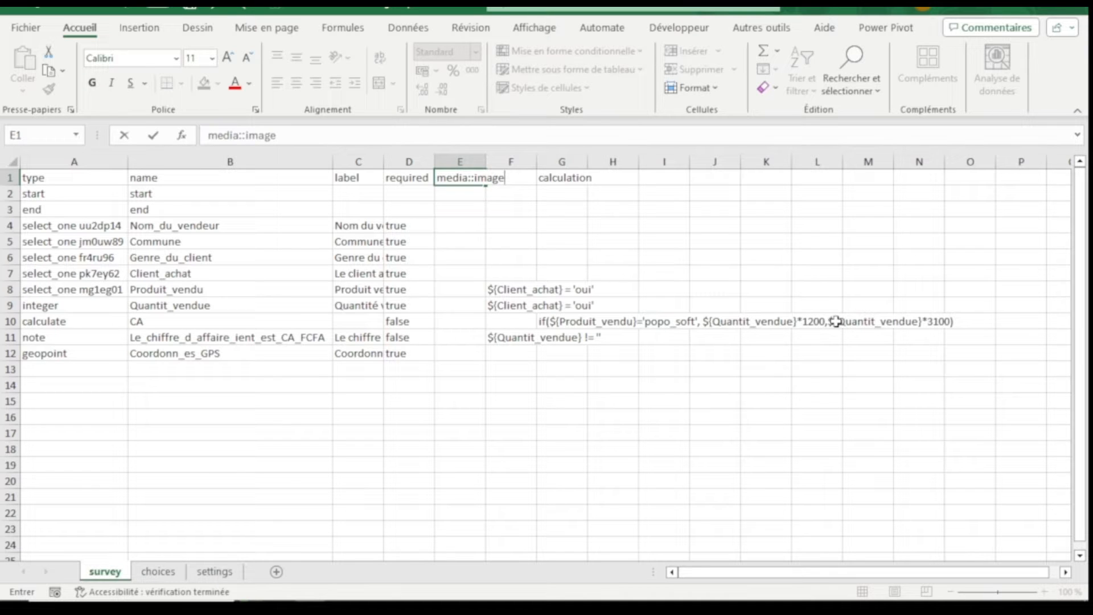
key("Return")
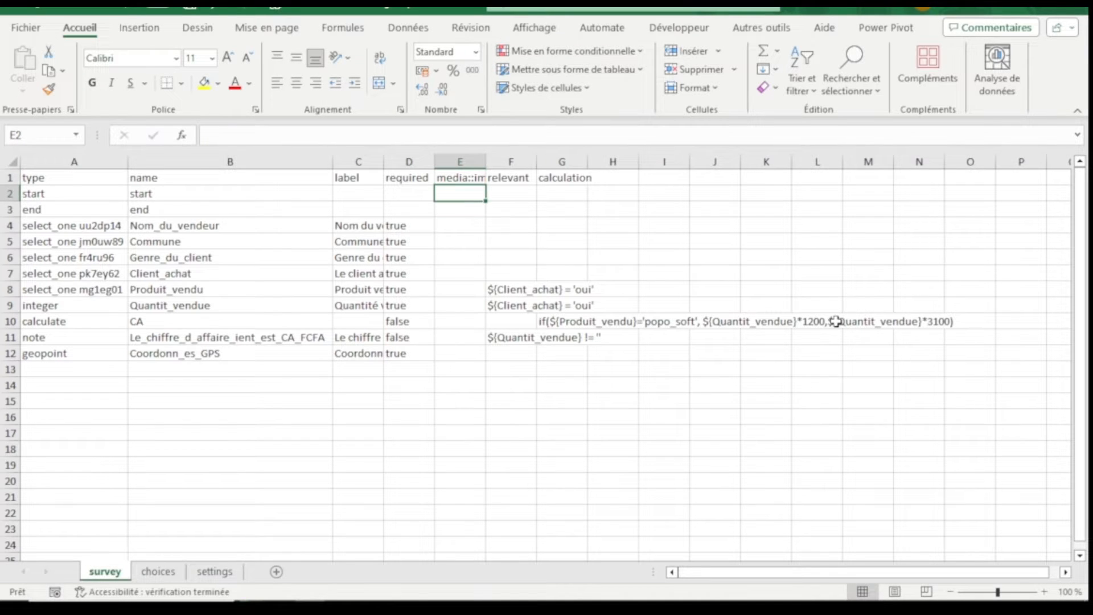
Fit the media::image column to its header and widen the label column so most question labels are readable
double_click(485, 162)
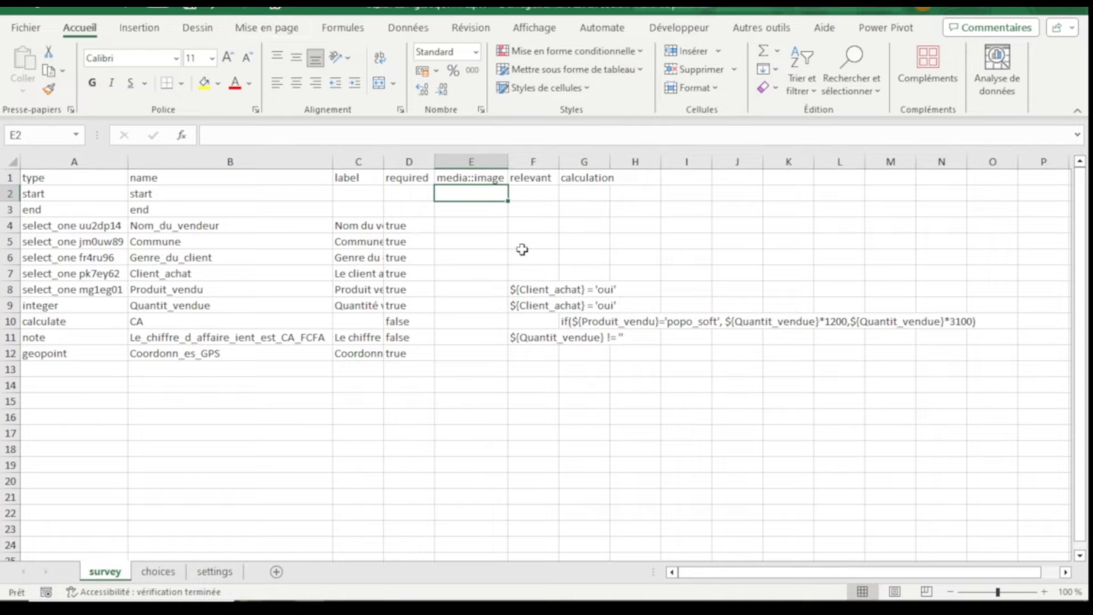
double_click(385, 165)
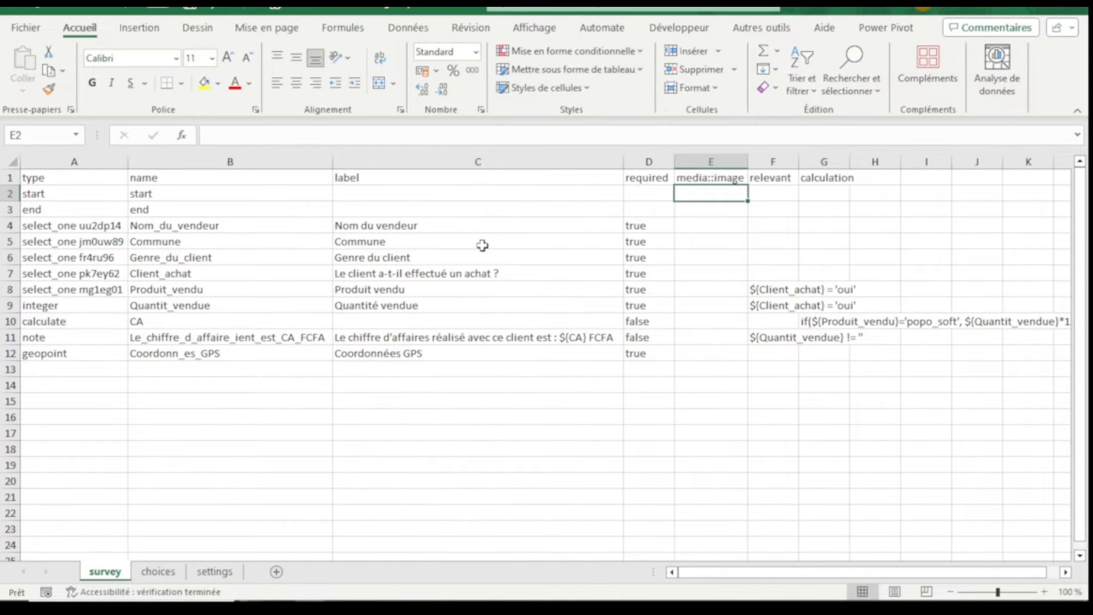
left_click_drag(630, 169, 548, 182)
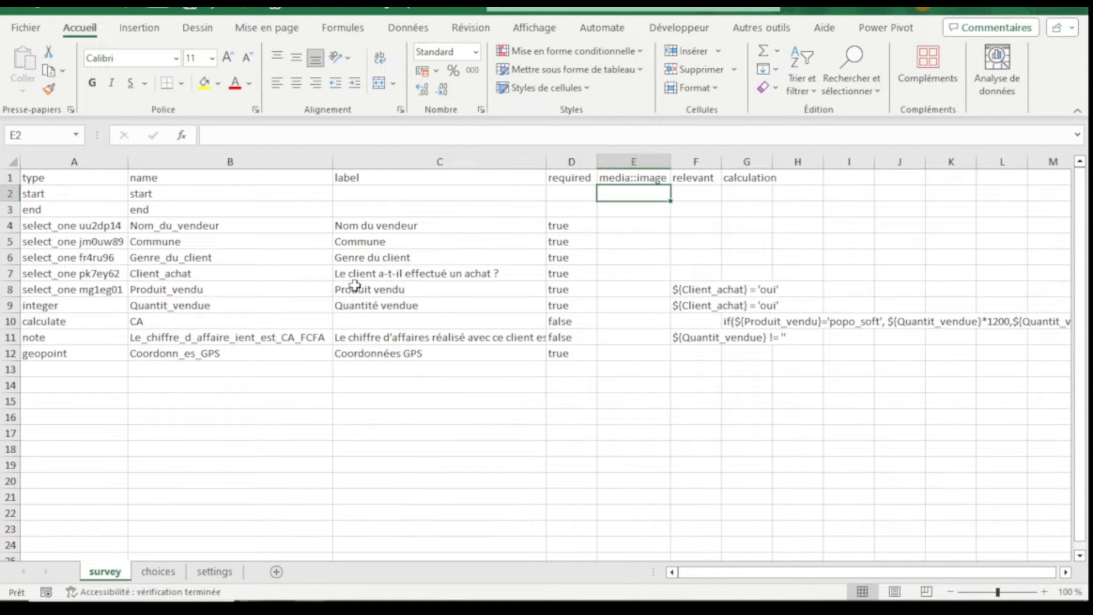
Select the media::image cell of the Produit_vendu row and copy the Produit picture's file name from the project's Images folder
left_click_drag(249, 292, 623, 288)
left_click(632, 287)
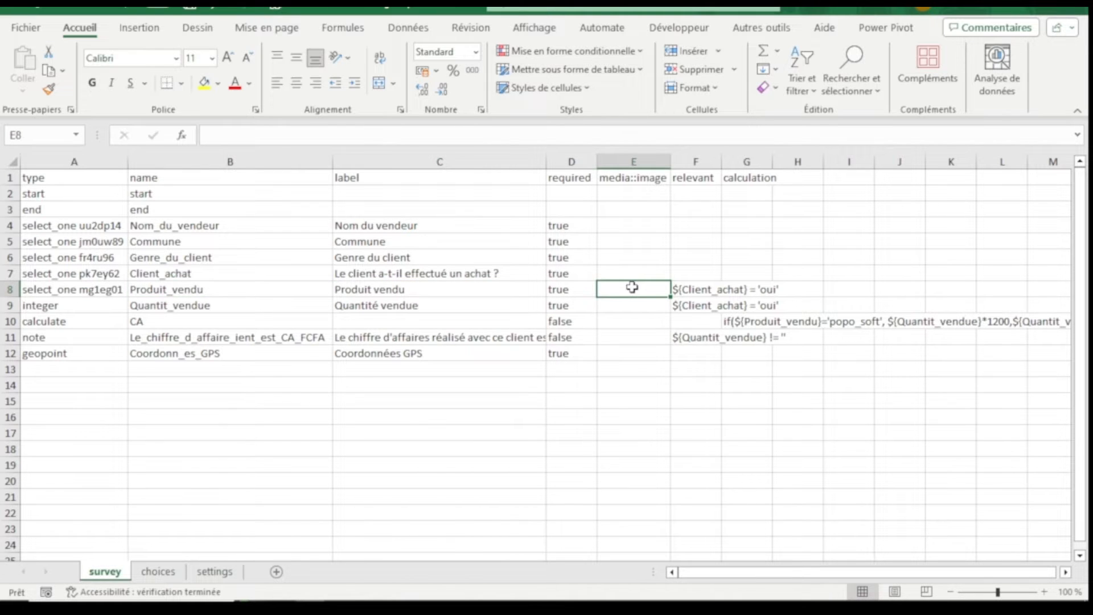
key("alt+Tab")
key("alt+Tab")
key("alt+Tab")
key("alt+Tab")
key("alt+Tab")
key("alt+Tab")
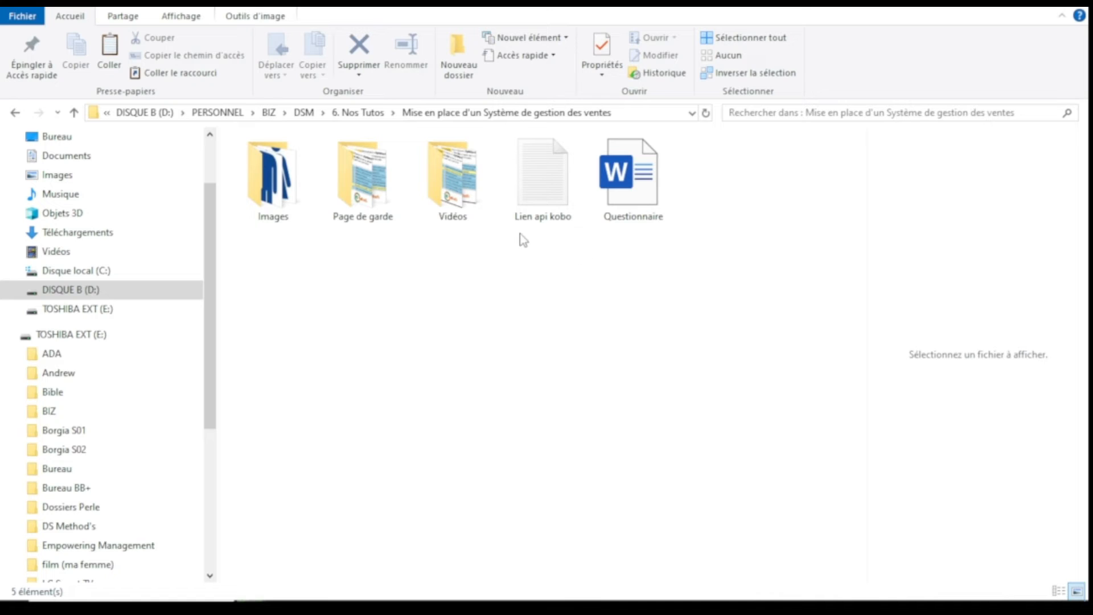
double_click(272, 176)
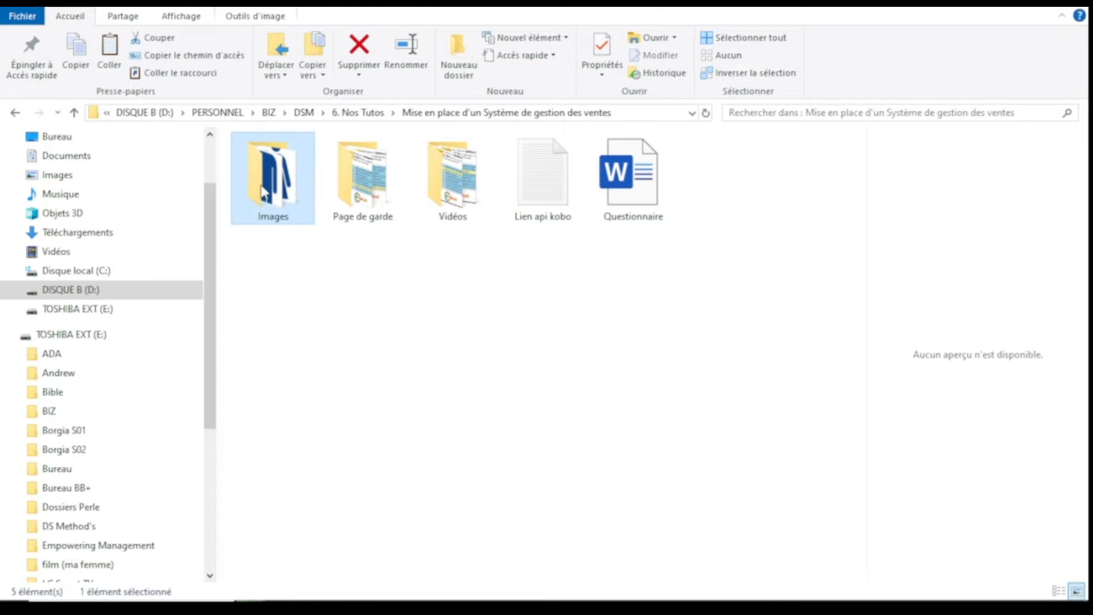
left_click(454, 197)
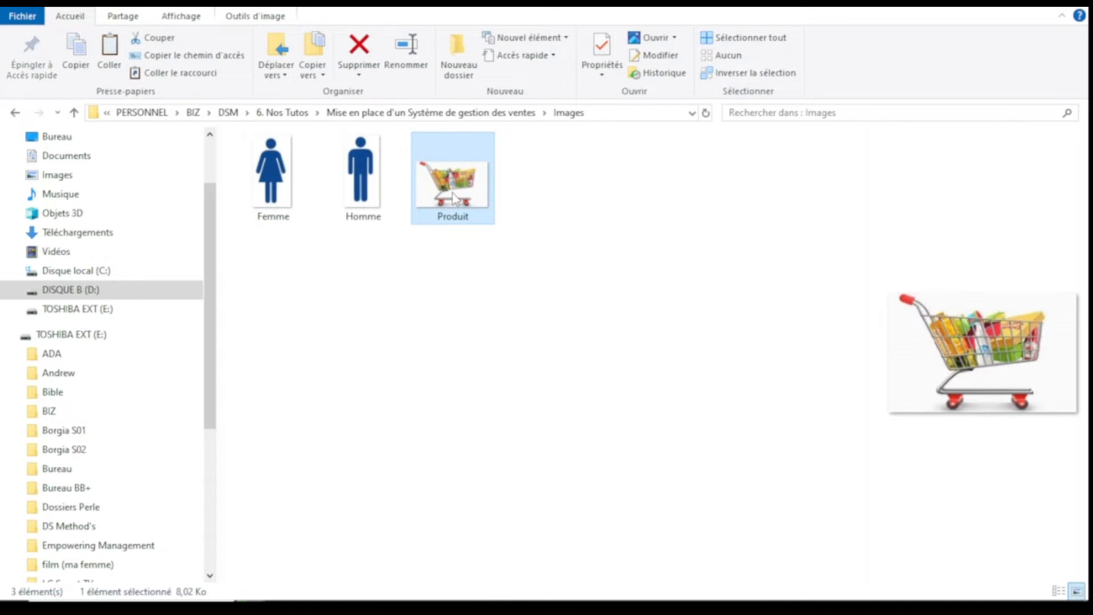
key("F2")
key("ctrl+c")
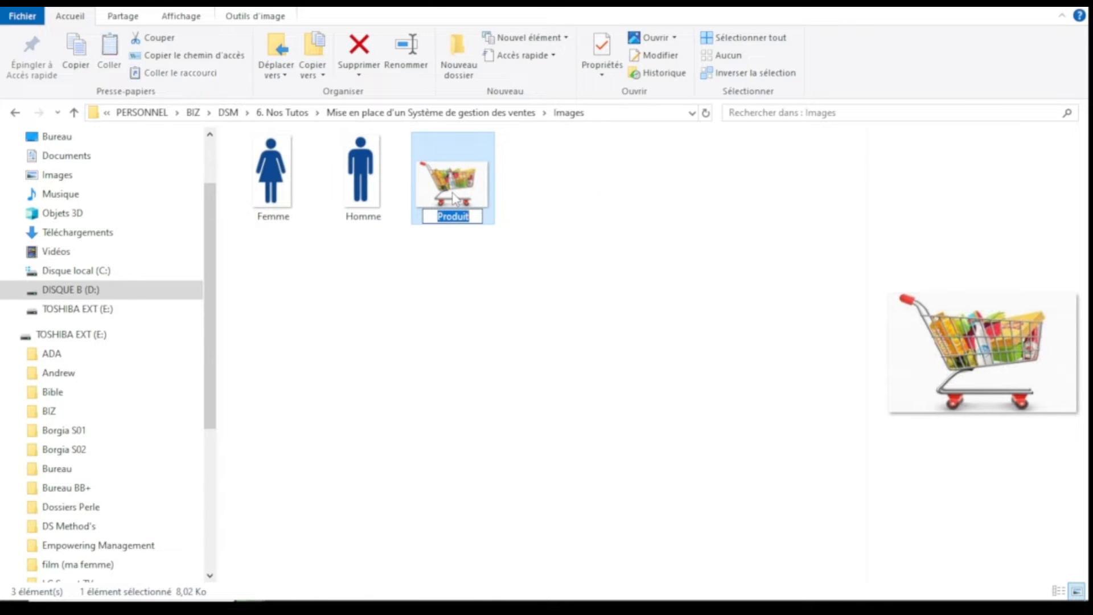
key("Return")
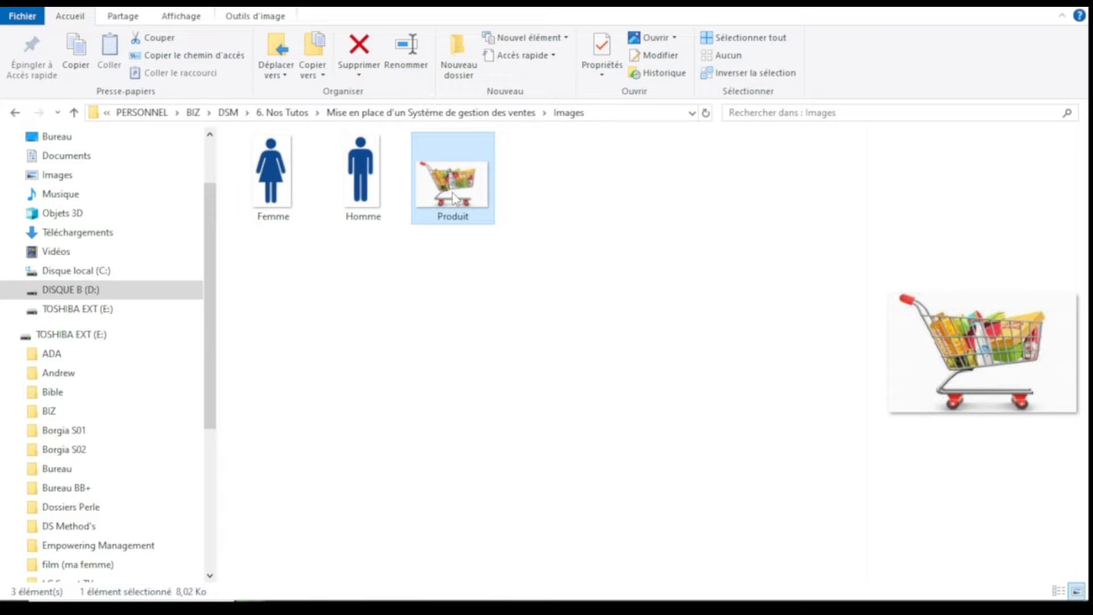
Check the Produit picture's file type in its properties
right_click(454, 198)
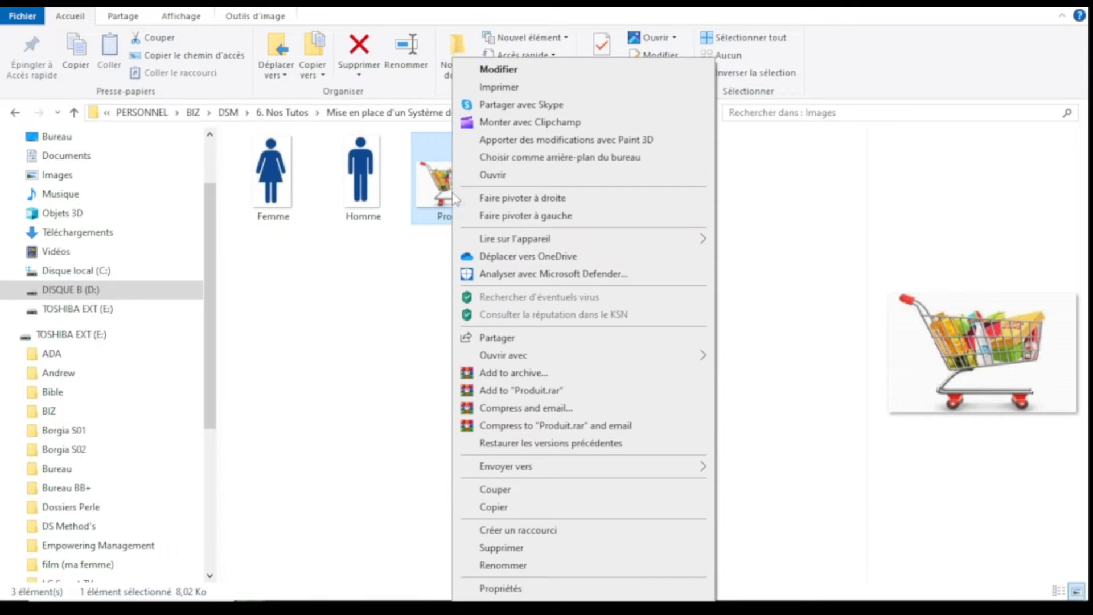
left_click(487, 589)
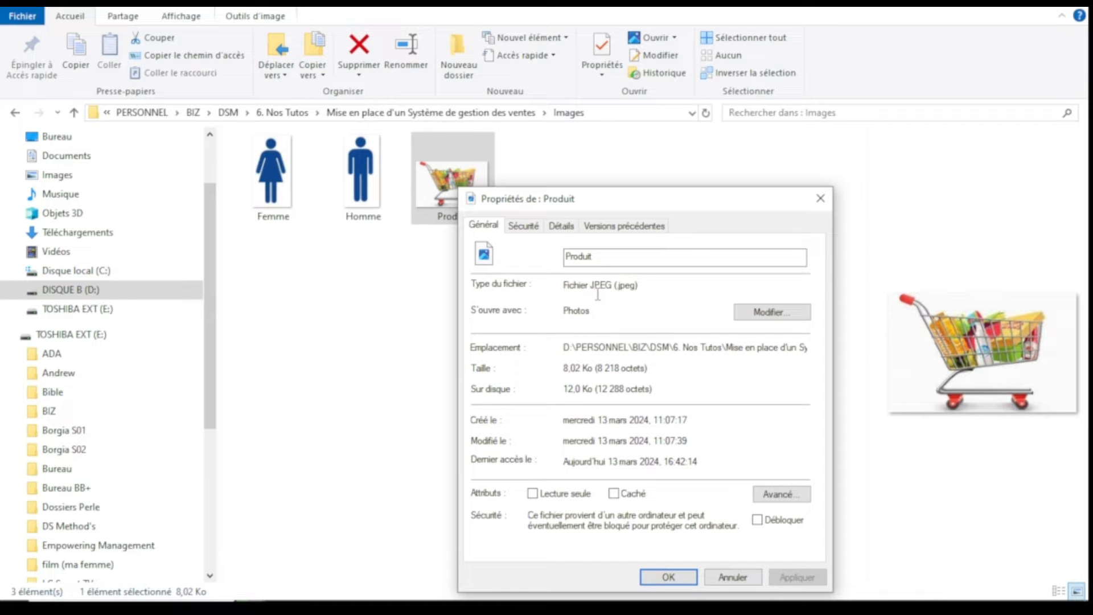
left_click(820, 198)
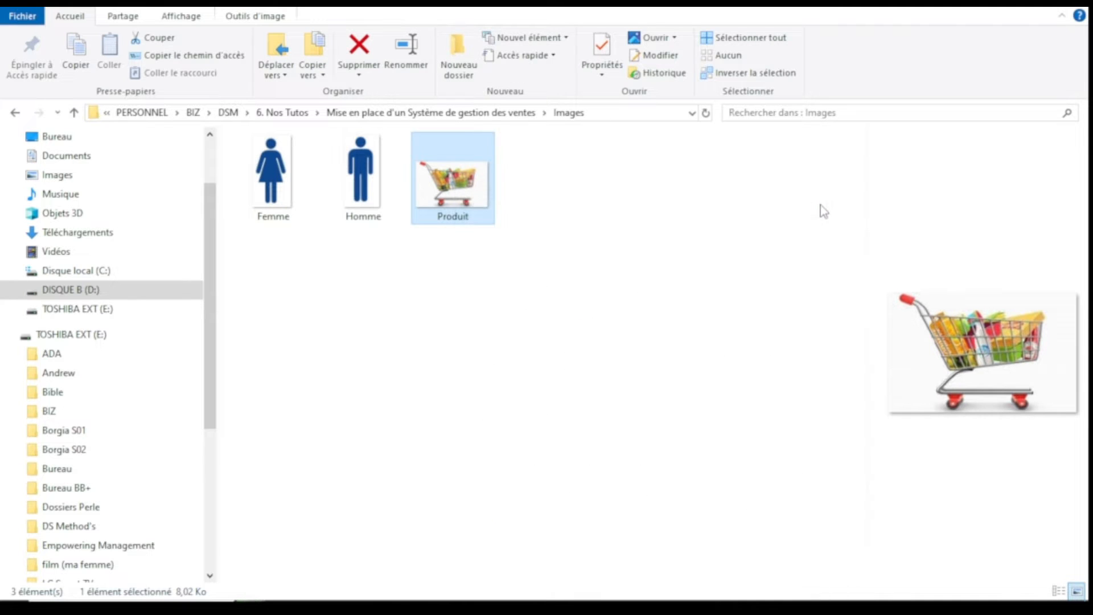
Enter Produit.jpeg as the media::image value of the Produit_vendu question in the survey sheet
key("alt+Tab")
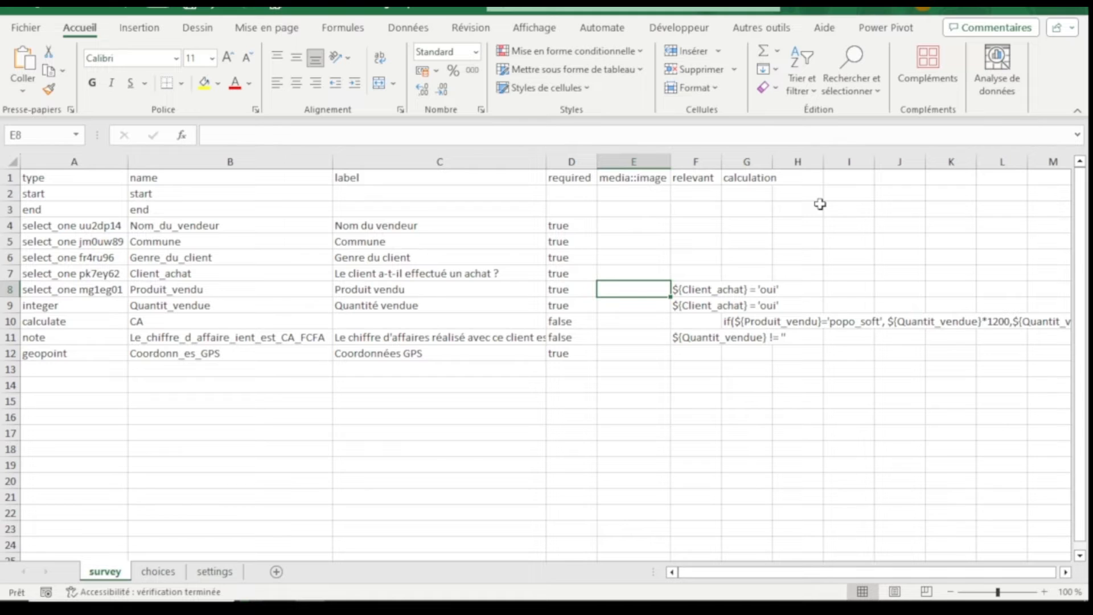
key("ctrl+v")
left_click(273, 140)
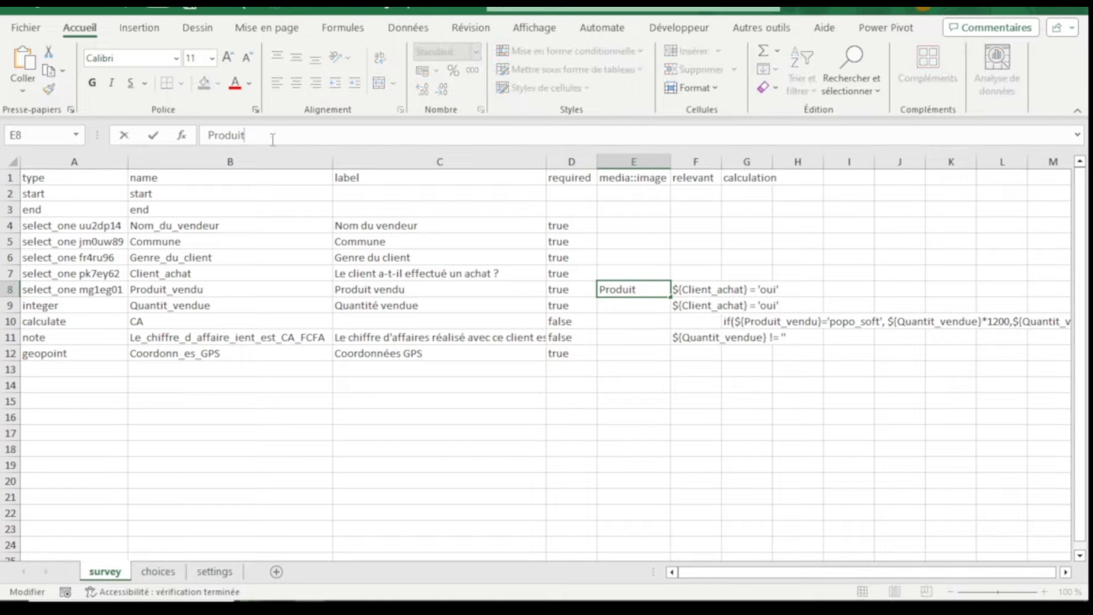
type(".jpeg")
key("Return")
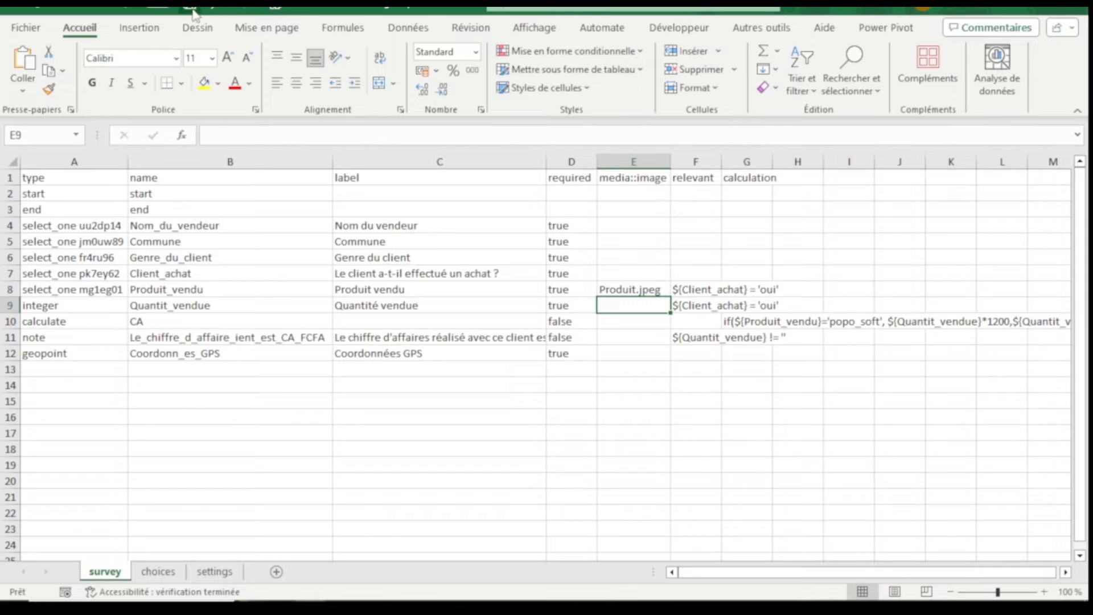
Copy the media::image header from the survey sheet into cell D1 of the choices sheet, beside the label column
left_click(158, 571)
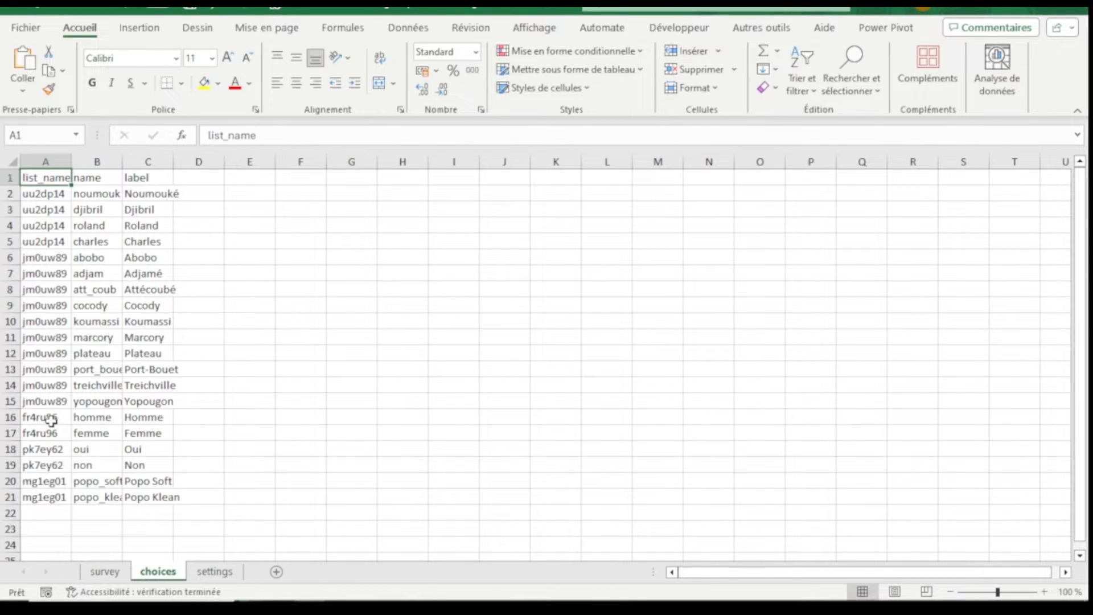
left_click_drag(49, 418, 142, 425)
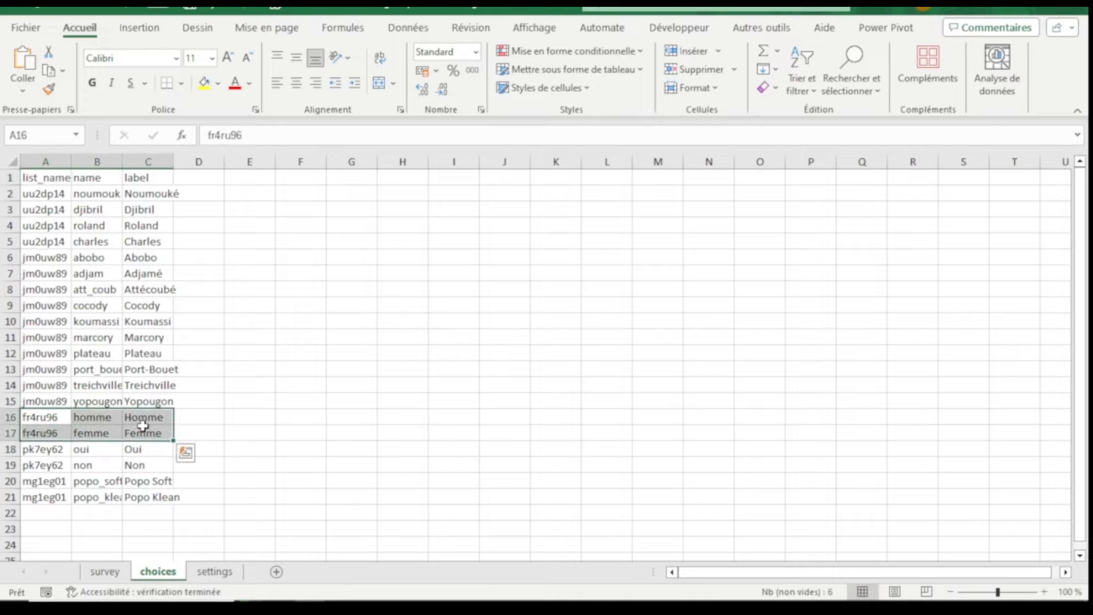
left_click(193, 174)
left_click(104, 571)
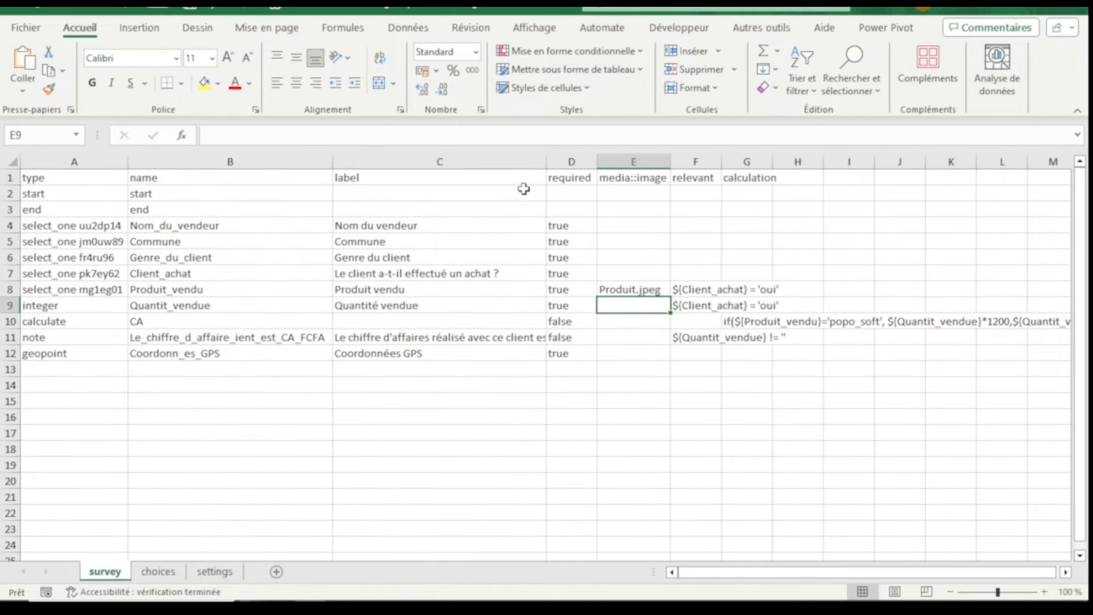
left_click(629, 177)
key("ctrl+c")
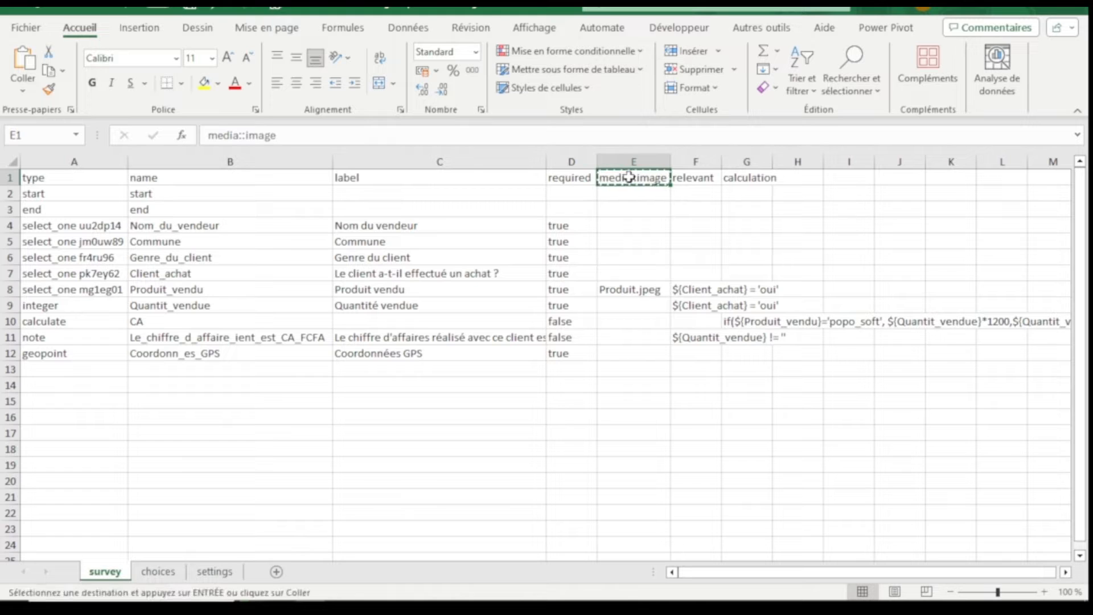
left_click(160, 571)
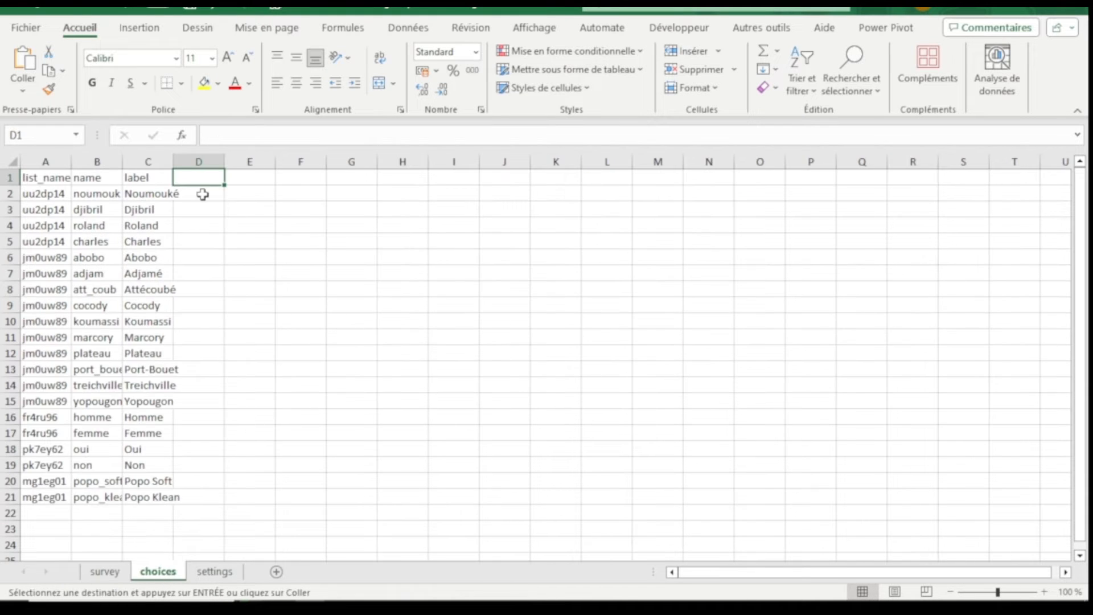
key("ctrl+v")
Select the homme row's media::image cell in the choices sheet and check the Femme and Homme pictures' file types in their properties
left_click(194, 416)
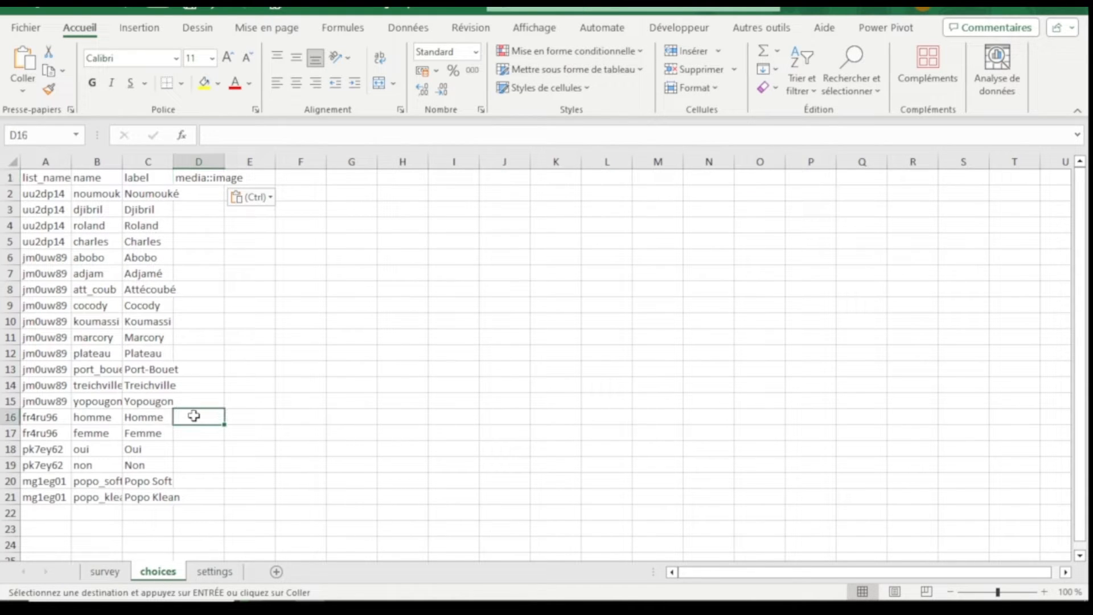
key("alt+Tab")
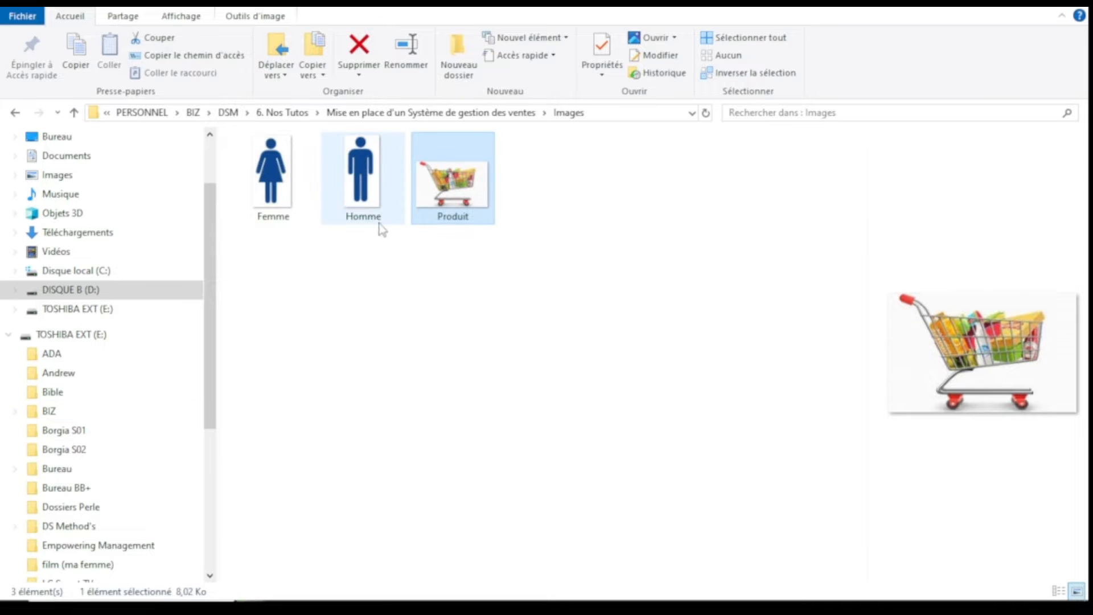
left_click(282, 173)
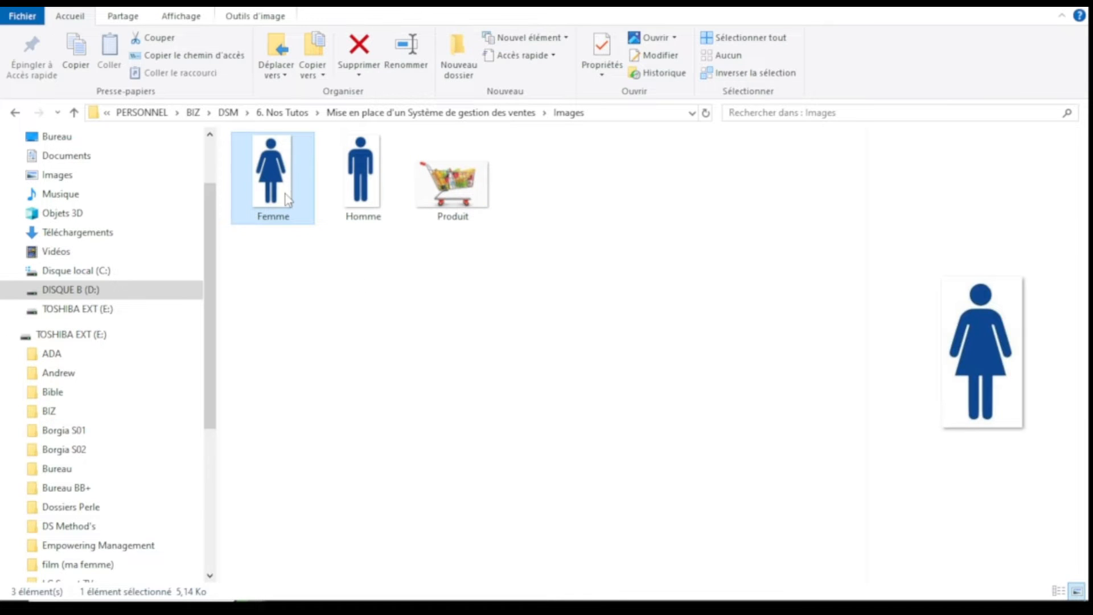
right_click(288, 199)
left_click(334, 591)
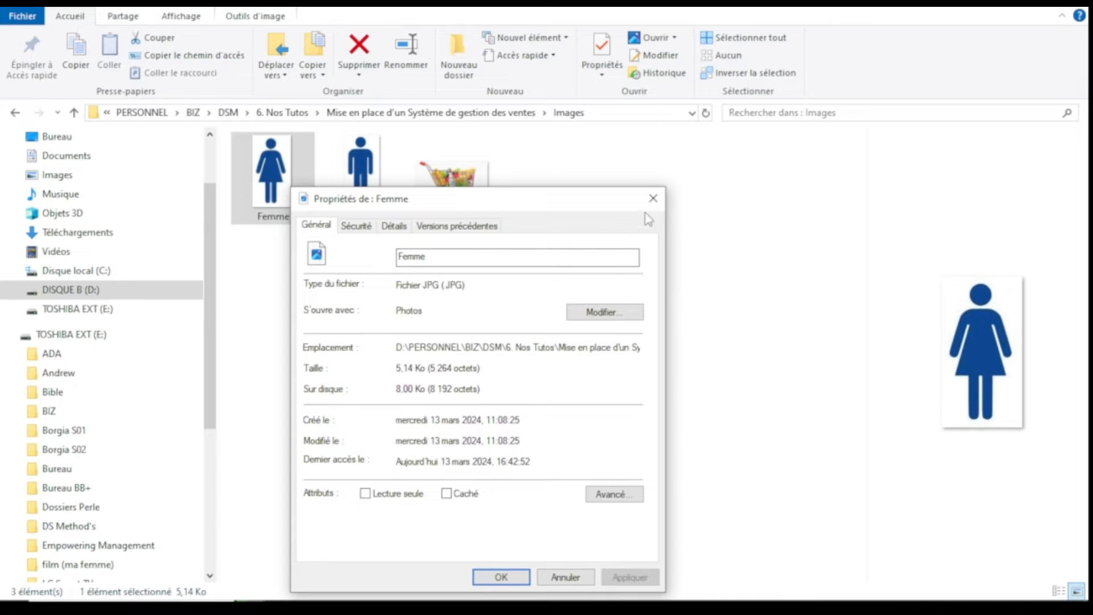
left_click(653, 198)
left_click(360, 171)
right_click(367, 171)
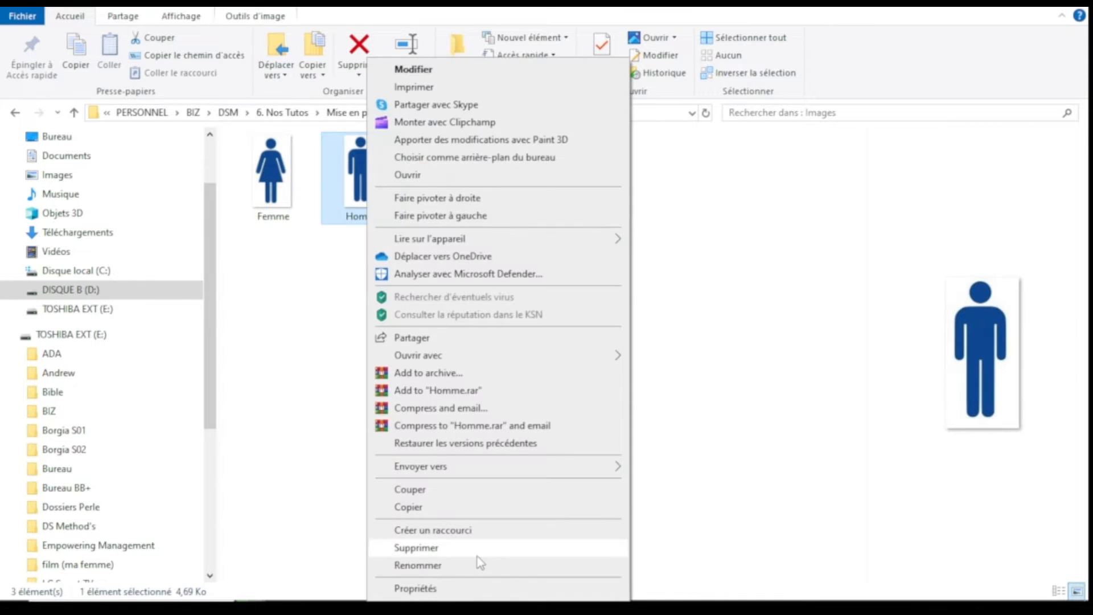
left_click(427, 587)
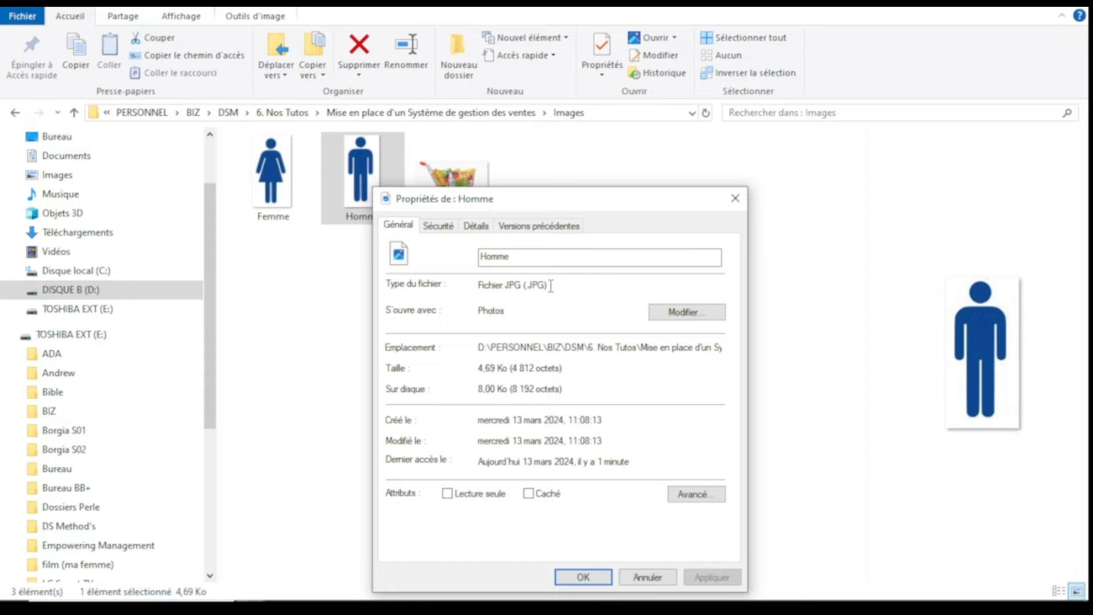
left_click(736, 205)
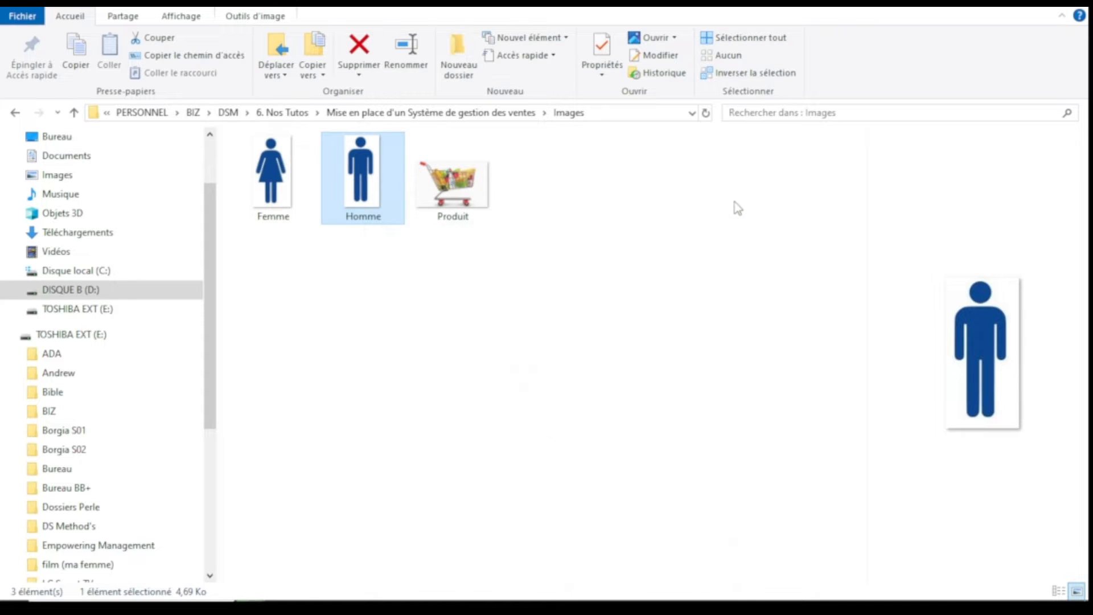
Enter Homme.jpg as the media::image value of the homme choice in the choices sheet
key("alt+Tab")
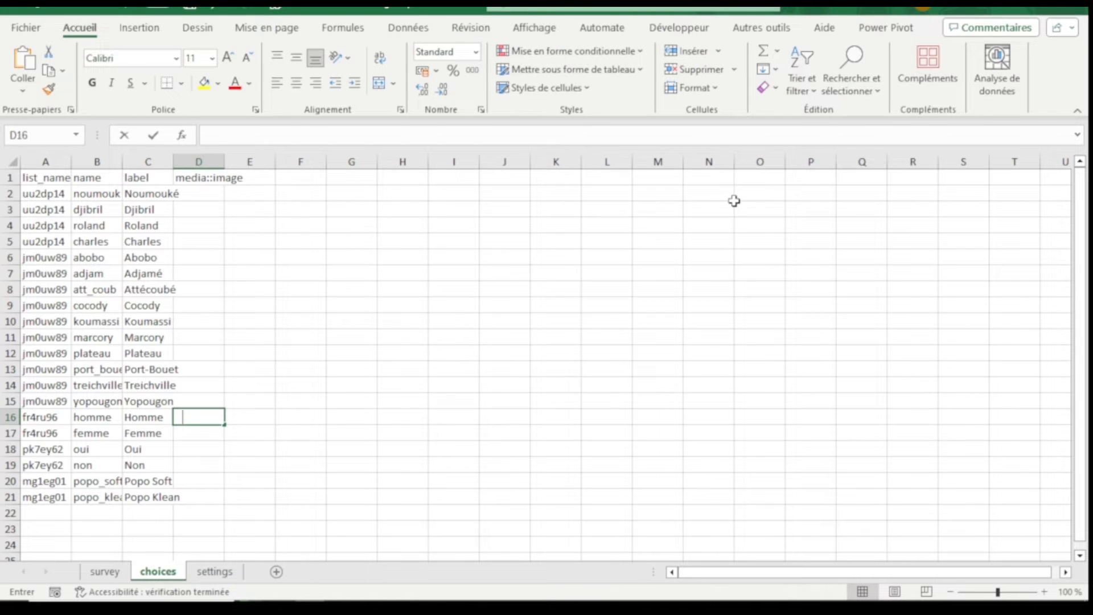
type("Homme")
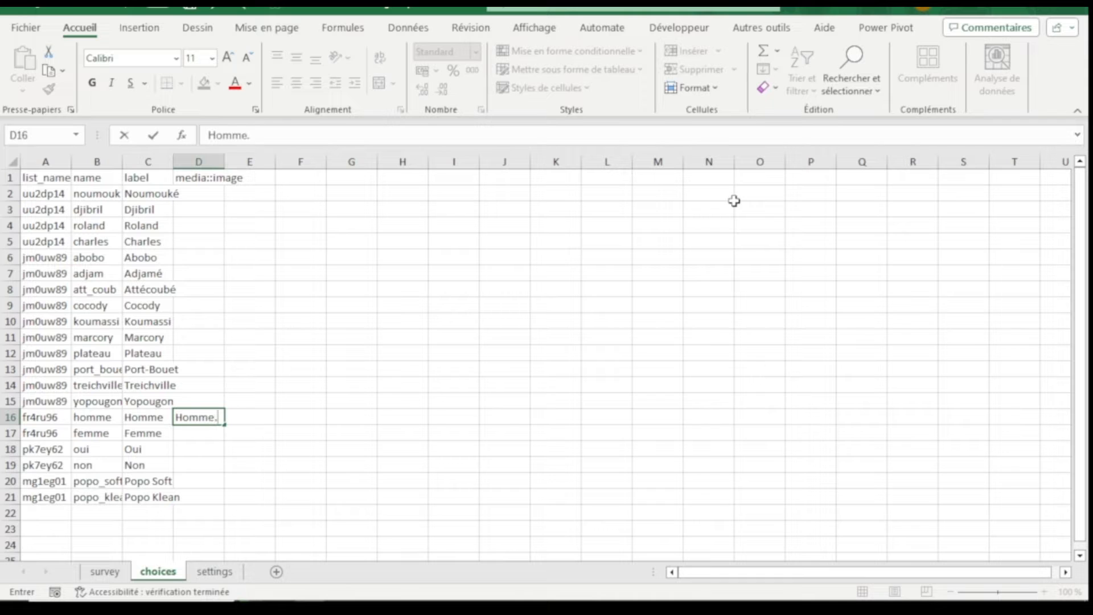
type(".jpg")
key("Return")
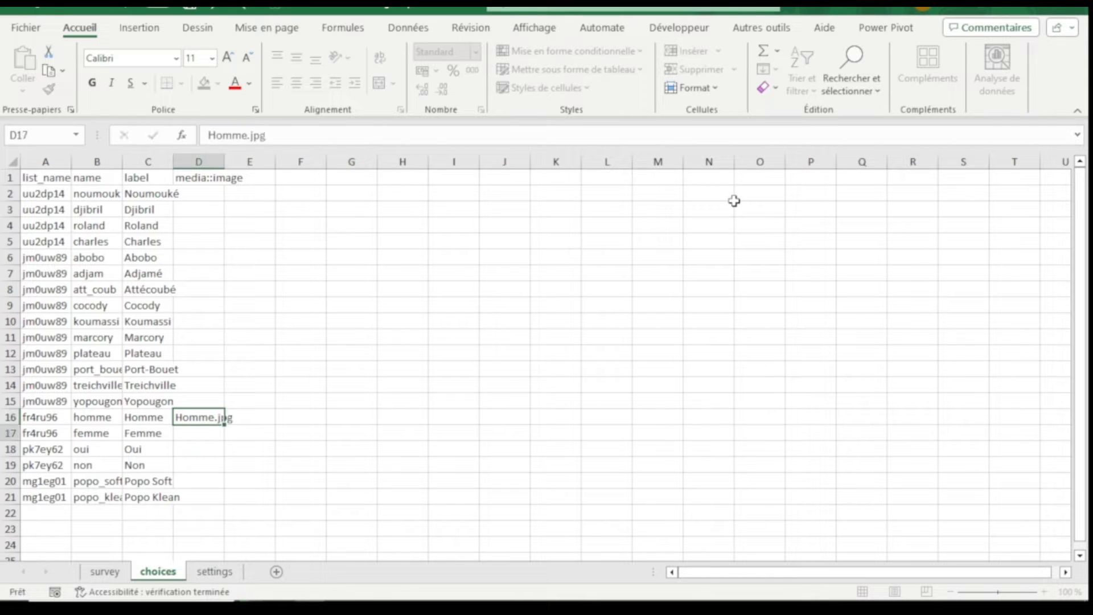
Enter Femme.jpg as the media::image value of the femme choice and undo the automatic fill of the rows below it
type("Hom")
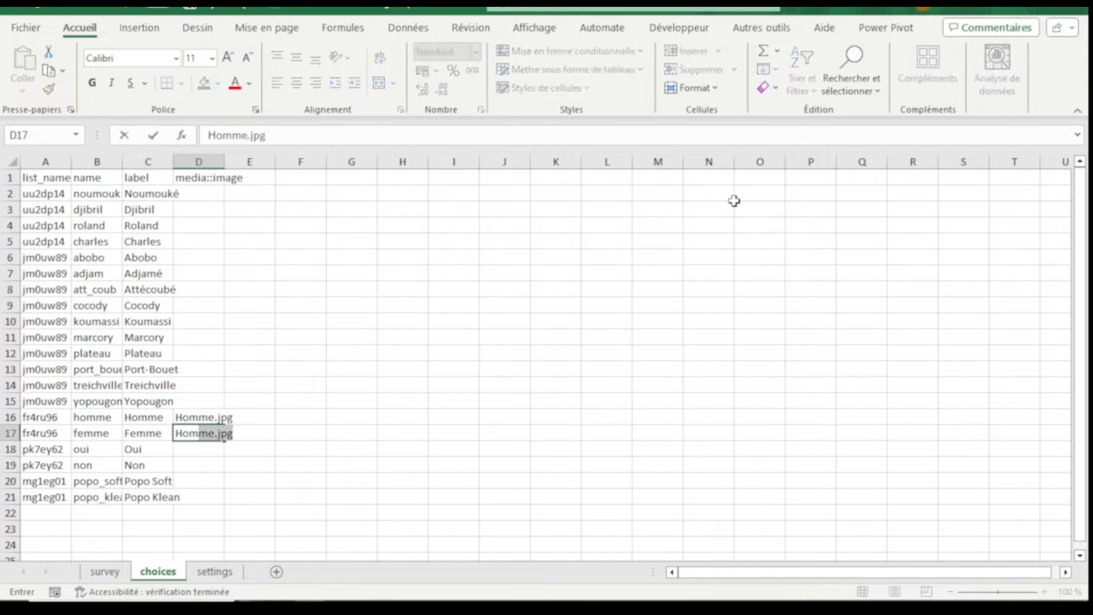
key("BackSpace")
key("BackSpace")
key("BackSpace")
key("BackSpace")
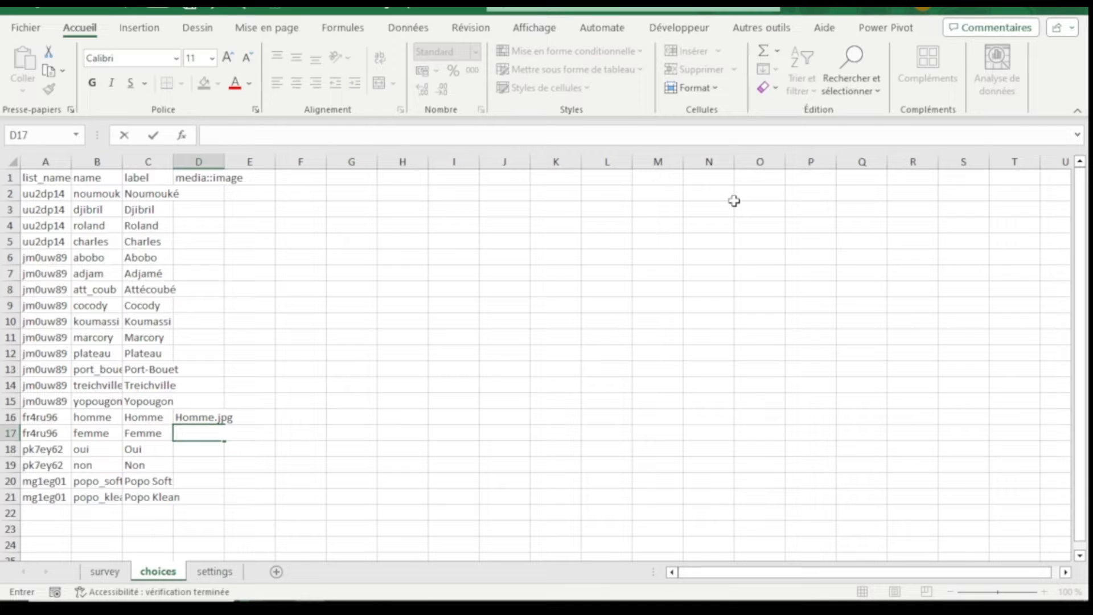
type("FE")
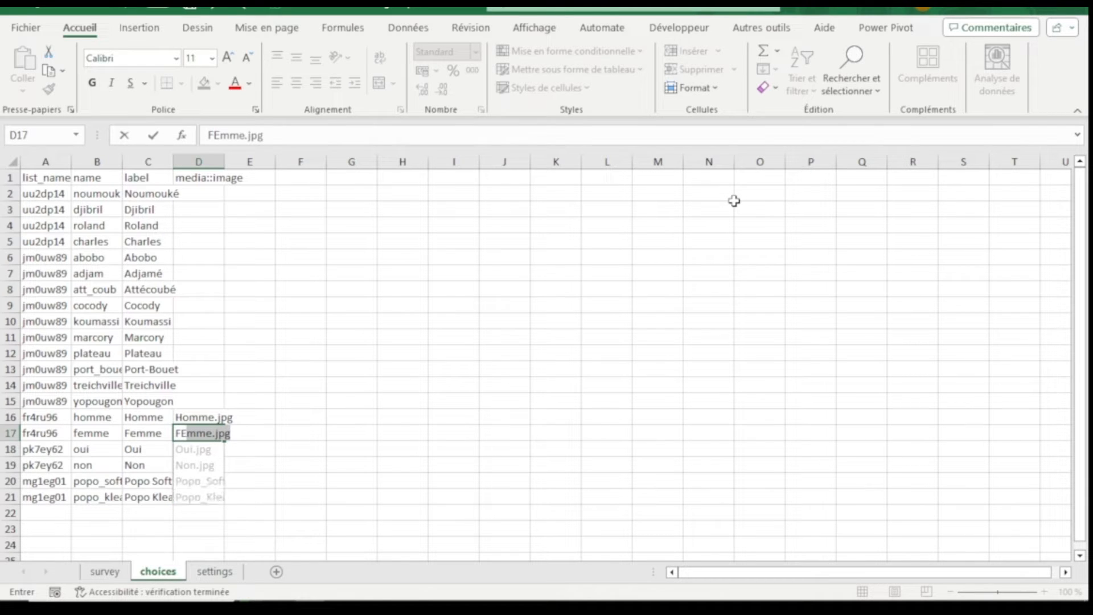
type("mme.")
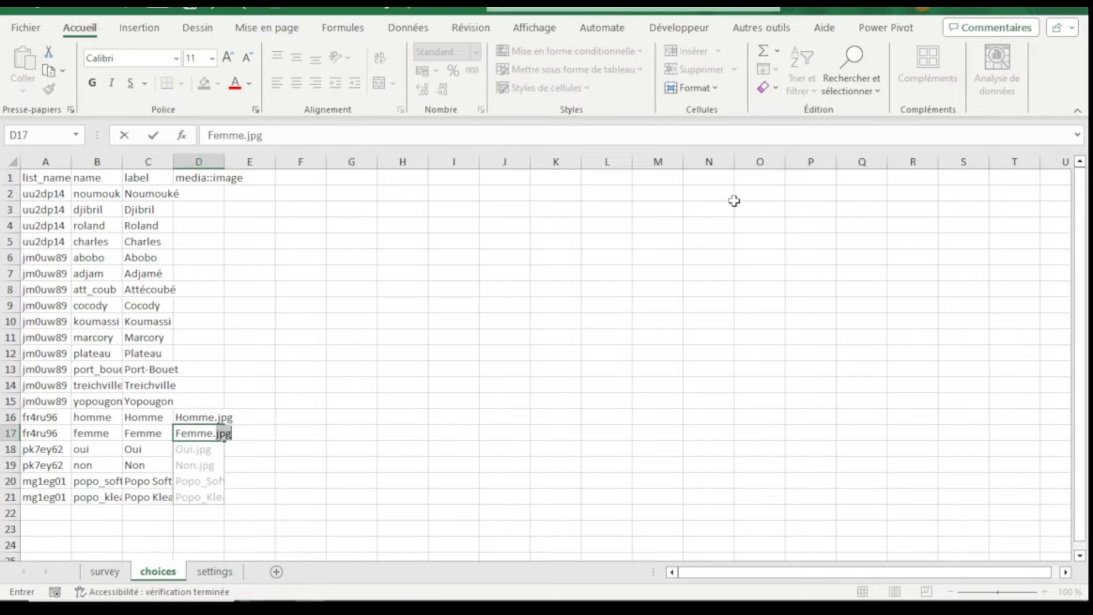
key("Return")
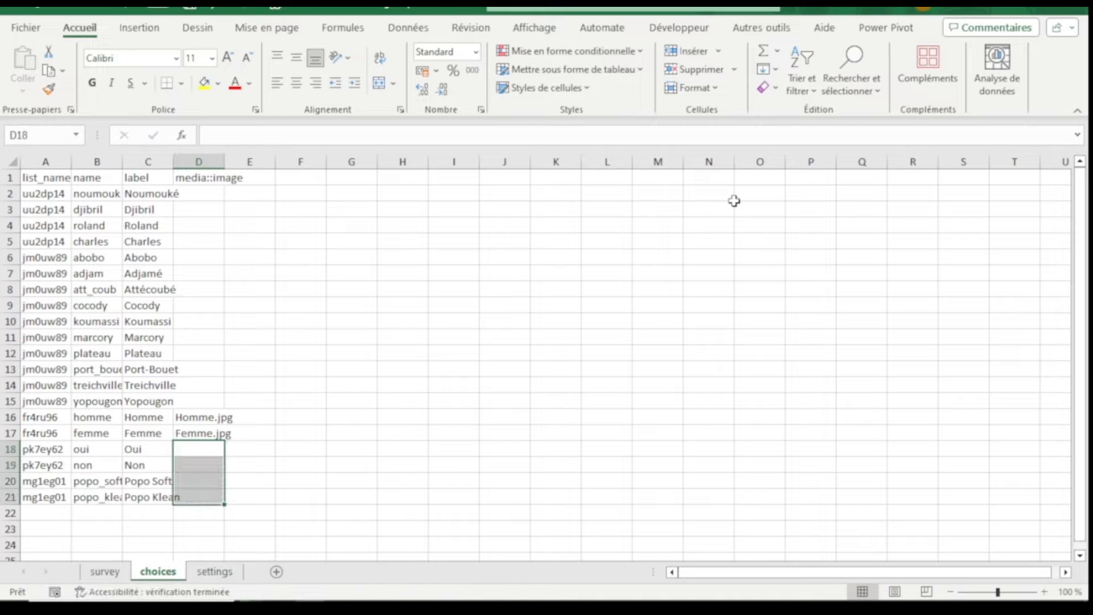
key("ctrl+z")
Fit the media::image column's width to its content in the choices sheet and close the form workbook
double_click(224, 161)
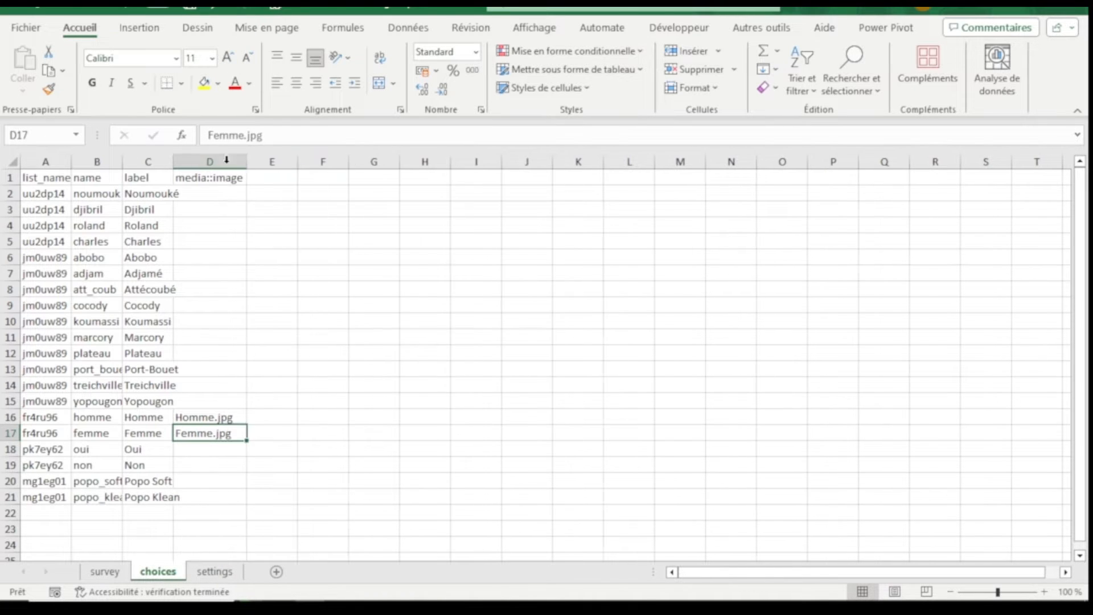
left_click(359, 353)
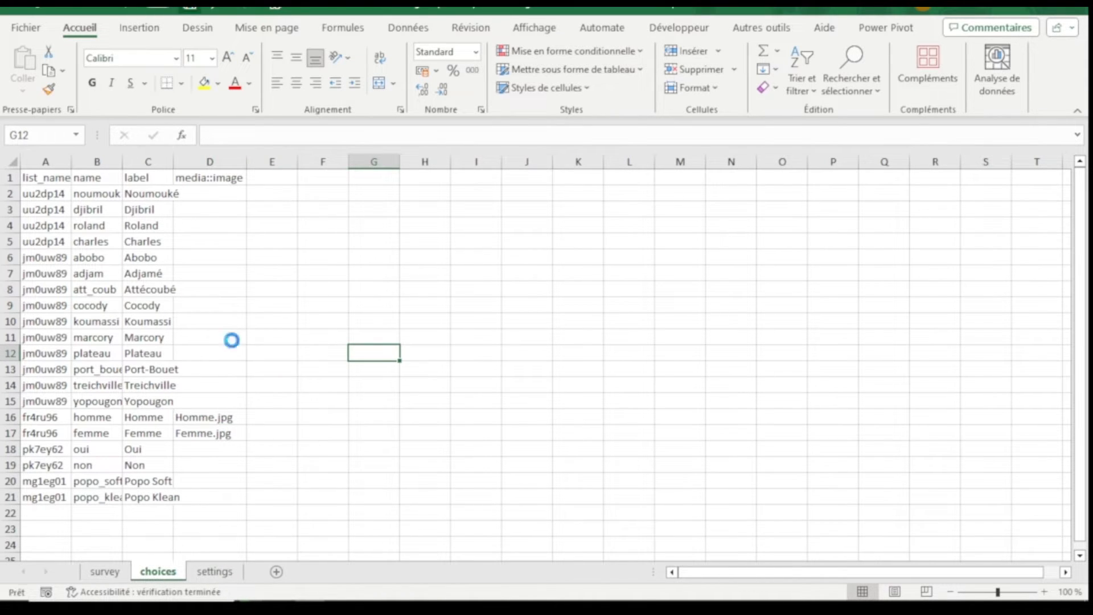
left_click(198, 418)
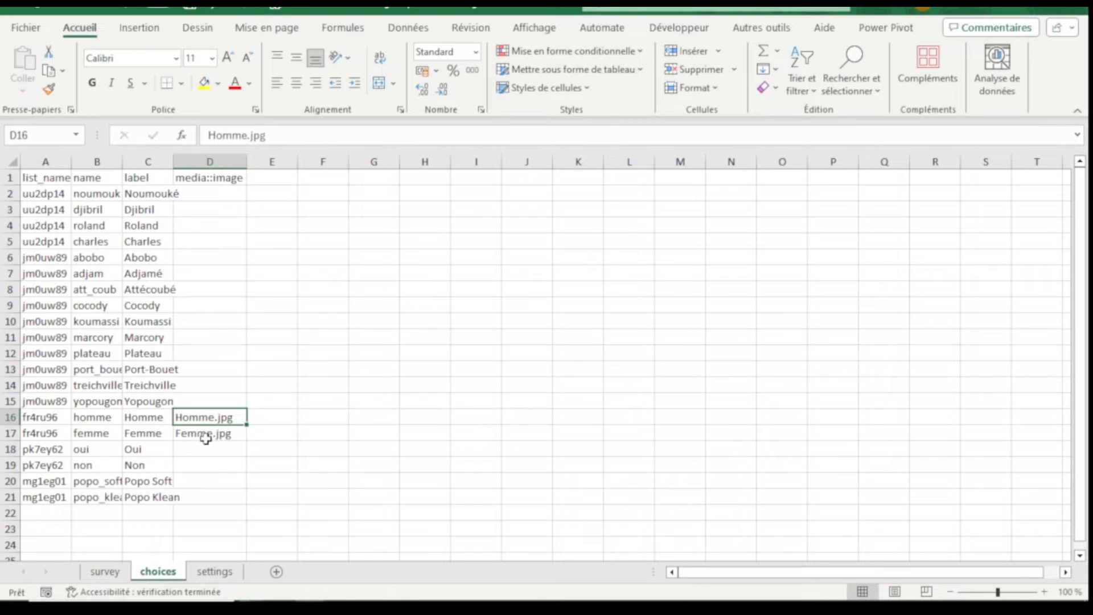
left_click(207, 436)
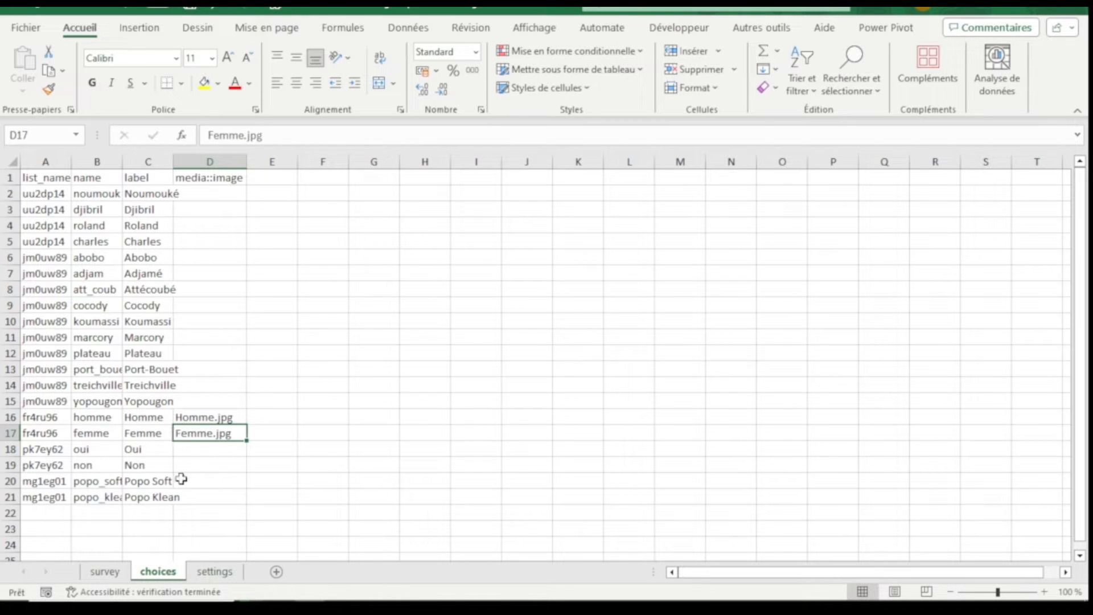
left_click(1077, 7)
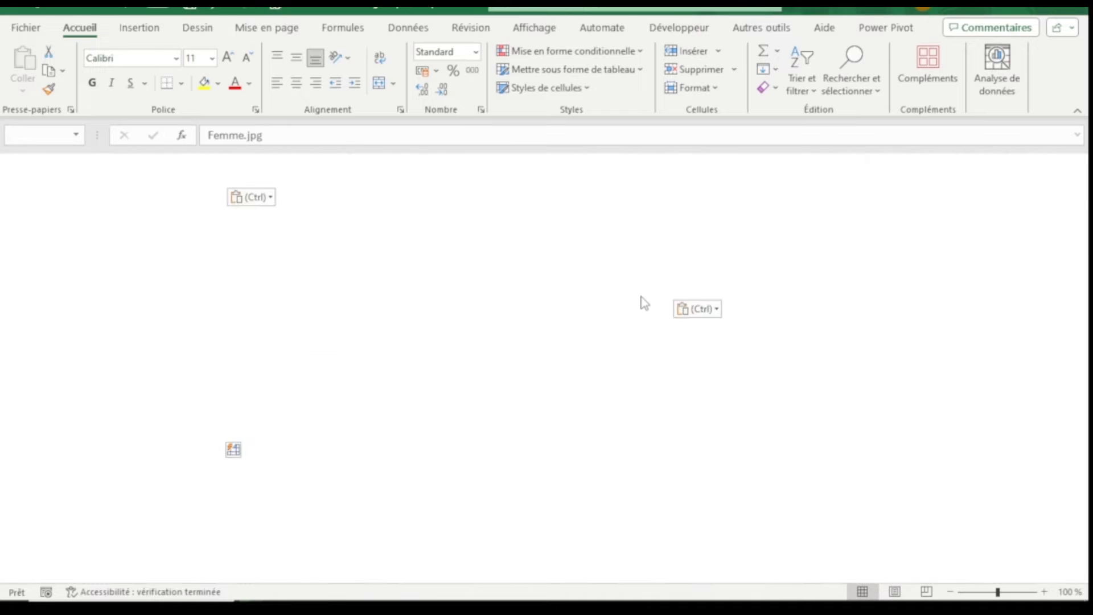
Switch to KoboToolbox and replace the Vente mobile form with the edited XLSForm aQx2YGzY4gdJoqCvMFLqNV from the Téléchargements folder
key("alt+Tab")
key("alt+Tab")
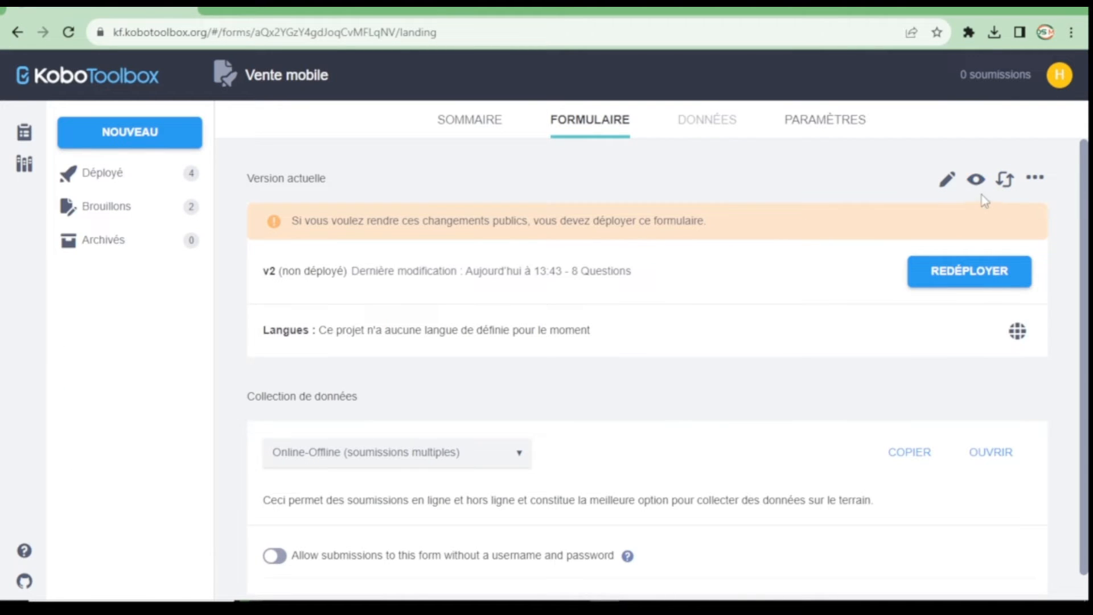
left_click(1004, 187)
left_click(446, 300)
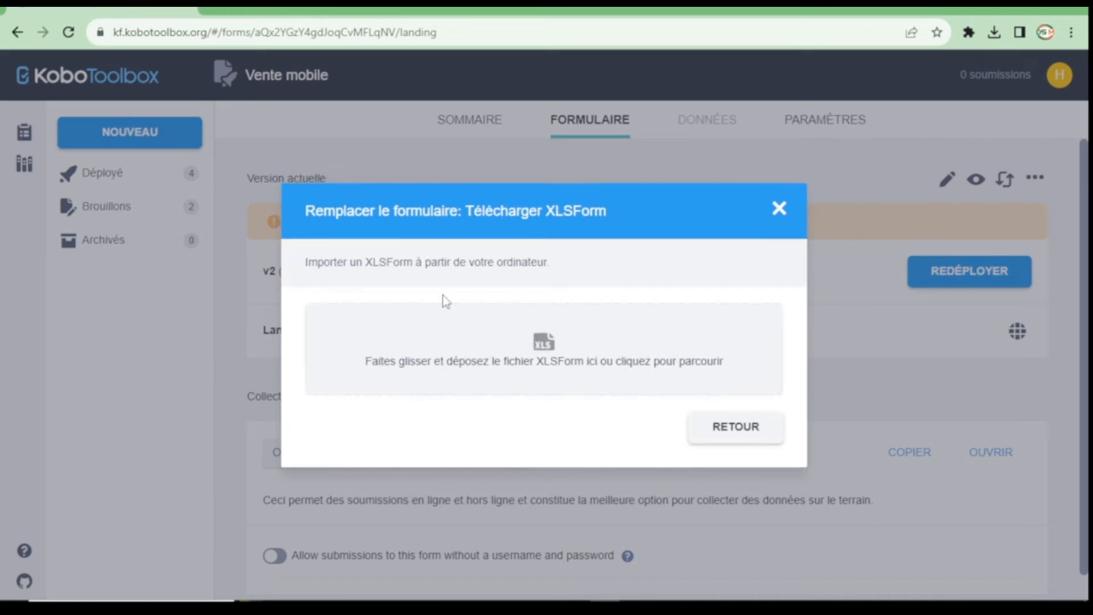
left_click(519, 358)
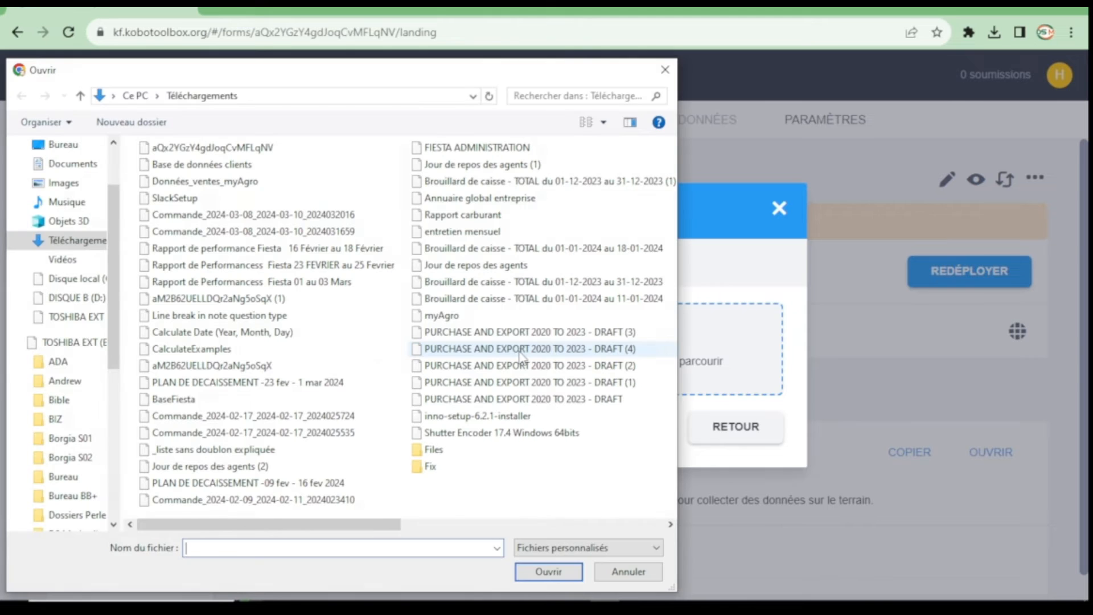
double_click(224, 149)
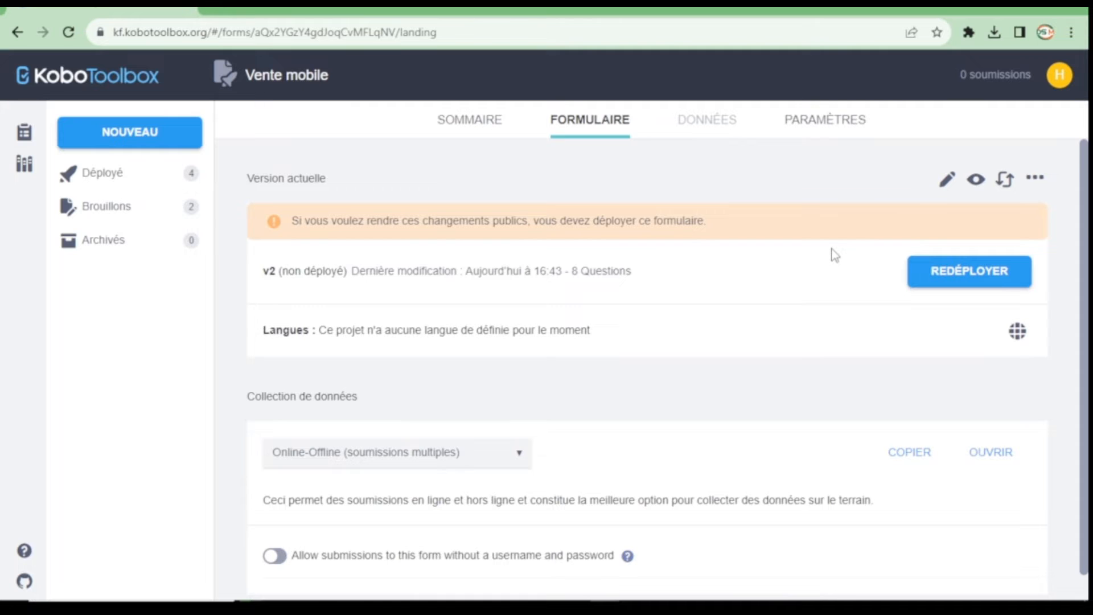
Open the Vente mobile project's media settings and start choosing files from the computer to attach
left_click(824, 121)
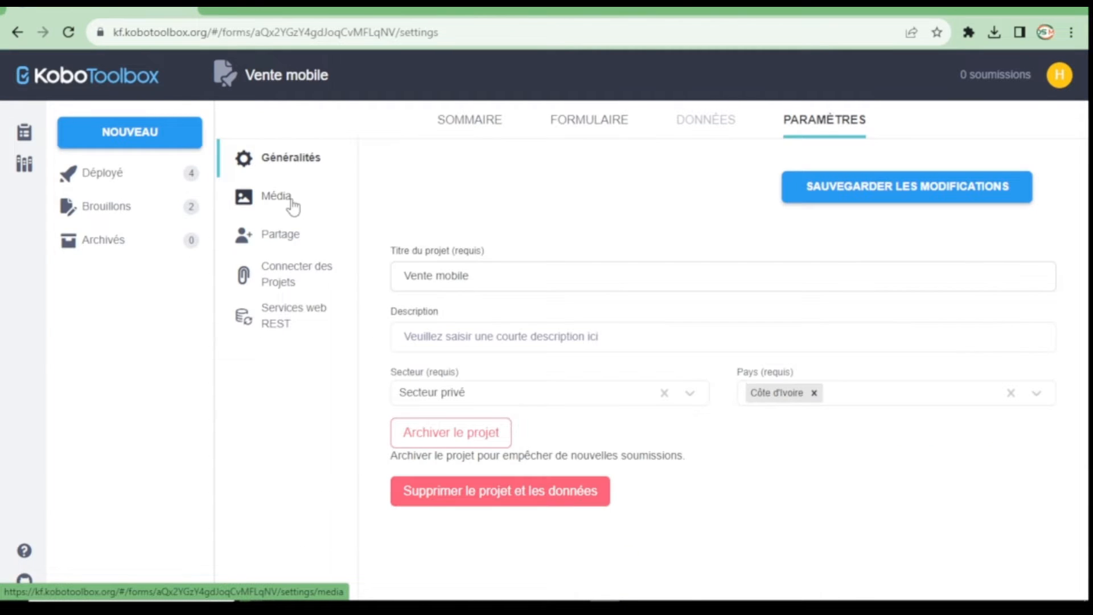
left_click(270, 204)
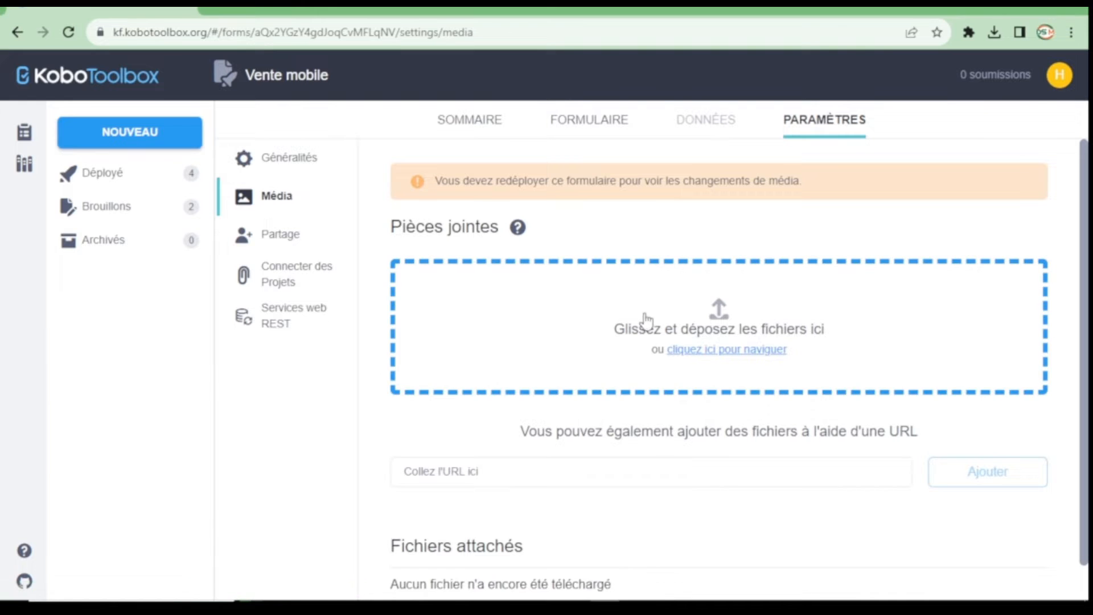
left_click(703, 313)
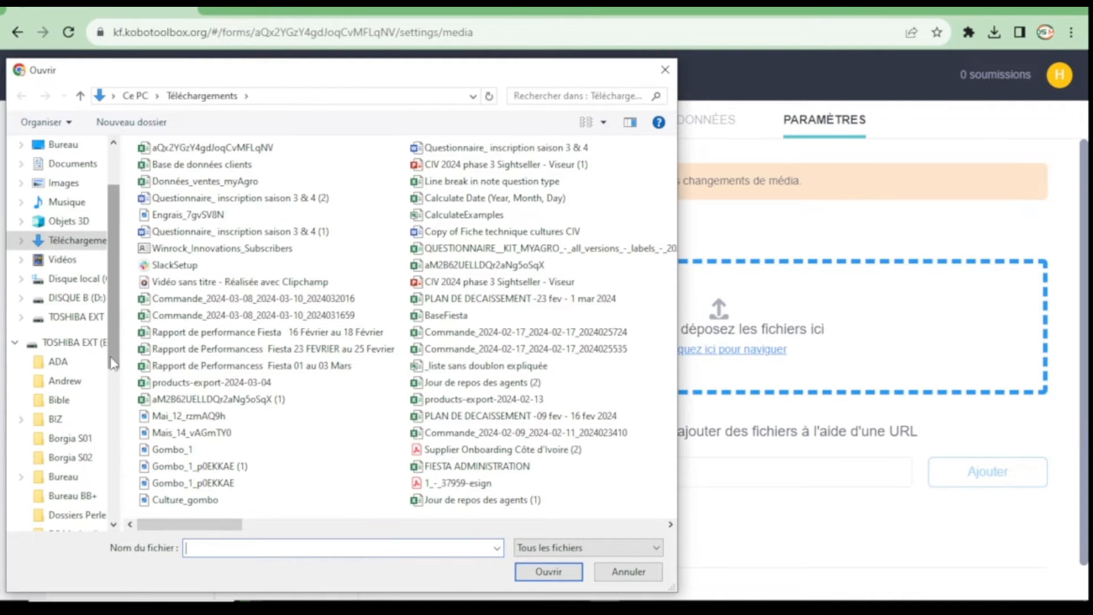
Browse to DISQUE B (D:) > PERSONNEL > BIZ > DSM > 6. Nos Tutos > Mise en place d'un Système de gestion des ventes > Images
left_click_drag(114, 380, 136, 500)
scroll(68, 284, "up", 7)
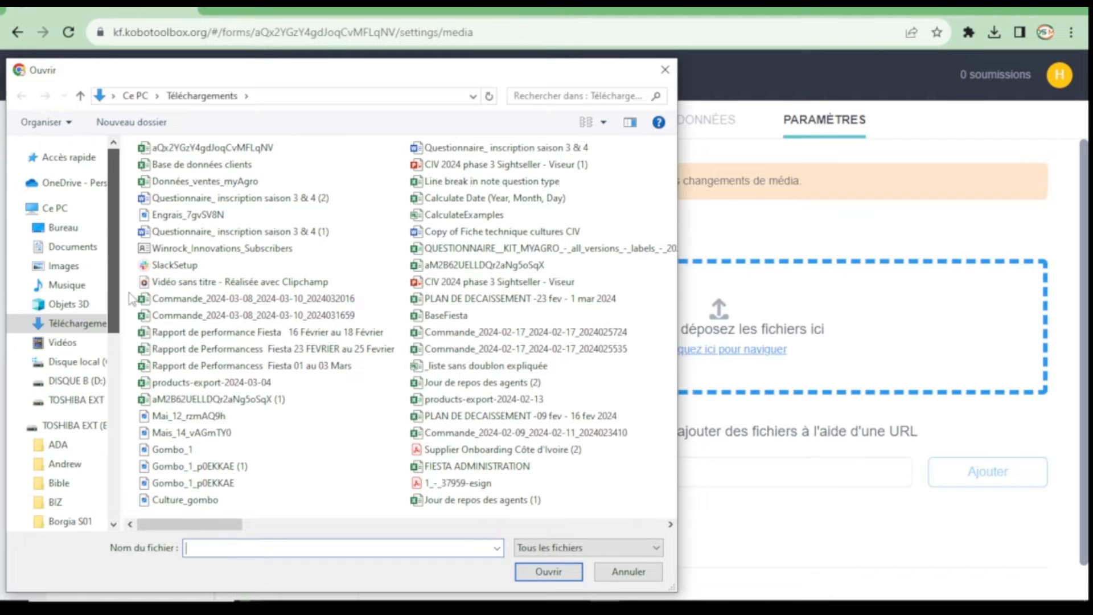
left_click(71, 380)
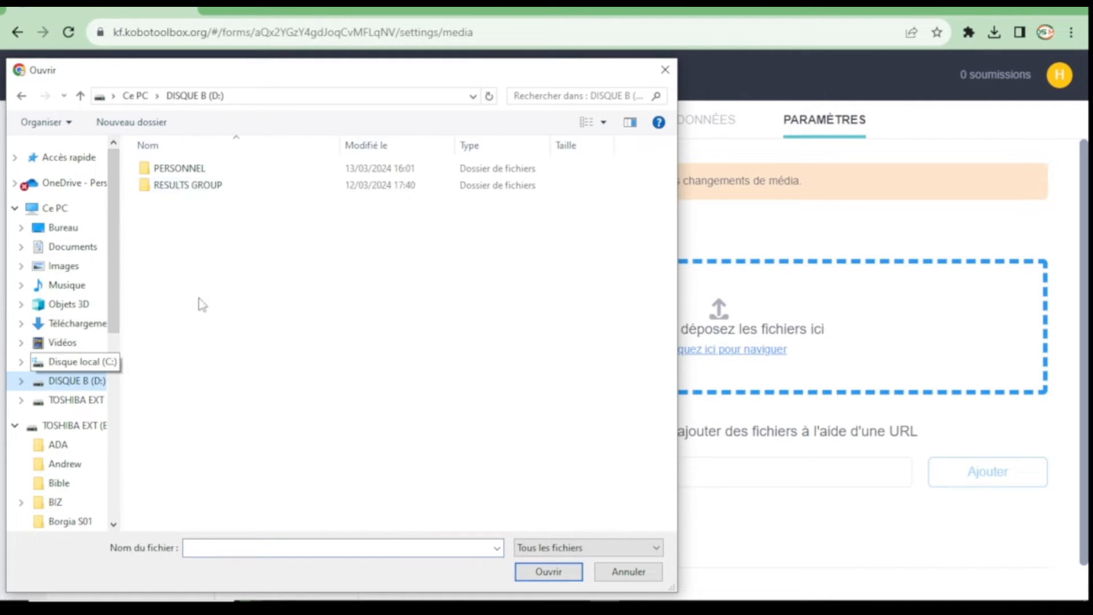
double_click(217, 169)
double_click(265, 184)
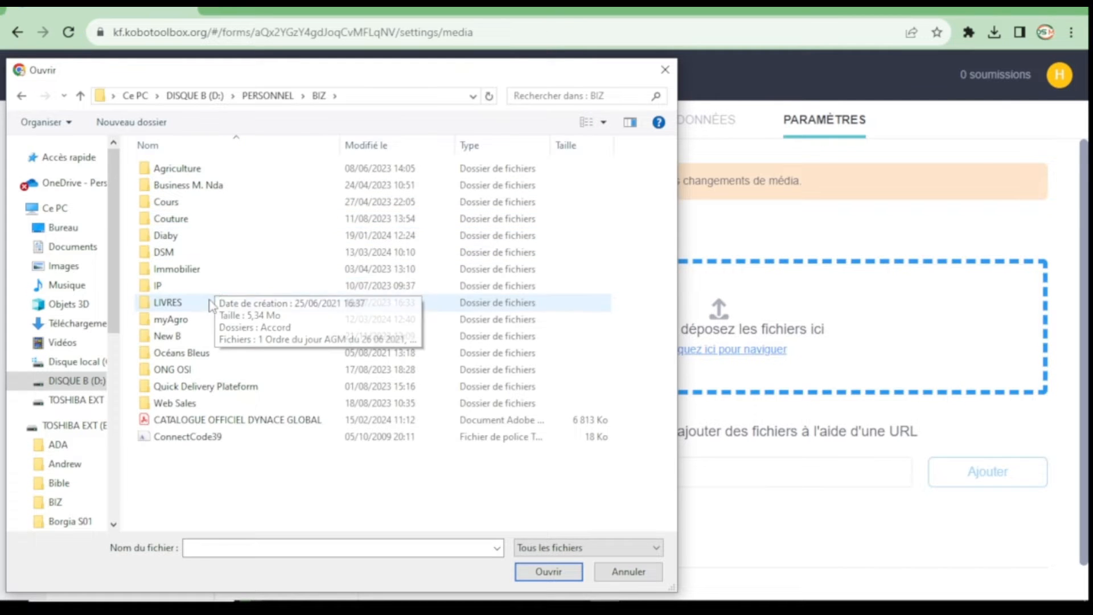
double_click(181, 251)
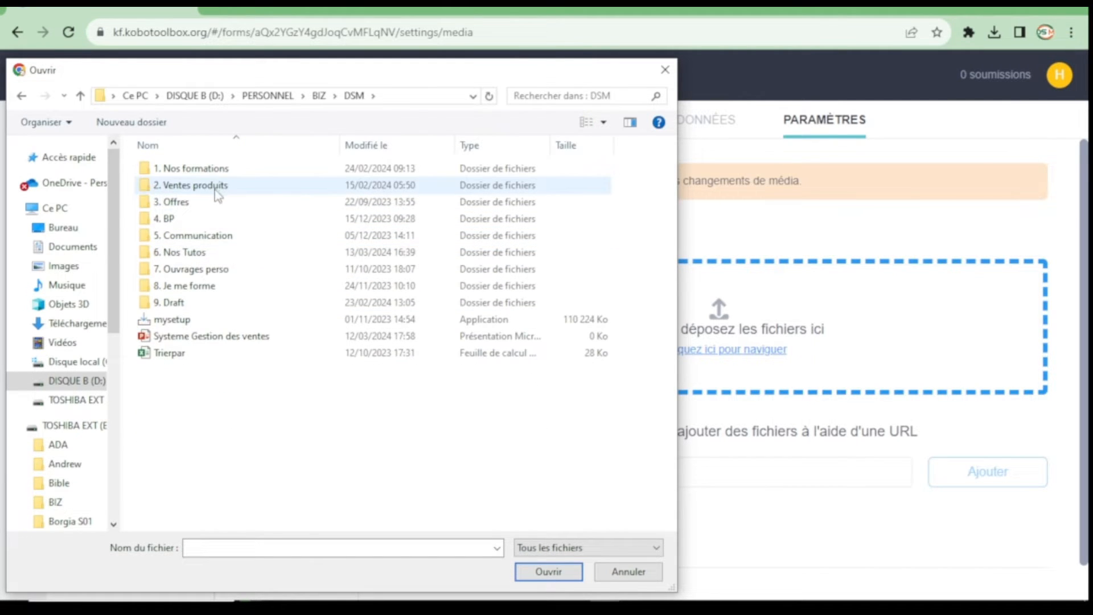
double_click(225, 252)
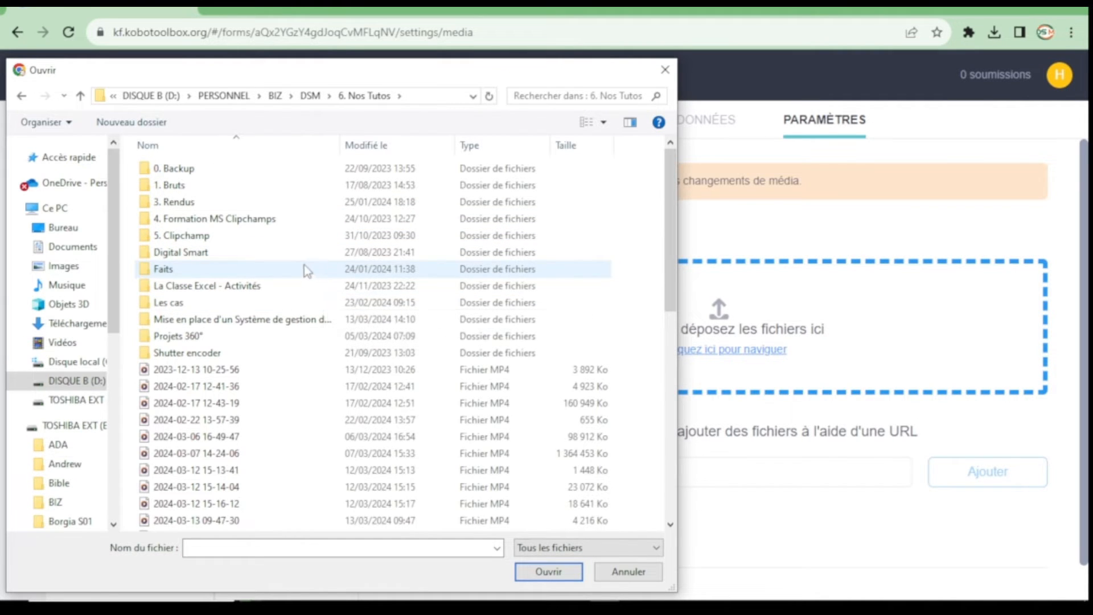
double_click(261, 320)
double_click(185, 195)
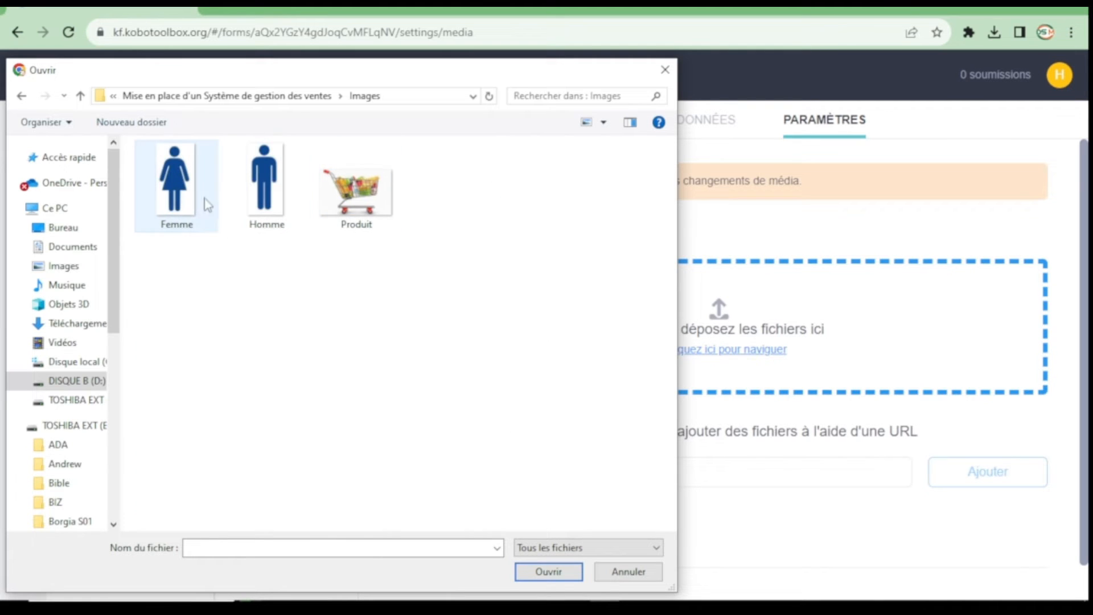
Attach the Femme, Homme and Produit pictures together to the project's media files
left_click(195, 197)
key("shift+Right")
key("shift+Right")
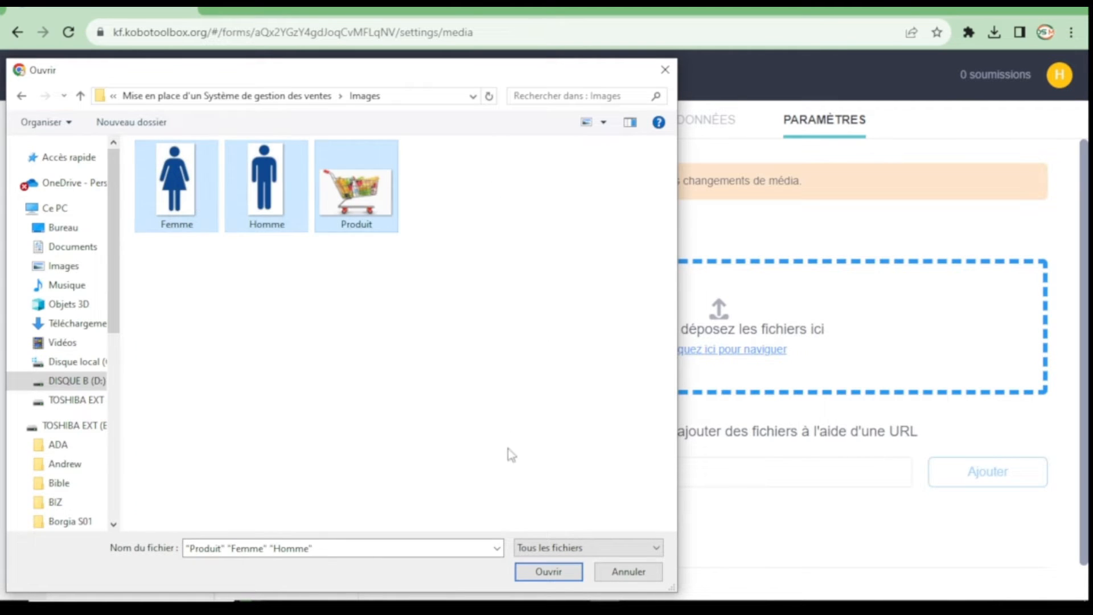
left_click(548, 571)
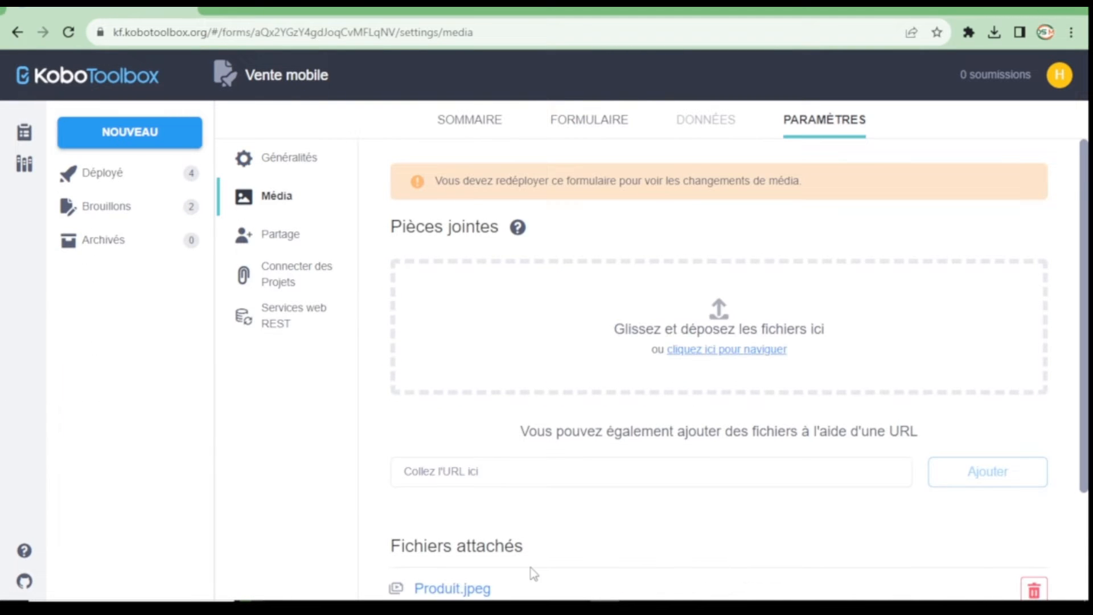
Review the files attached to the project and open the preview of the Vente mobile form
left_click_drag(1085, 239, 1088, 375)
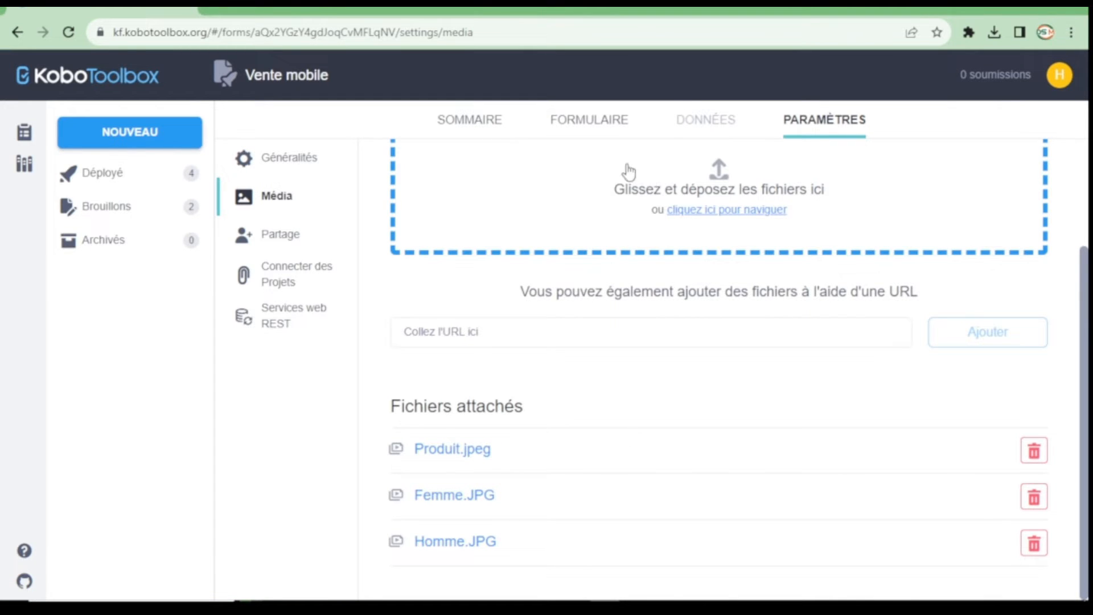
left_click(597, 130)
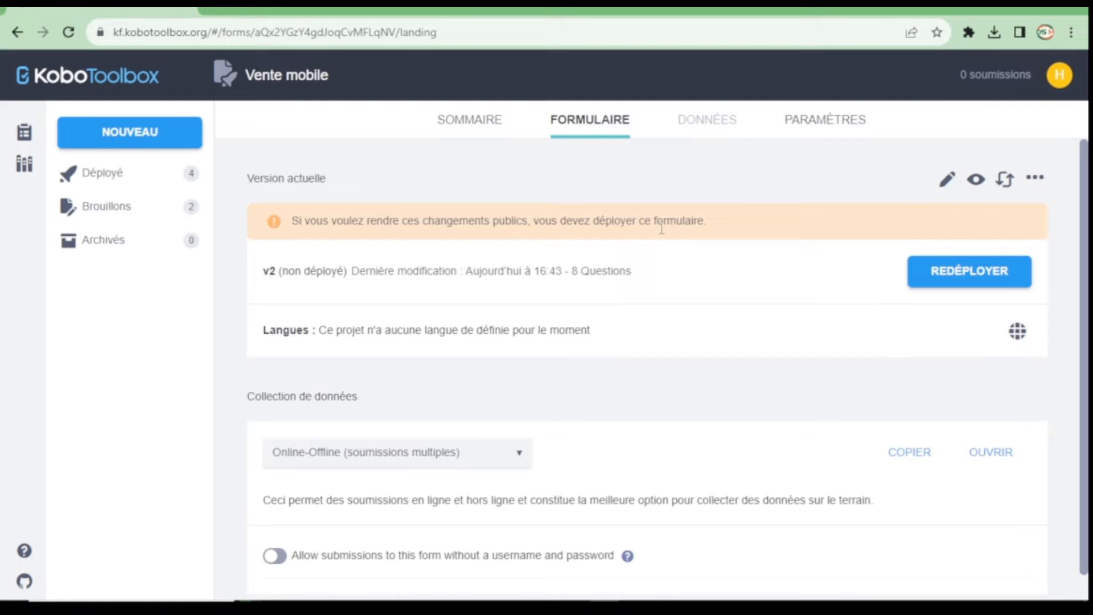
left_click(975, 180)
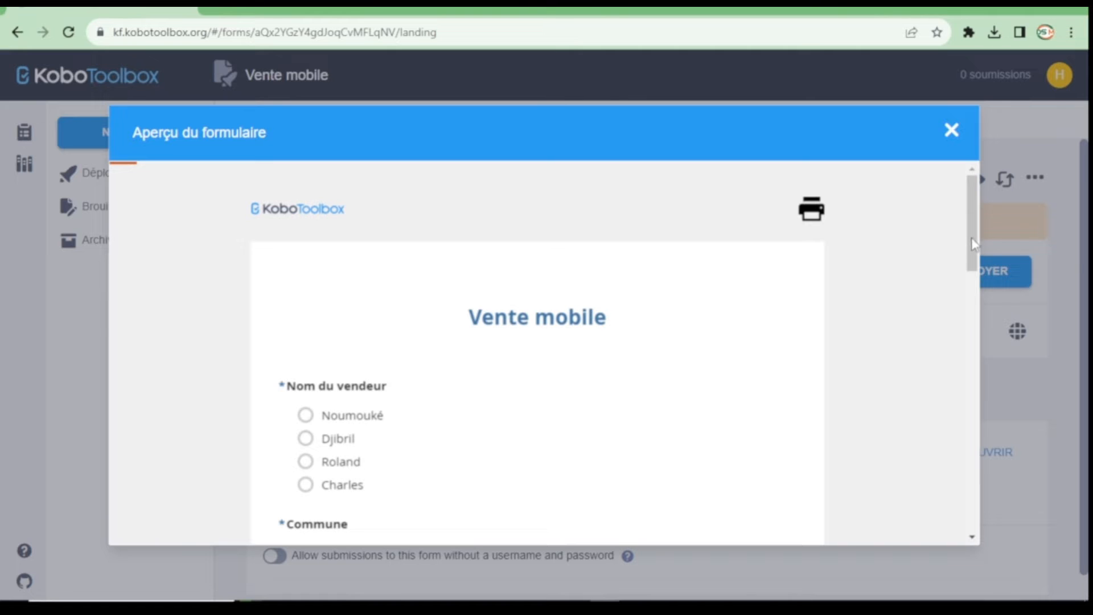
Answer the preview form with the first listed seller, Abobo as Commune and Homme as Genre du client
left_click_drag(972, 246, 977, 285)
left_click(306, 257)
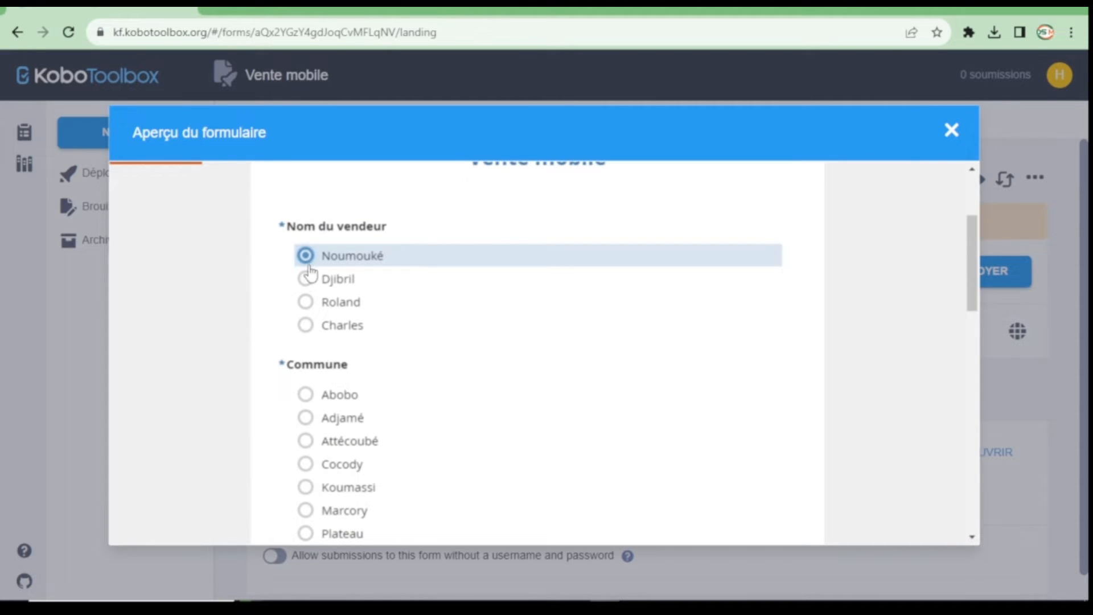
left_click(307, 395)
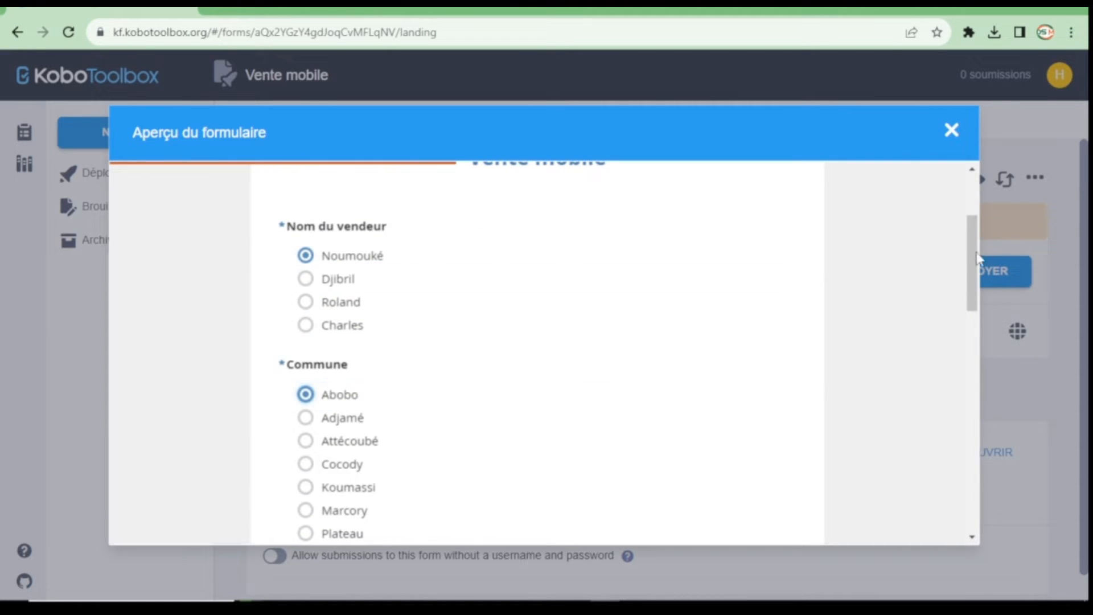
left_click_drag(974, 261, 977, 326)
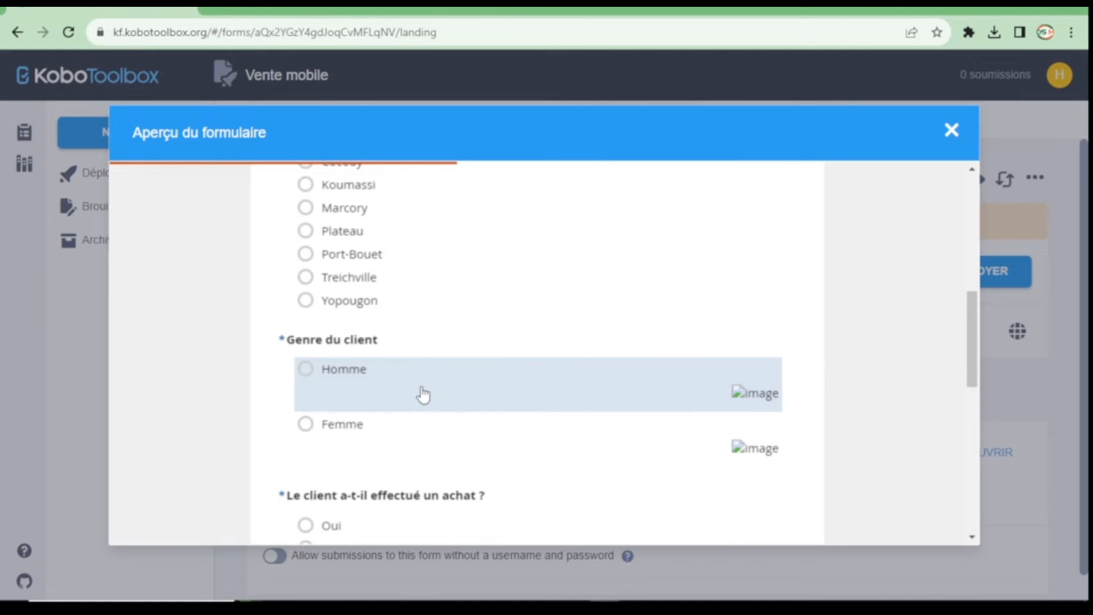
left_click(310, 378)
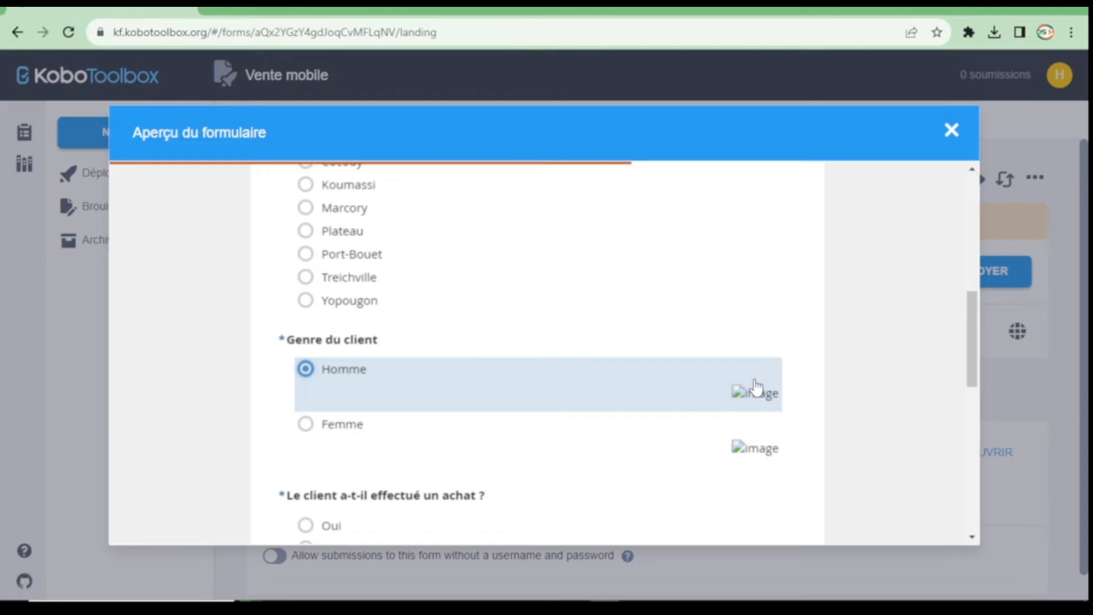
Answer Oui to the purchase question, examine the picture on the Produit vendu question and close the preview
left_click_drag(973, 321, 965, 358)
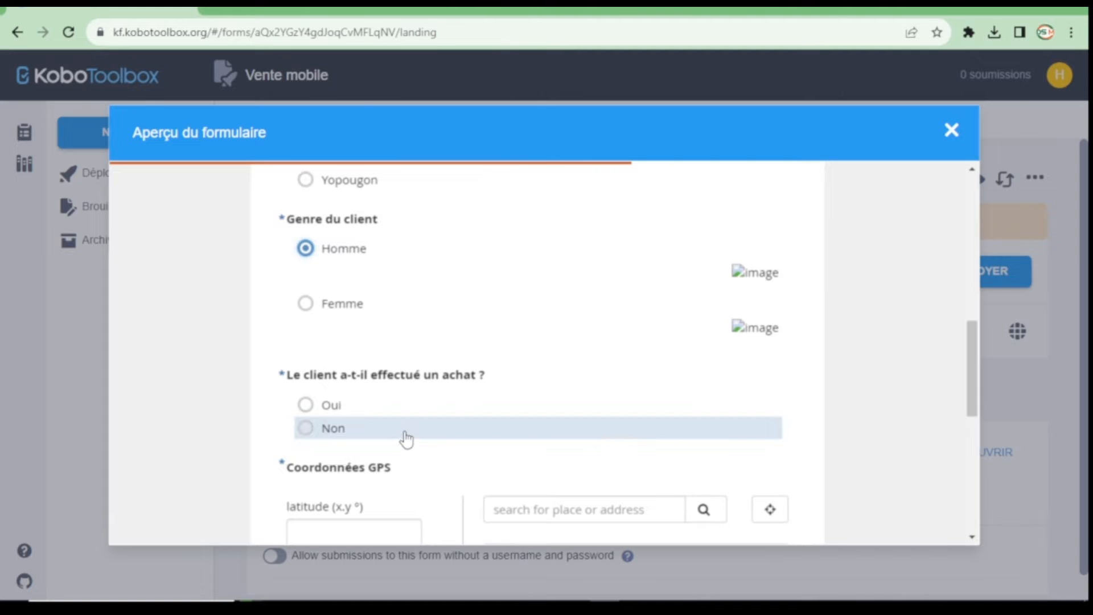
left_click(305, 405)
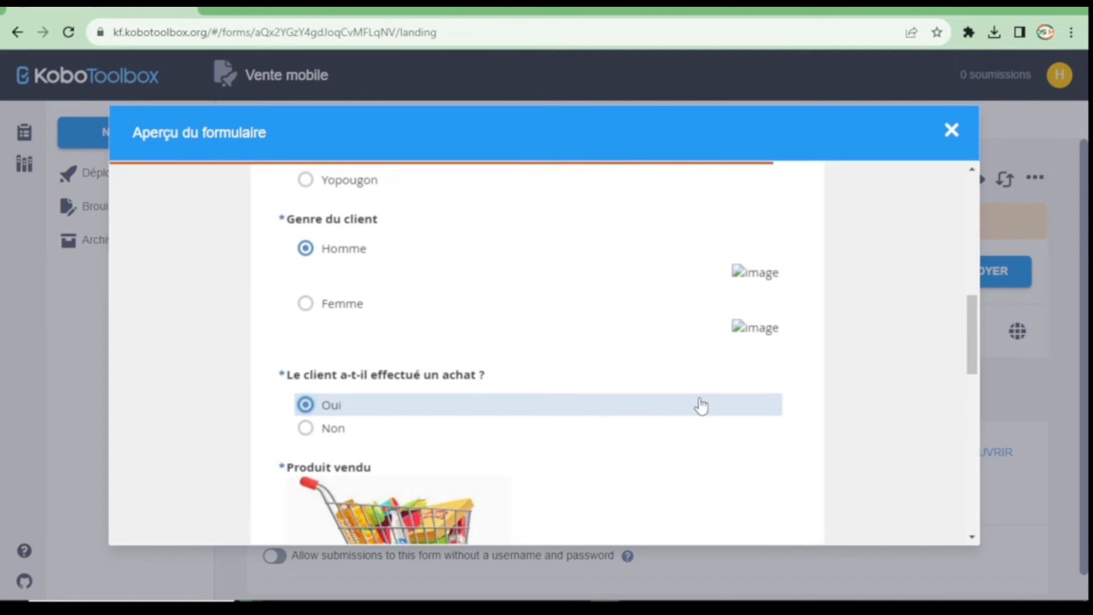
left_click_drag(977, 311, 977, 354)
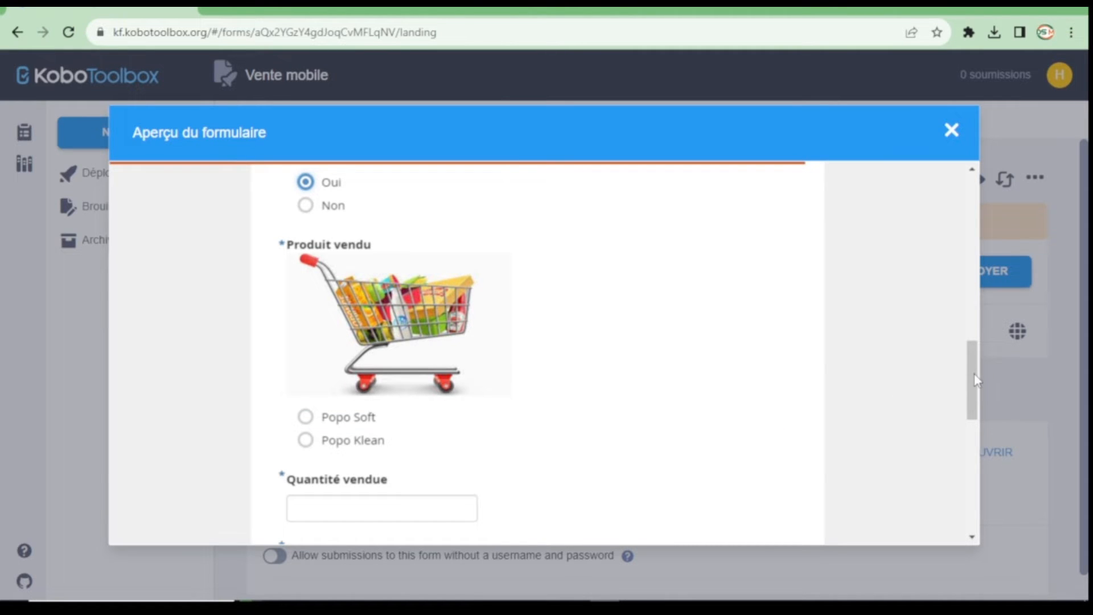
scroll(976, 372, "up", 1)
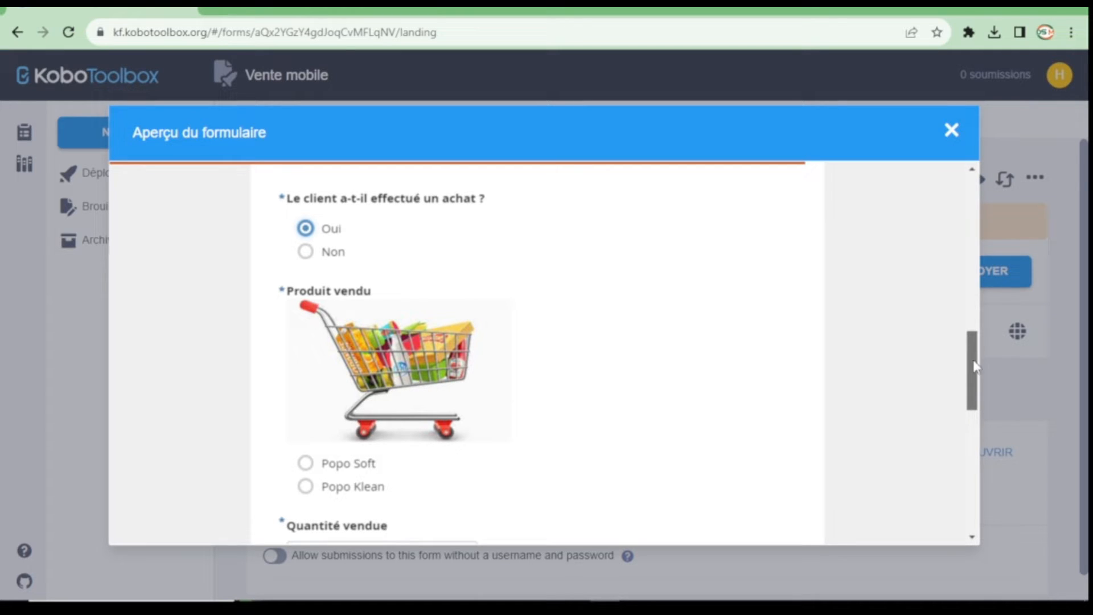
left_click_drag(974, 364, 949, 303)
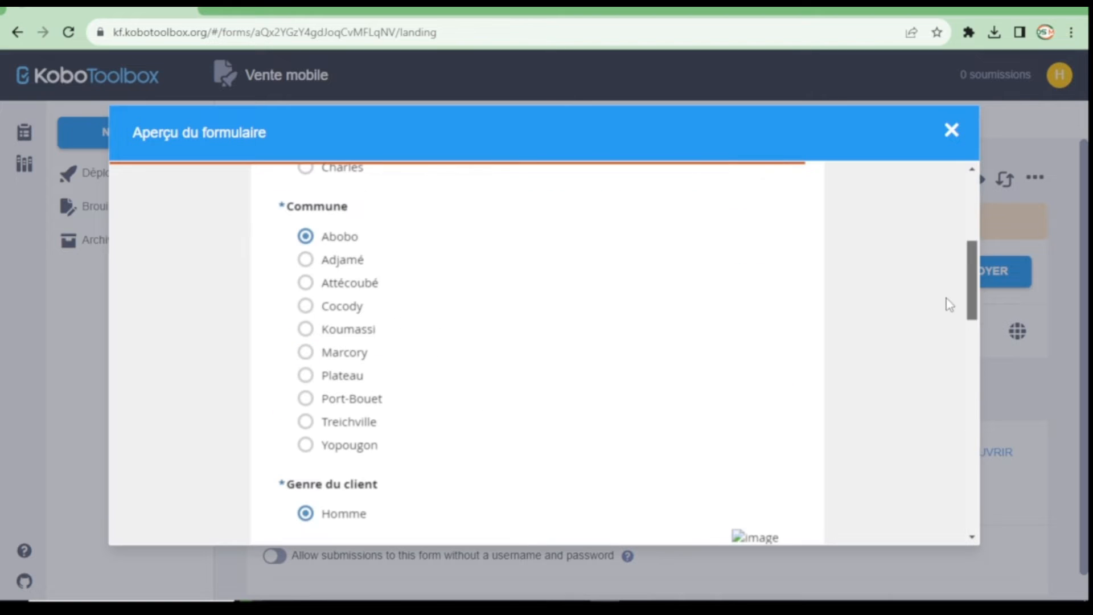
left_click(951, 132)
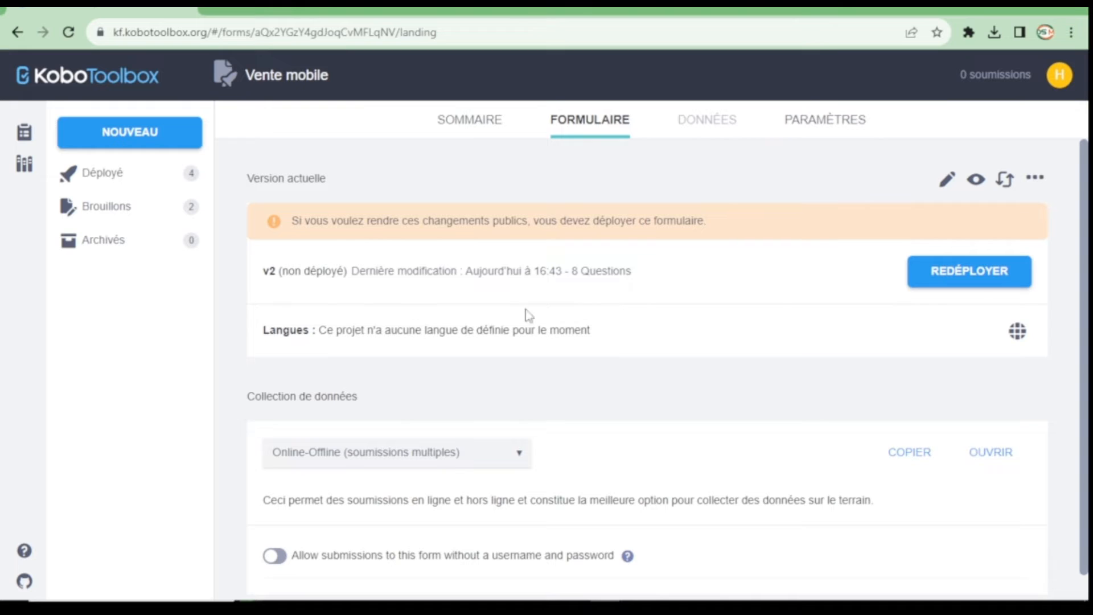
Reopen the form preview and try the Commune choices Abobo and Adjamé
left_click(976, 179)
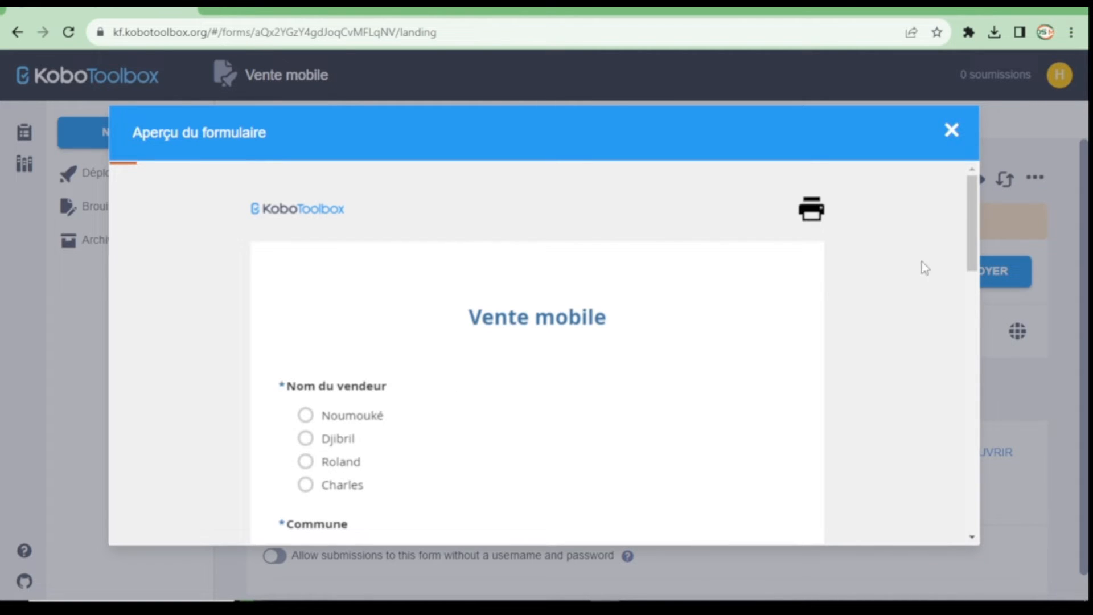
left_click_drag(972, 222, 967, 291)
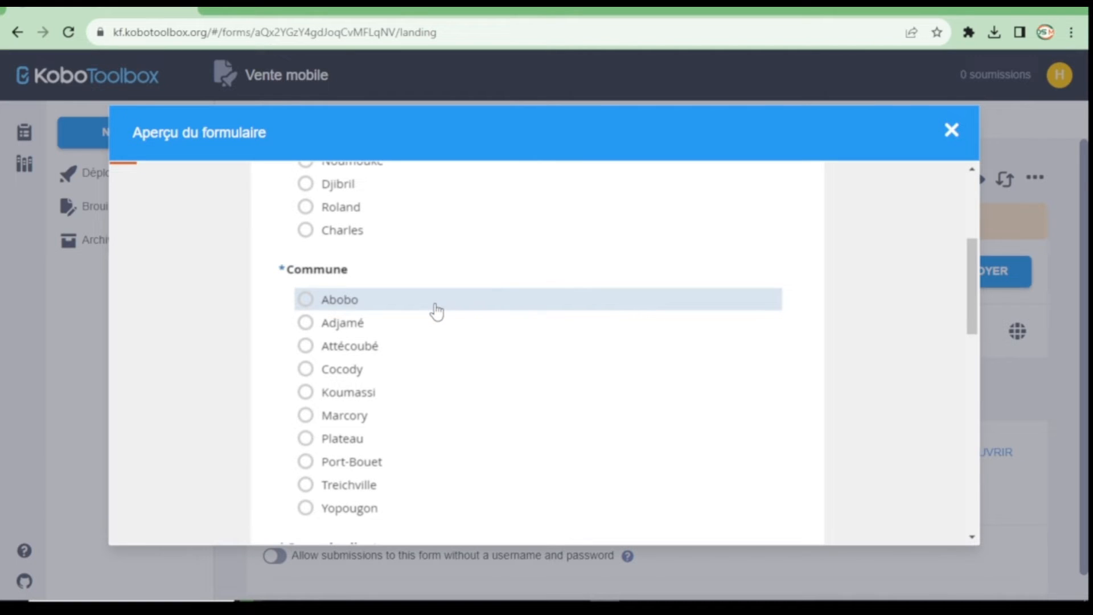
left_click(307, 302)
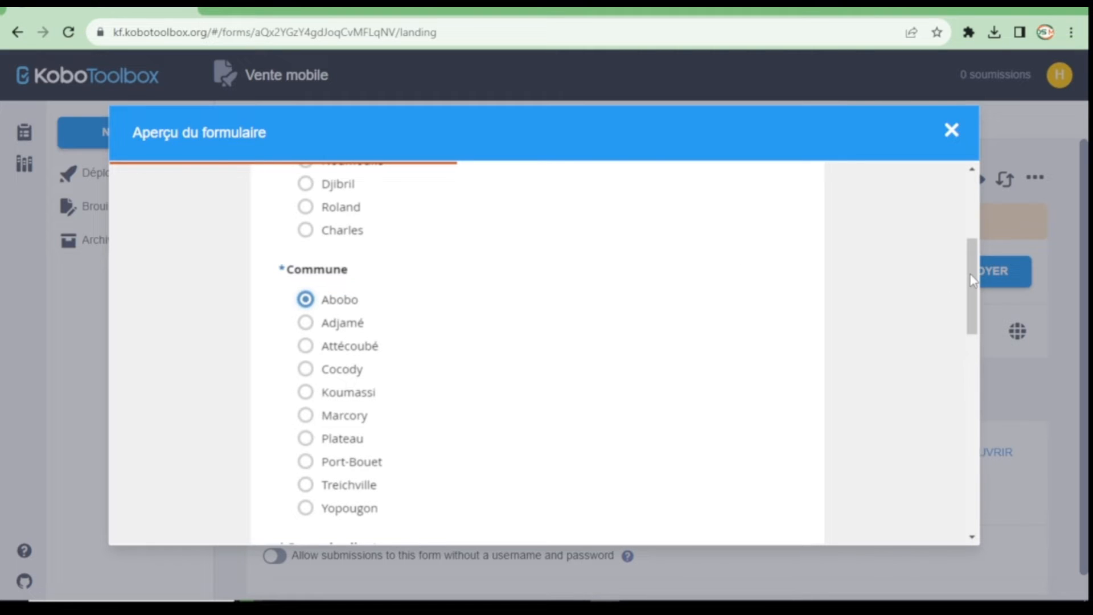
left_click_drag(972, 279, 971, 299)
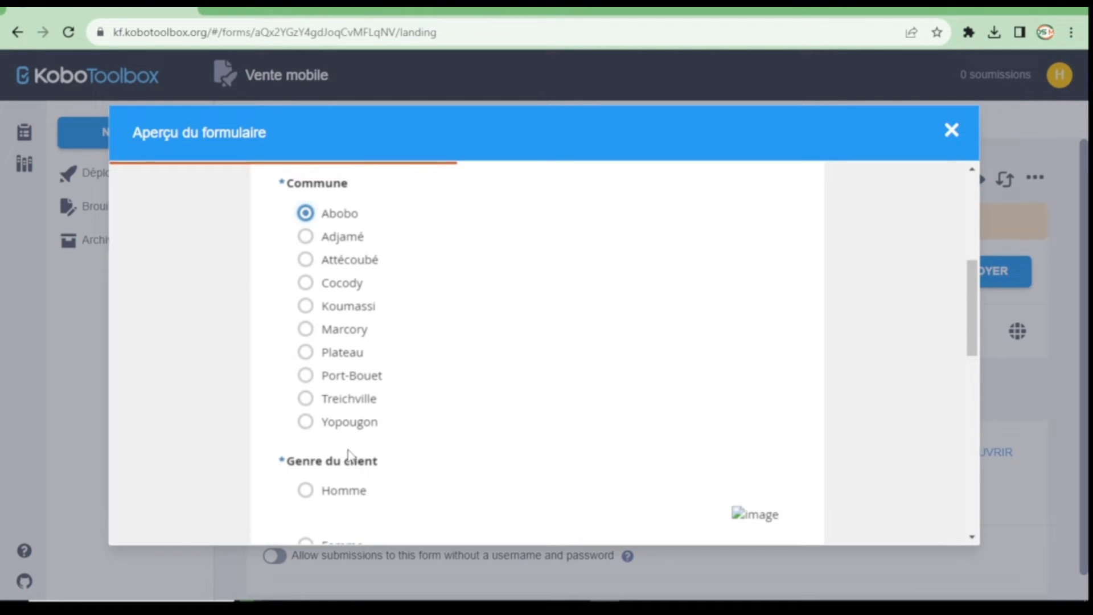
left_click(305, 242)
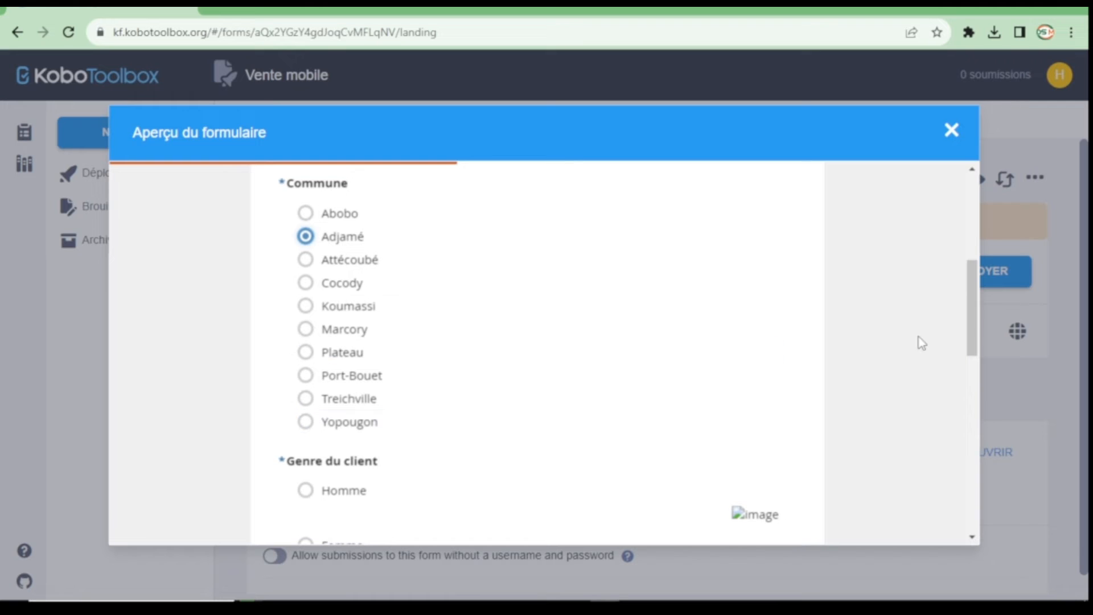
Answer Oui to the purchase question in the preview and check the Produit vendu question with its picture
left_click_drag(976, 323, 977, 403)
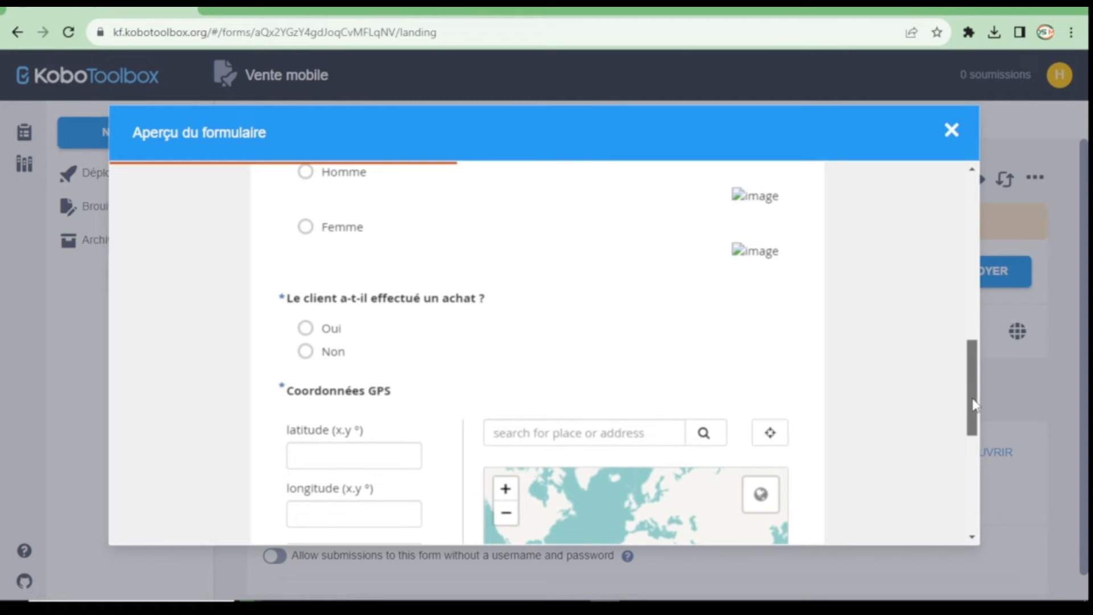
left_click(309, 330)
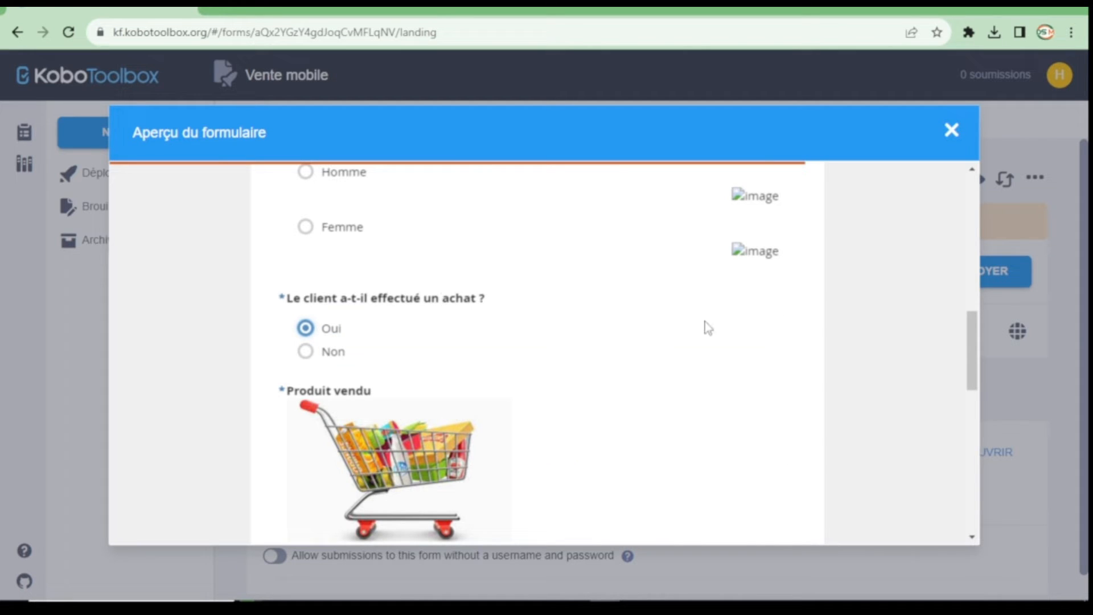
scroll(977, 342, "down", 2)
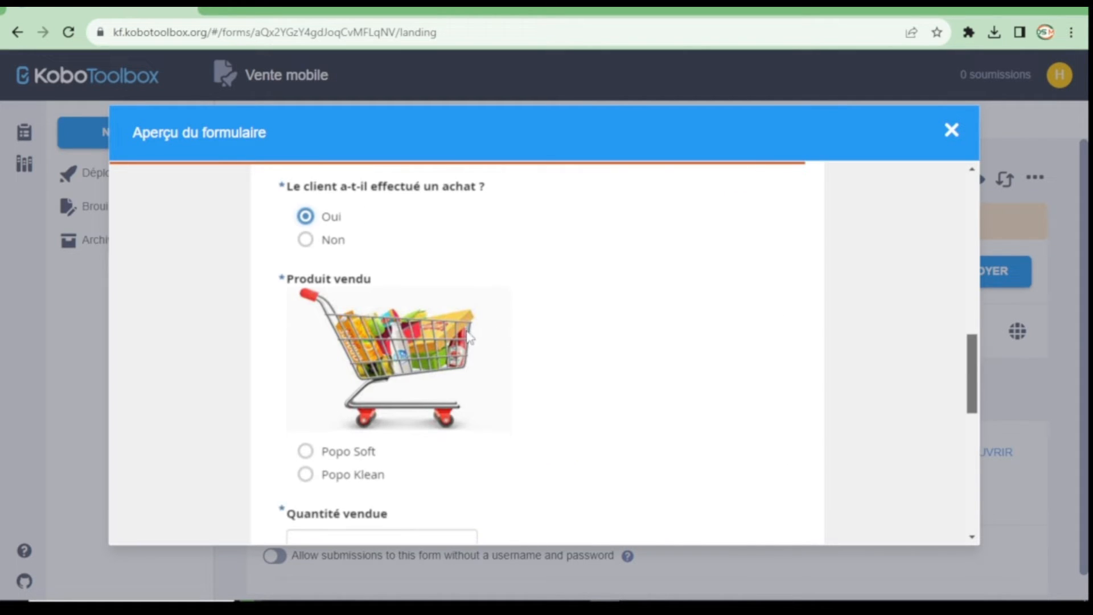
Return to the Commune question, try the Abobo, Adjamé and Attécoubé choices, and close the form preview
left_click_drag(974, 365, 958, 262)
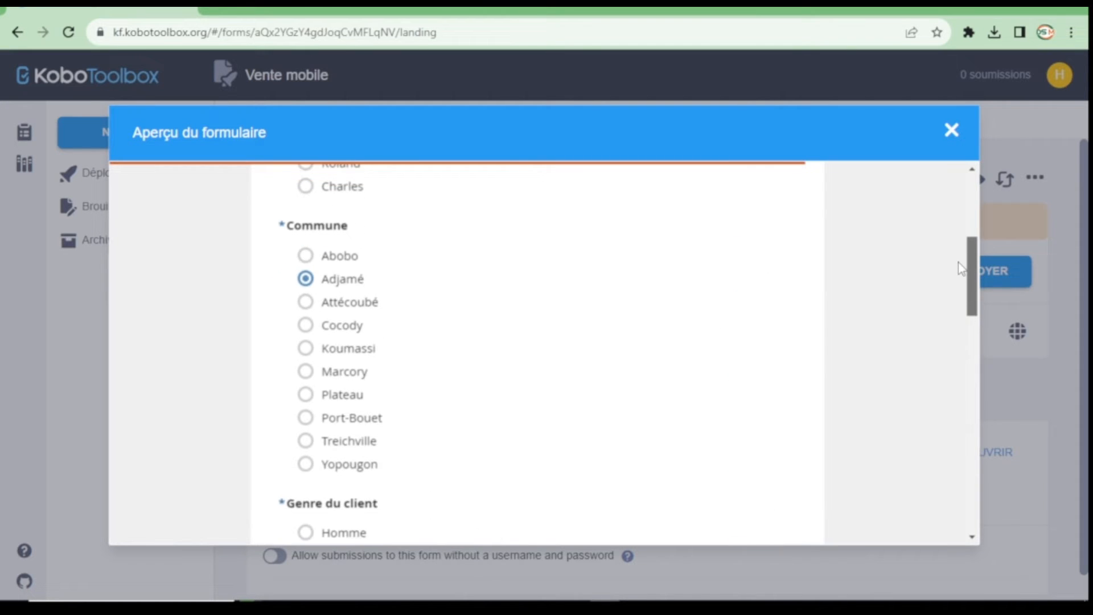
left_click(317, 257)
left_click(317, 281)
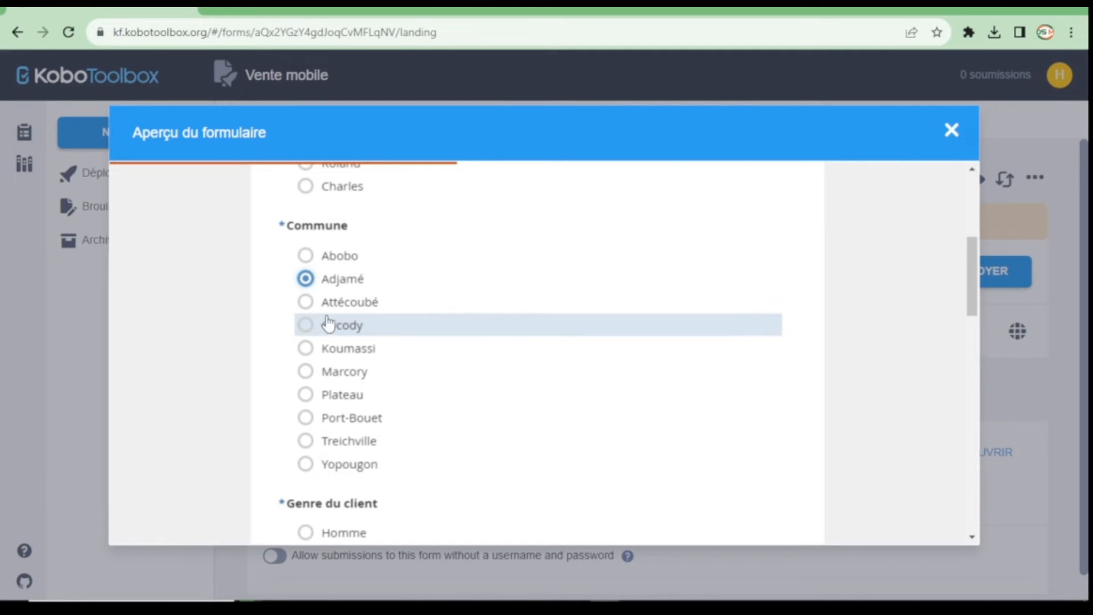
left_click(308, 303)
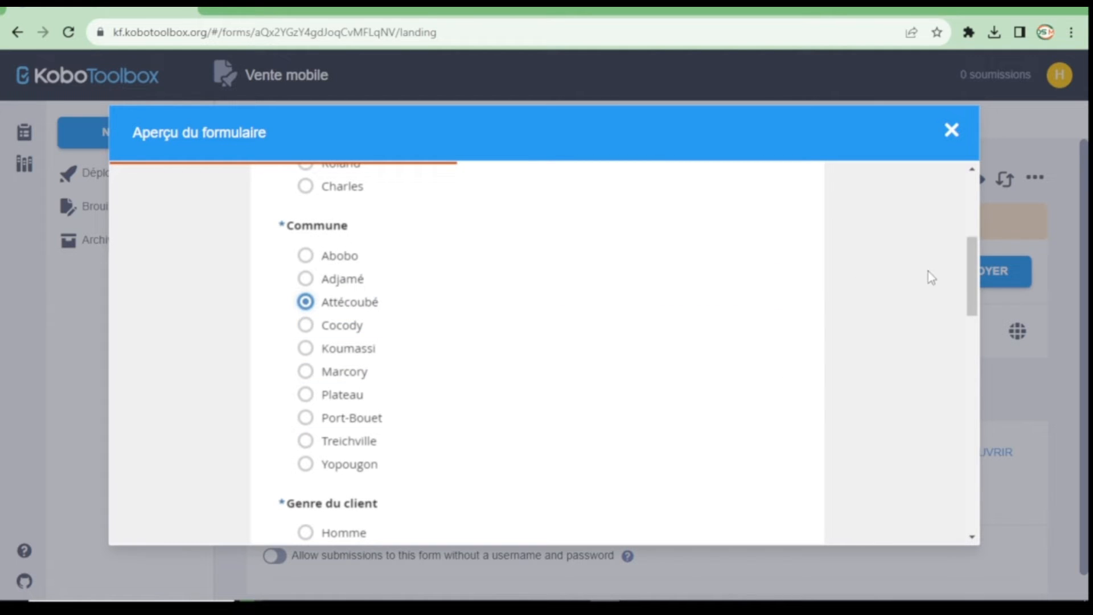
left_click_drag(974, 286, 973, 206)
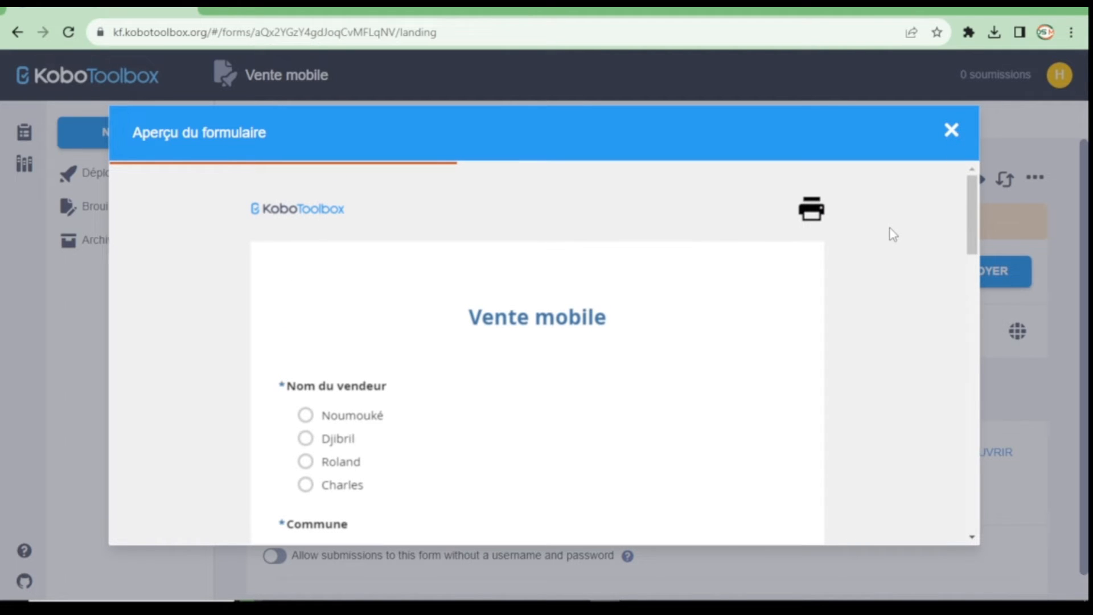
left_click(951, 131)
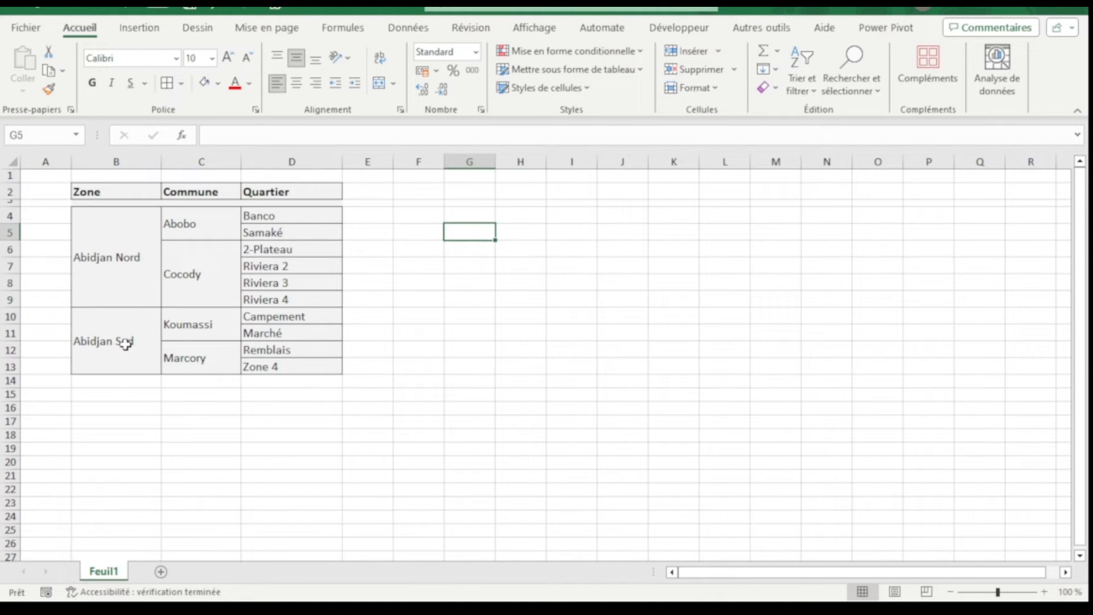
Examine which communes belong to the Abidjan Nord zone in the Excel table of zones, communes and quartiers
left_click(110, 256)
left_click(203, 229)
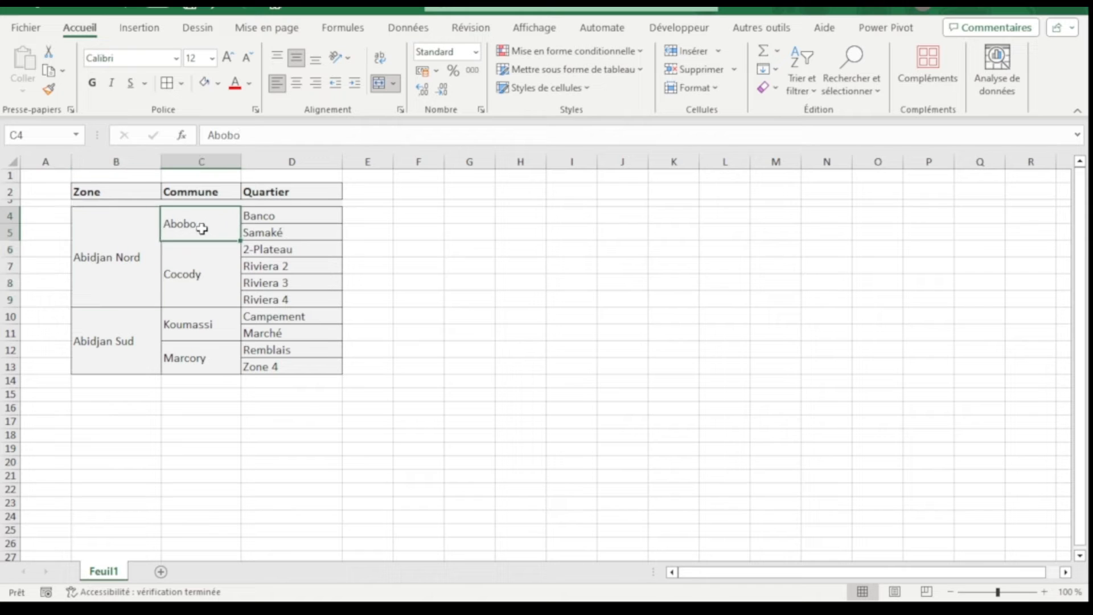
left_click(195, 275)
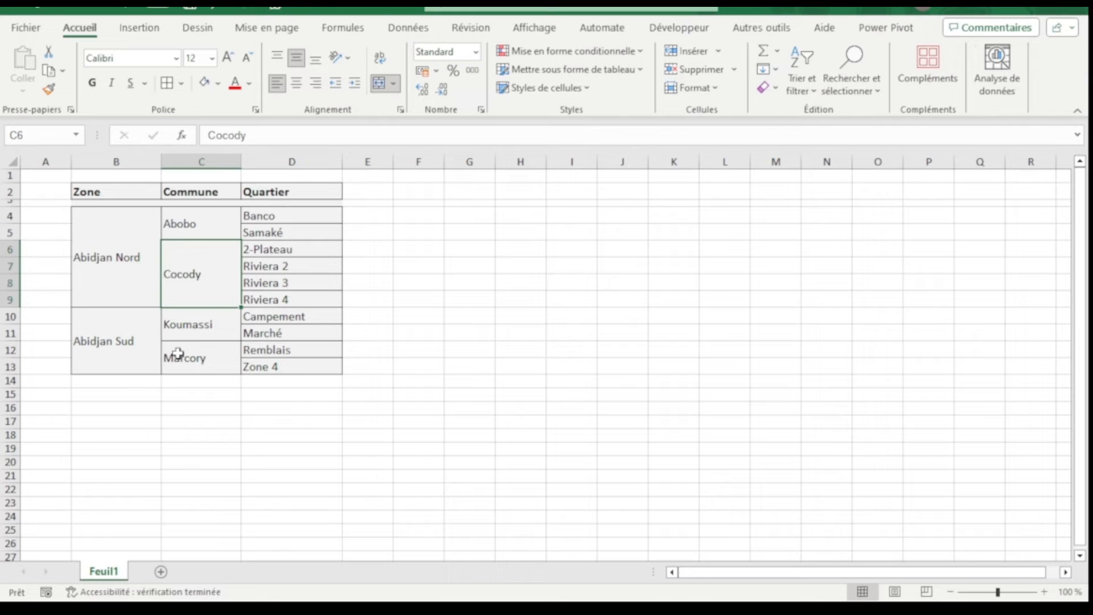
left_click(136, 262)
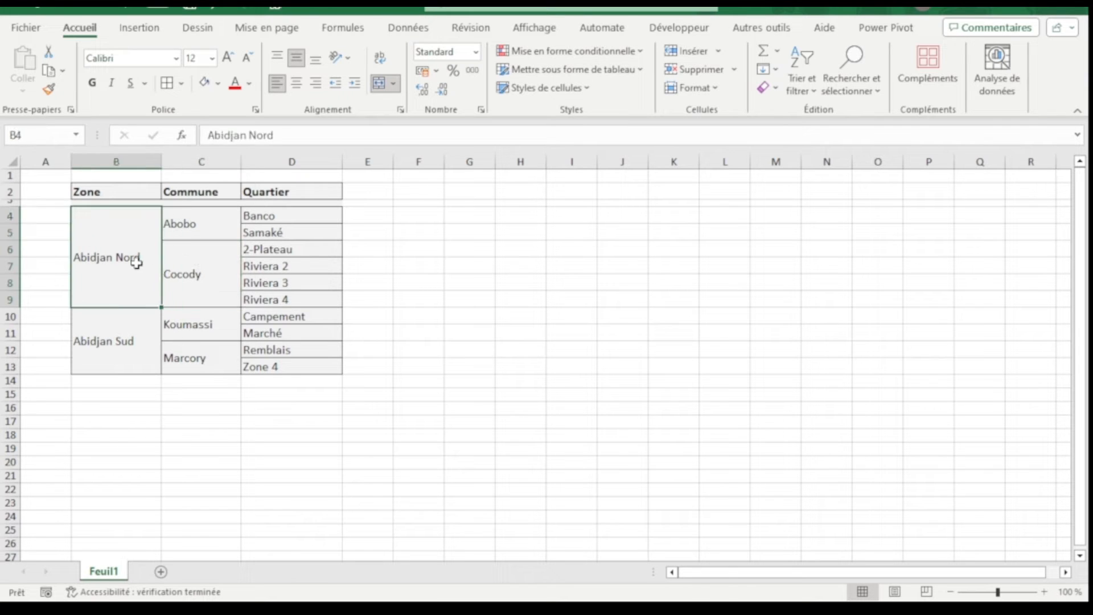
left_click(187, 231)
left_click(186, 264)
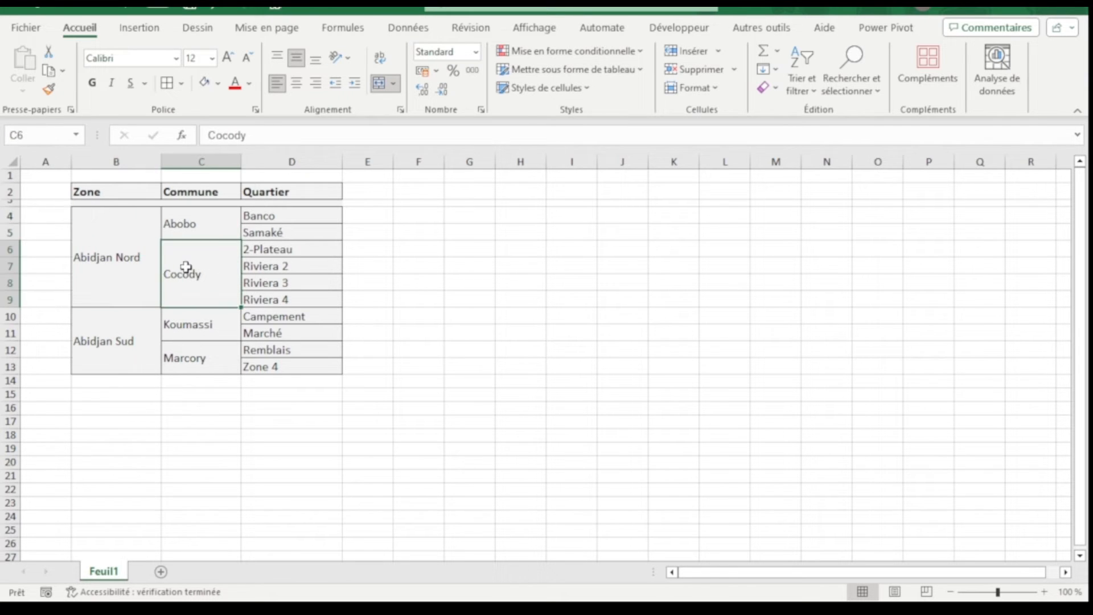
Examine the quartiers listed for the communes Abobo, Cocody and Koumassi in the table
left_click(210, 224)
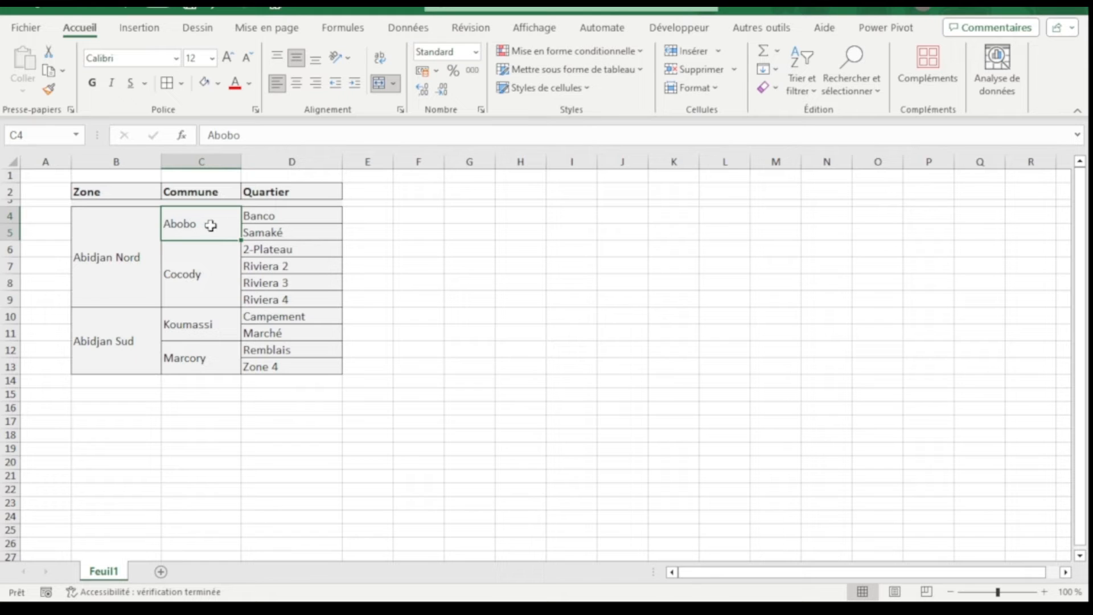
left_click(271, 220)
key("ctrl+Down")
left_click(271, 230)
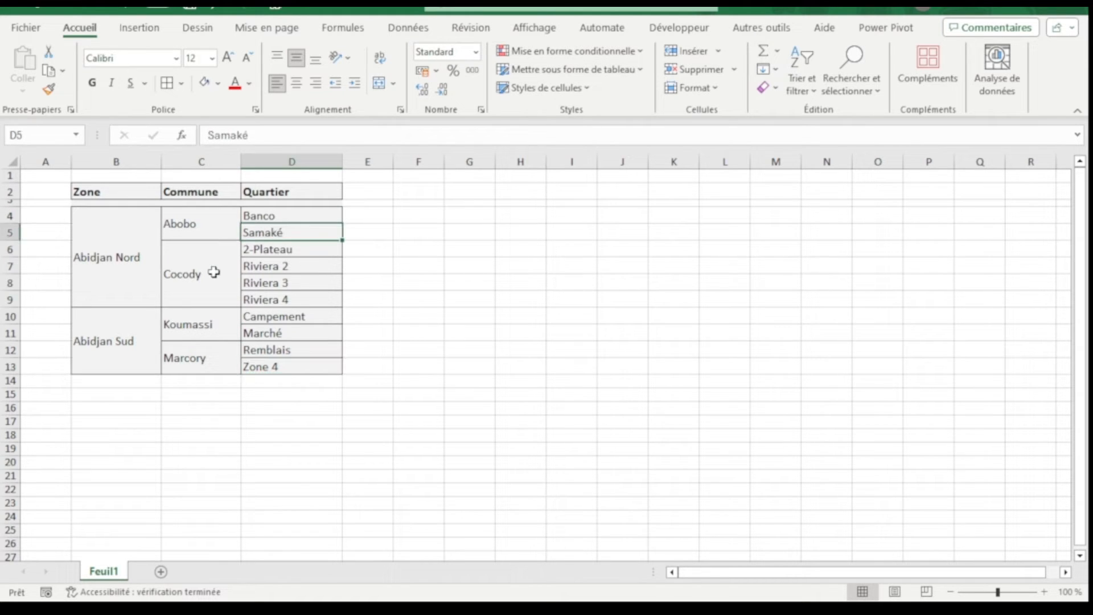
left_click(213, 272)
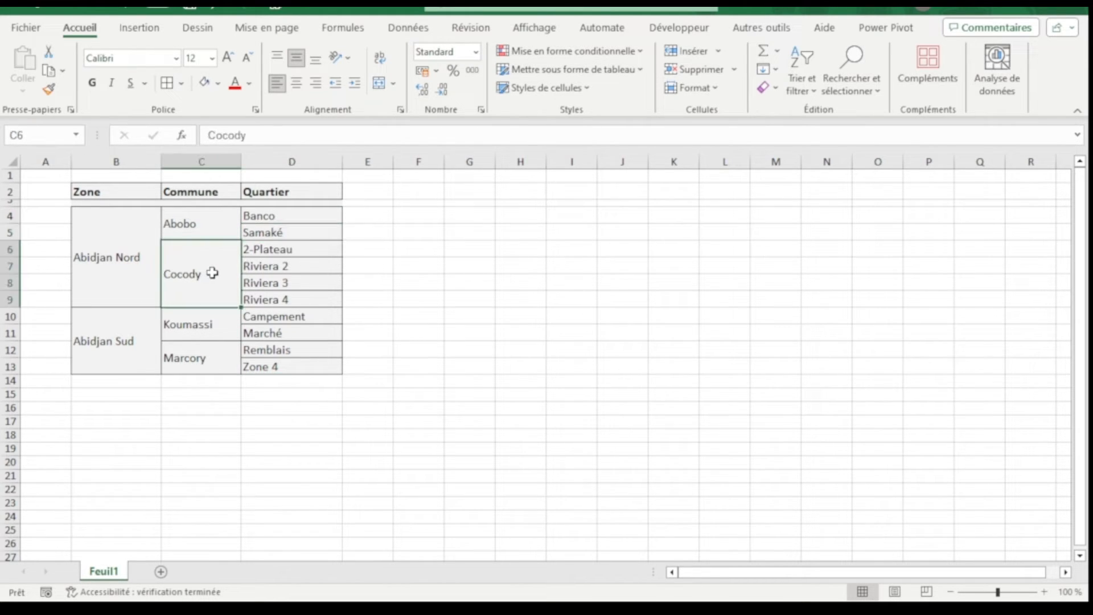
left_click(276, 252)
left_click(232, 334)
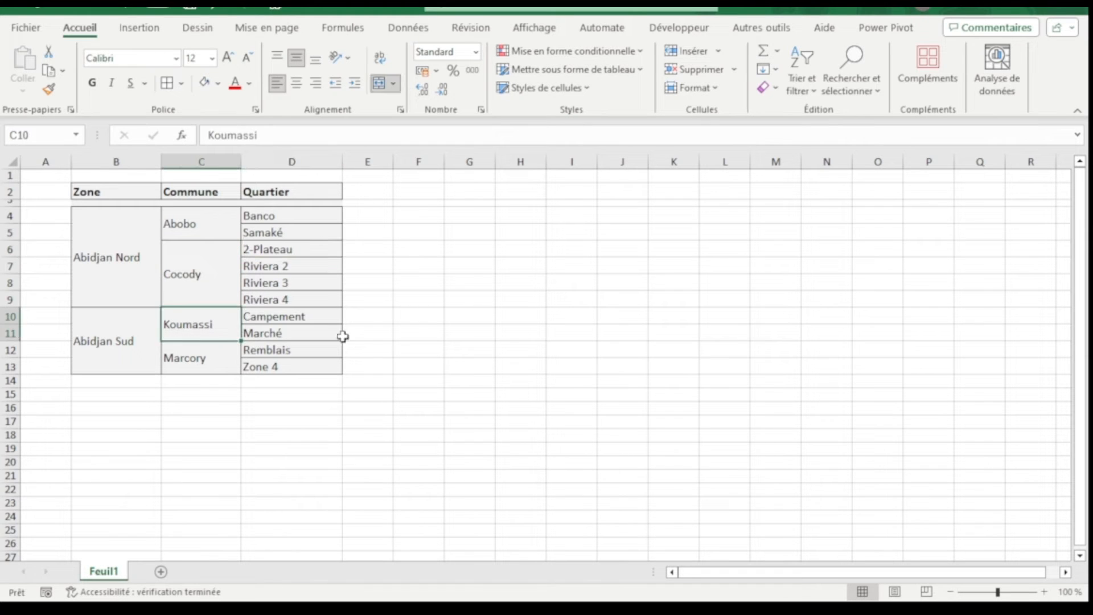
left_click(407, 295)
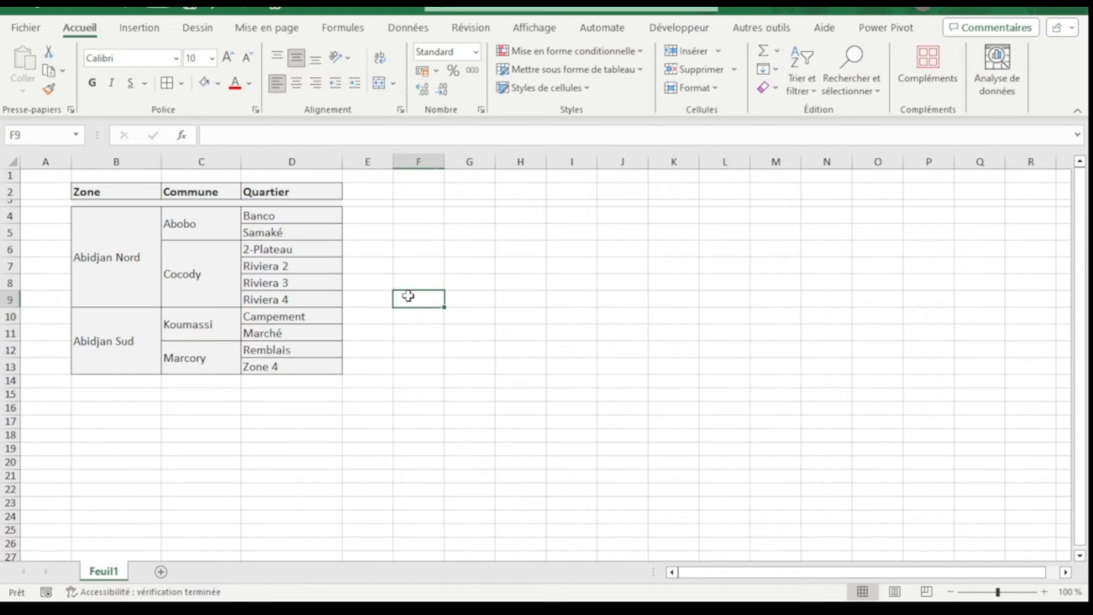
Examine which communes belong to the Abidjan Nord and Abidjan Sud zones in the table
left_click(104, 257)
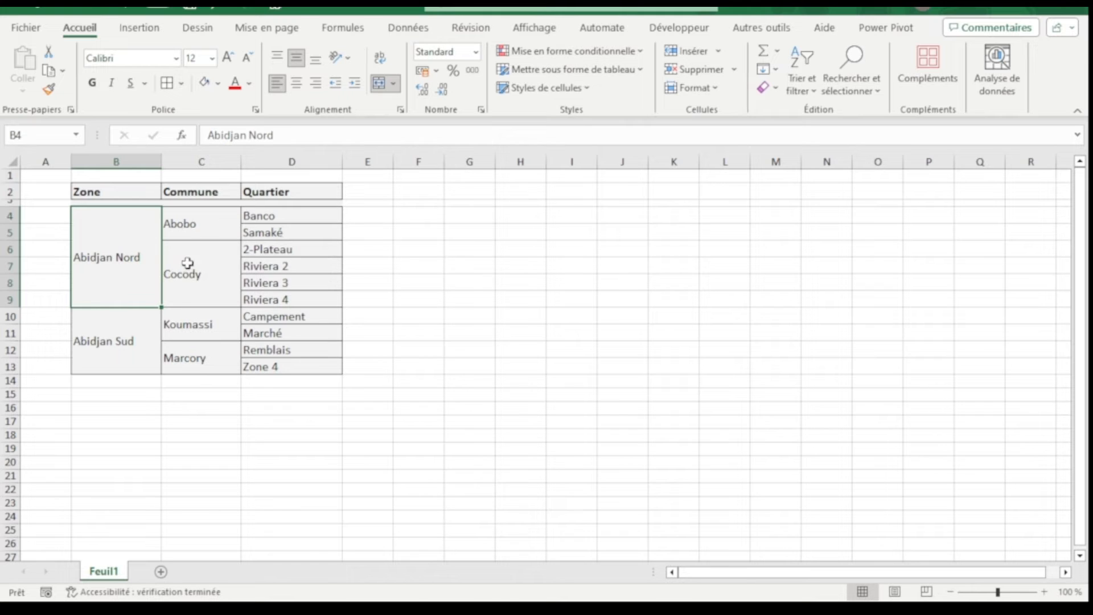
left_click(183, 228)
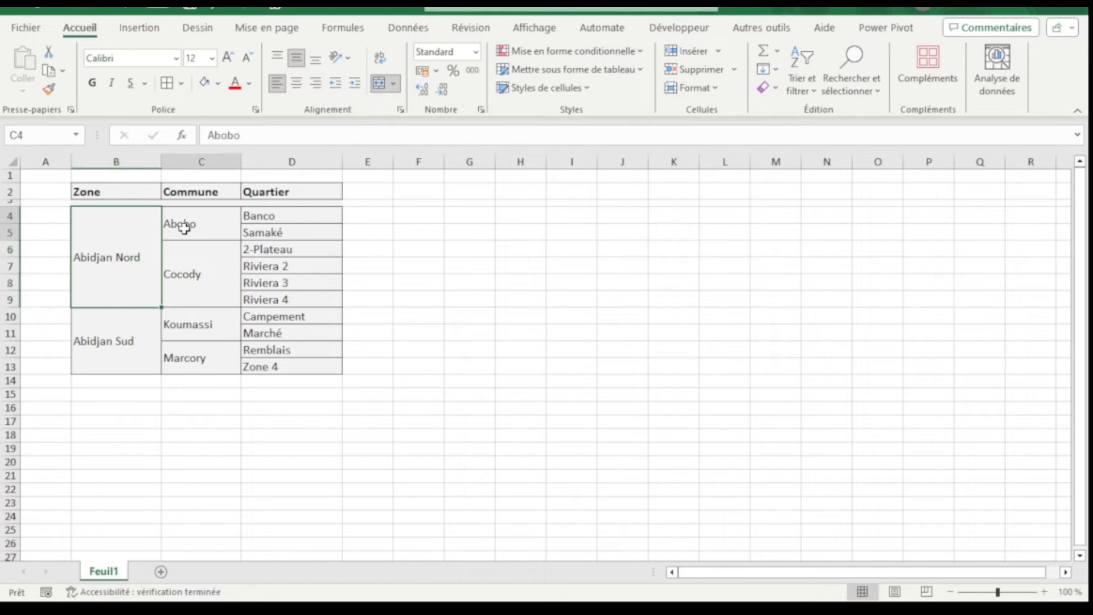
left_click(187, 272)
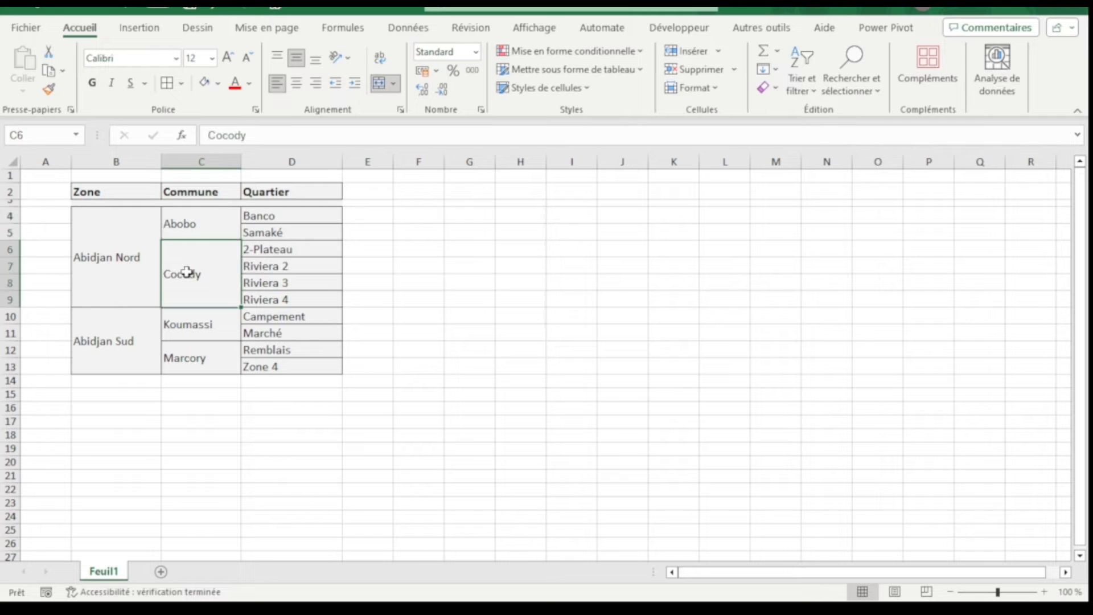
left_click(135, 334)
left_click(188, 324)
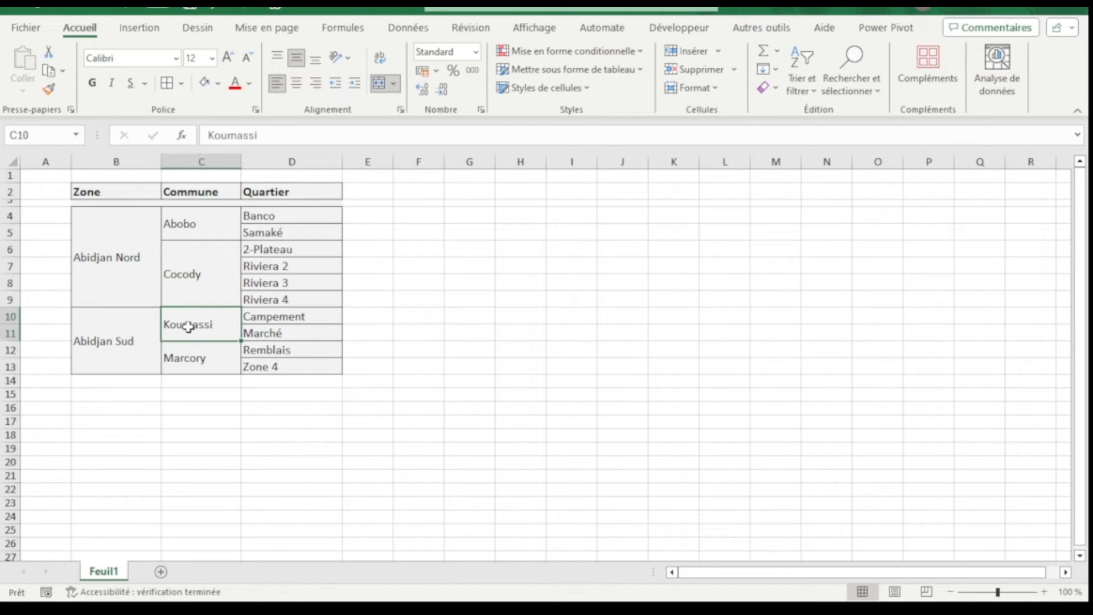
left_click(185, 360)
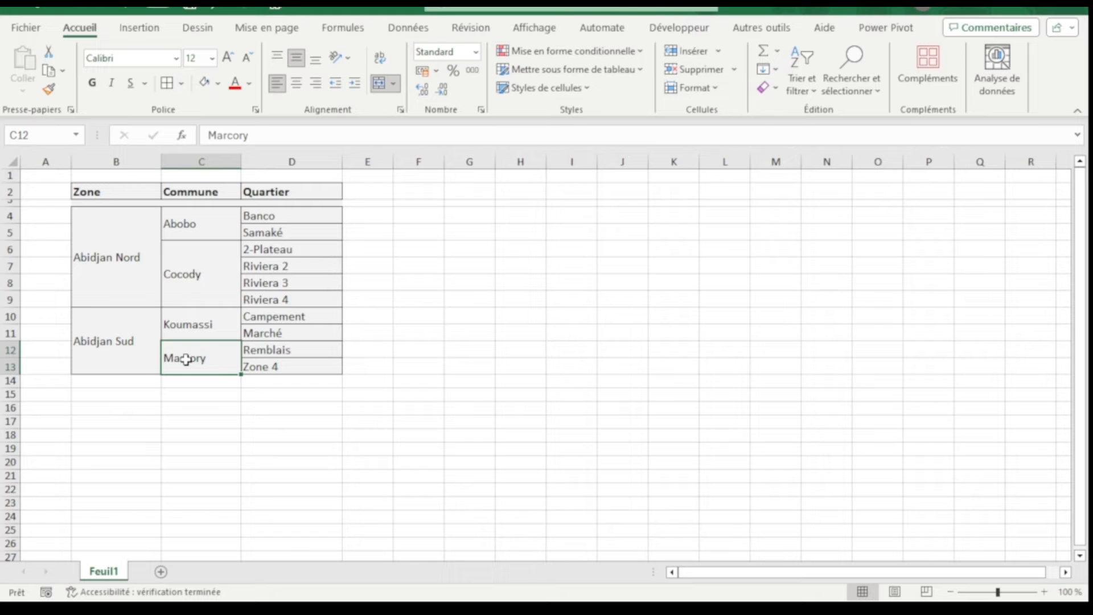
Trace the hierarchy from the Abidjan Nord zone through the commune Abobo to its quartiers Banco and Samaké
left_click(115, 266)
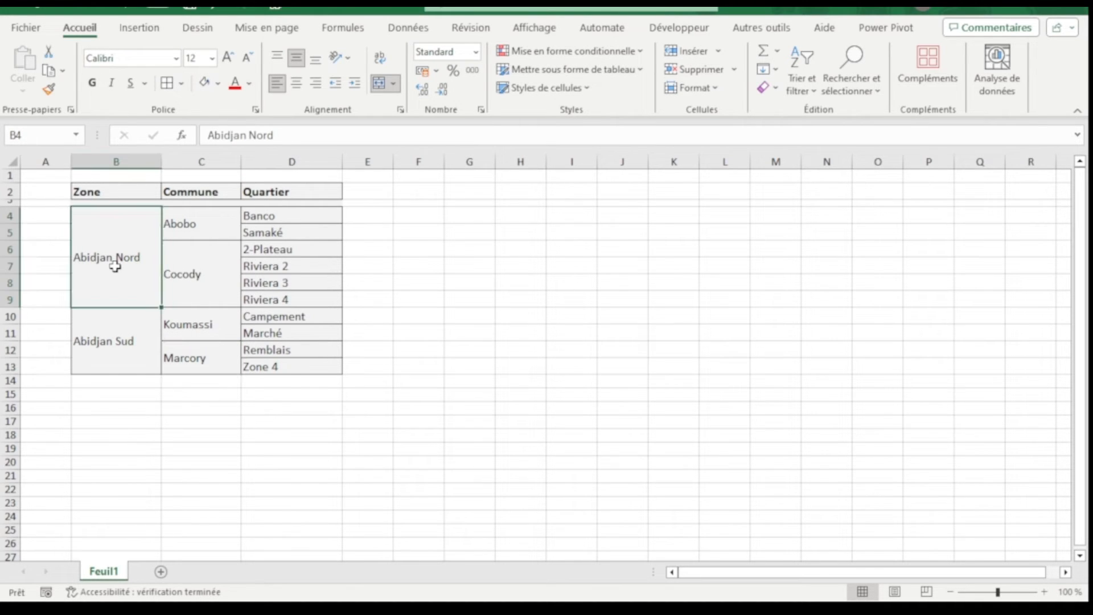
left_click(191, 223)
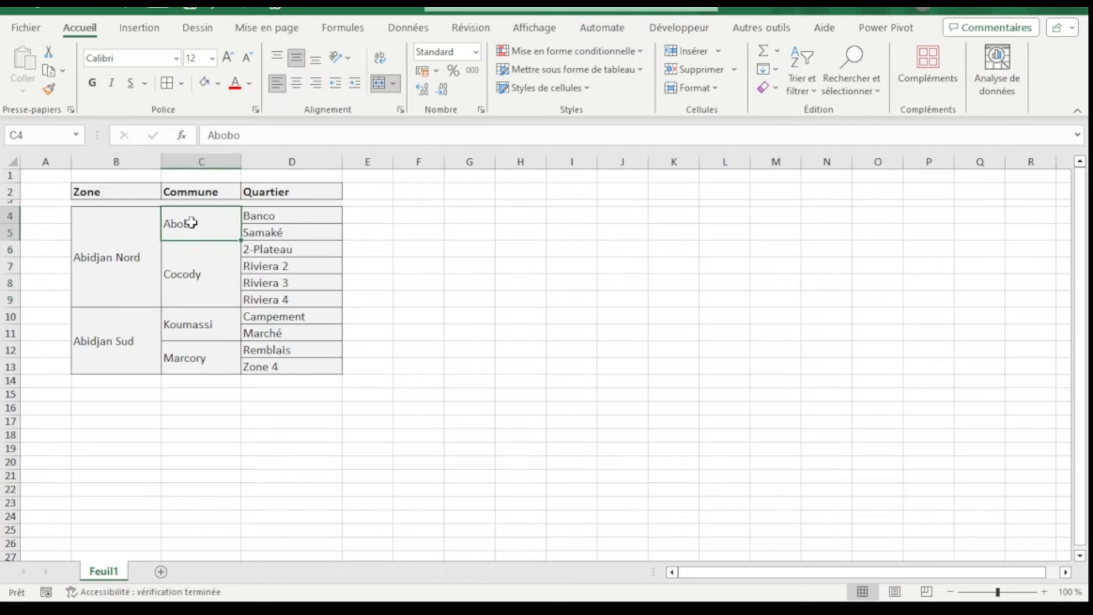
left_click(288, 215)
left_click(272, 231)
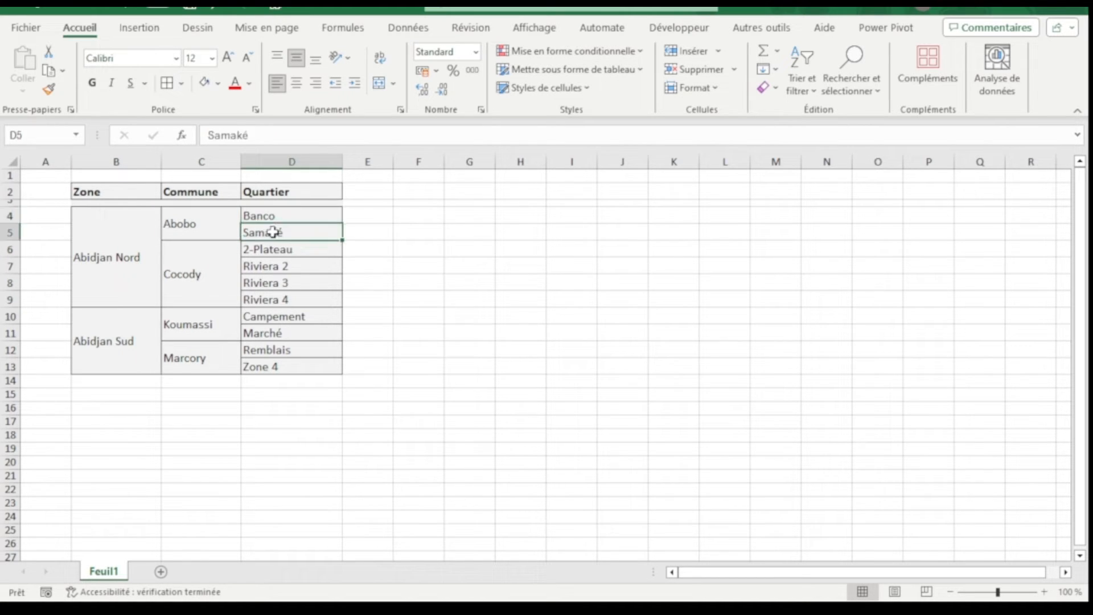
left_click(268, 211)
Enter label_list as a column header in cell G5, beside the location table
left_click(474, 215)
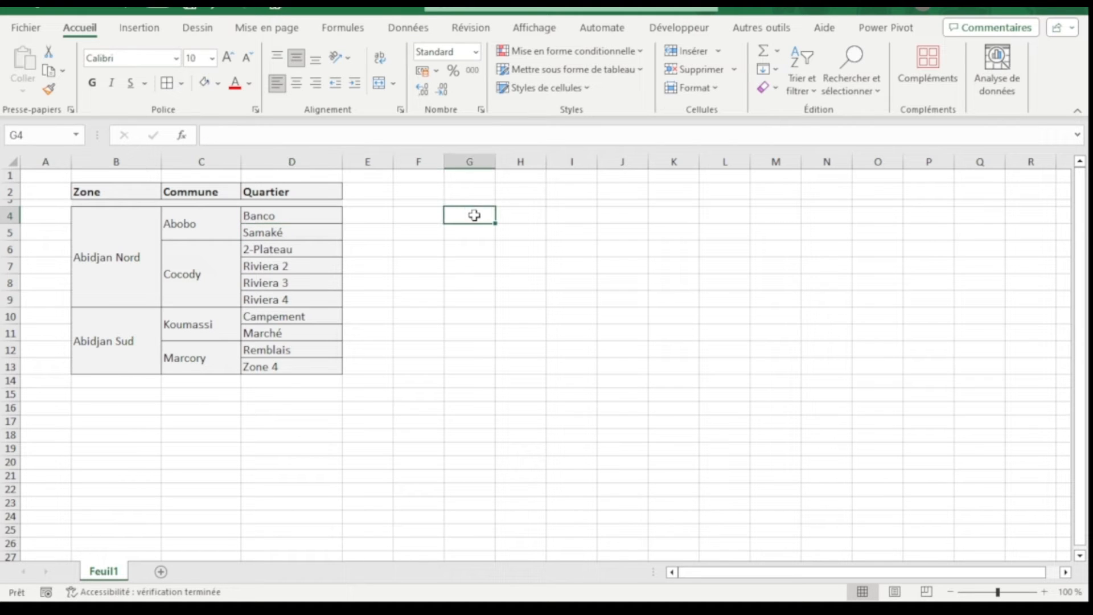
key("Down")
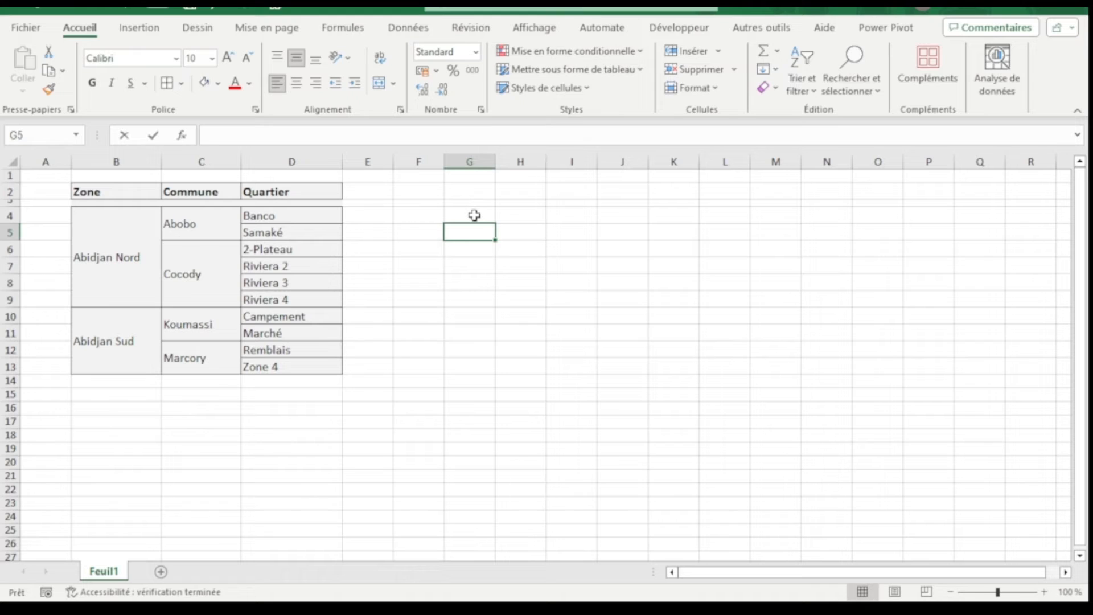
type("label")
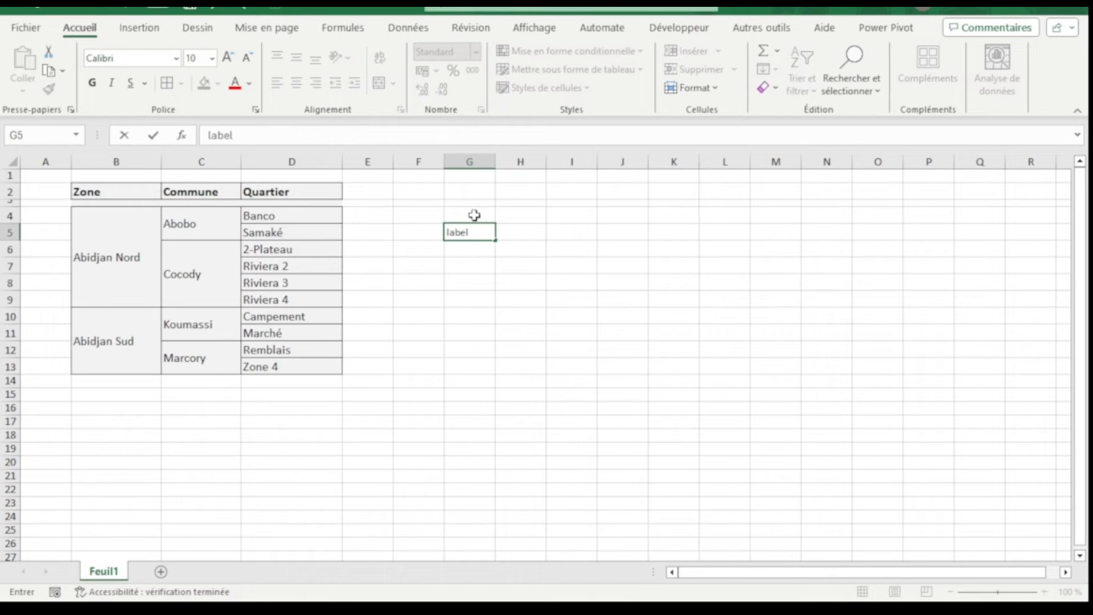
type("_list")
key("Return")
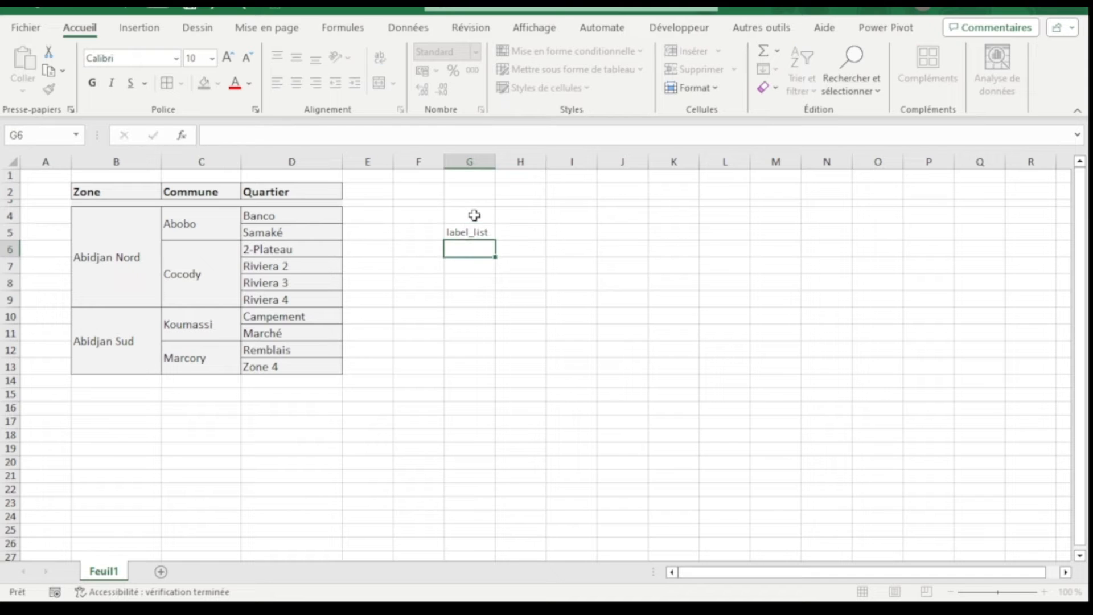
key("Up")
key("Right")
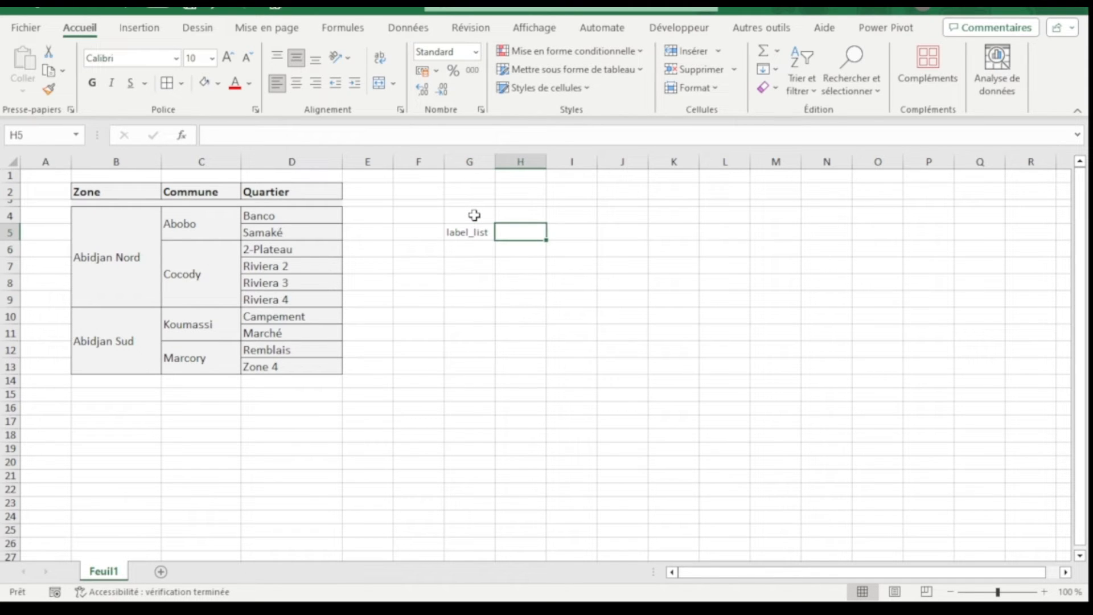
key("Left")
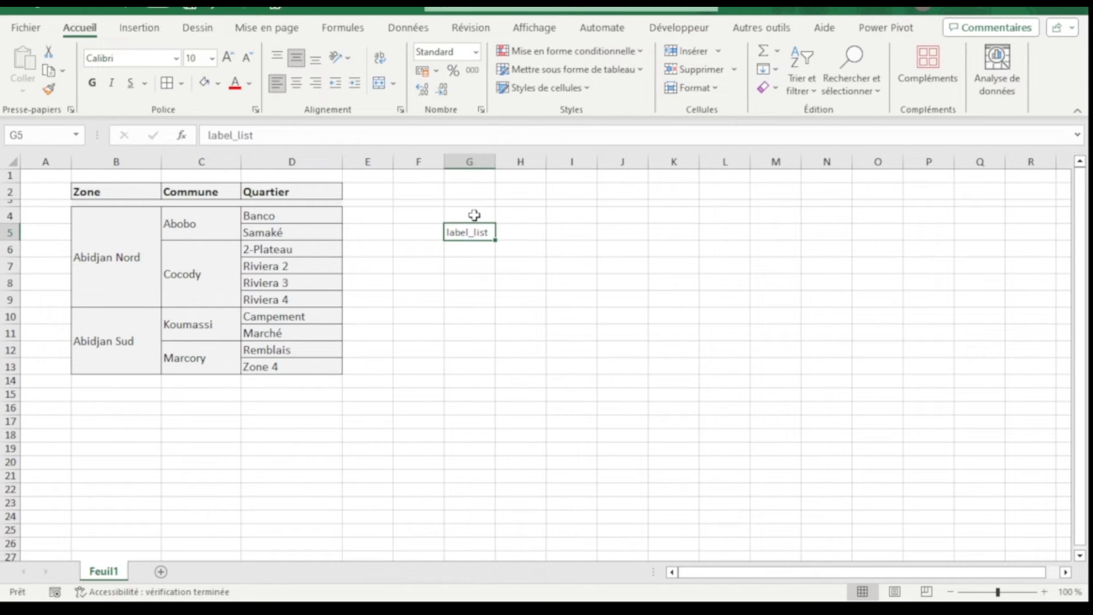
Enter the column headers list_name, name and label in cells G5, H5 and I5
type("list")
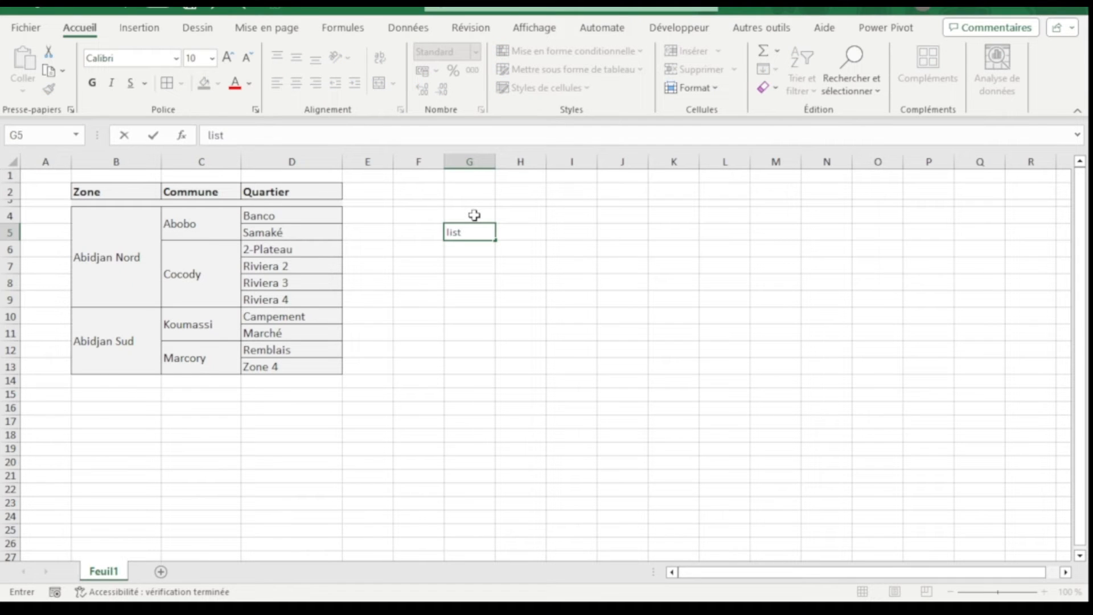
type("_name")
key("Return")
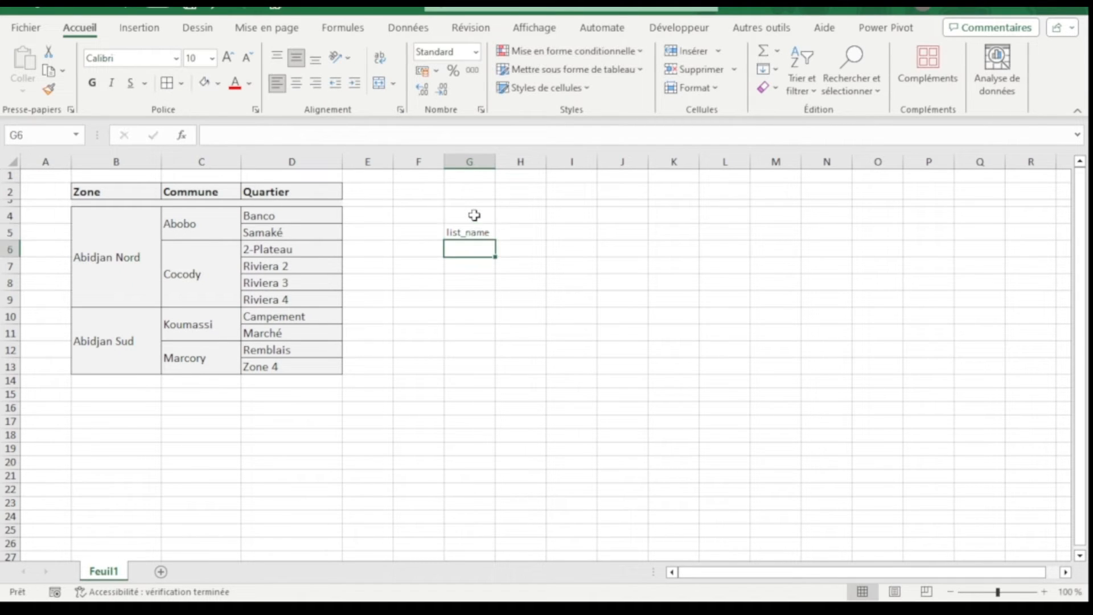
key("Up")
key("Right")
type("nam")
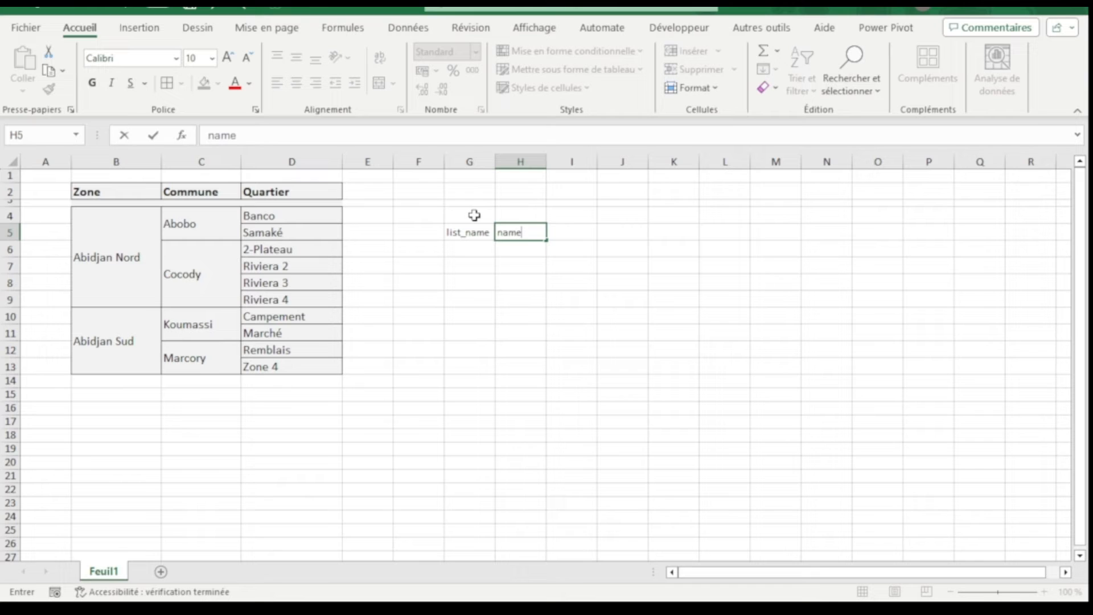
type("e")
key("Tab")
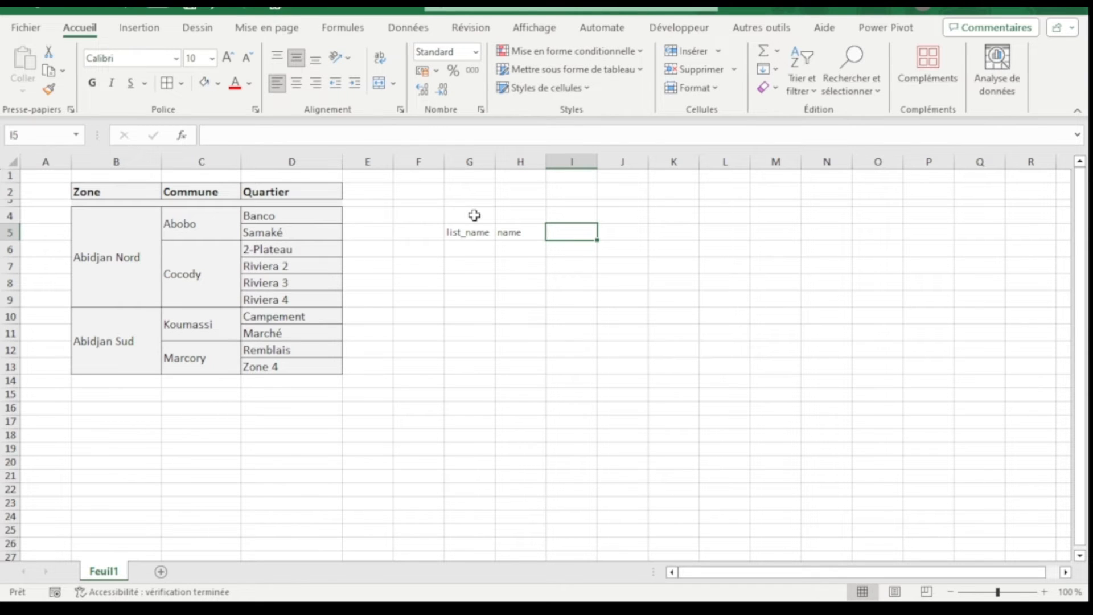
type("label")
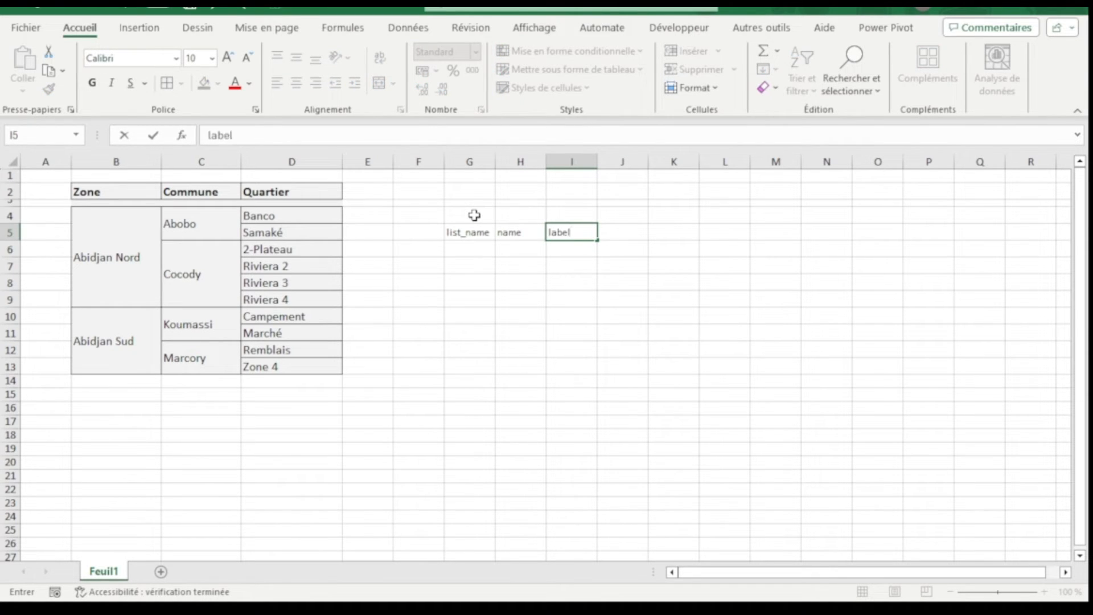
key("Return")
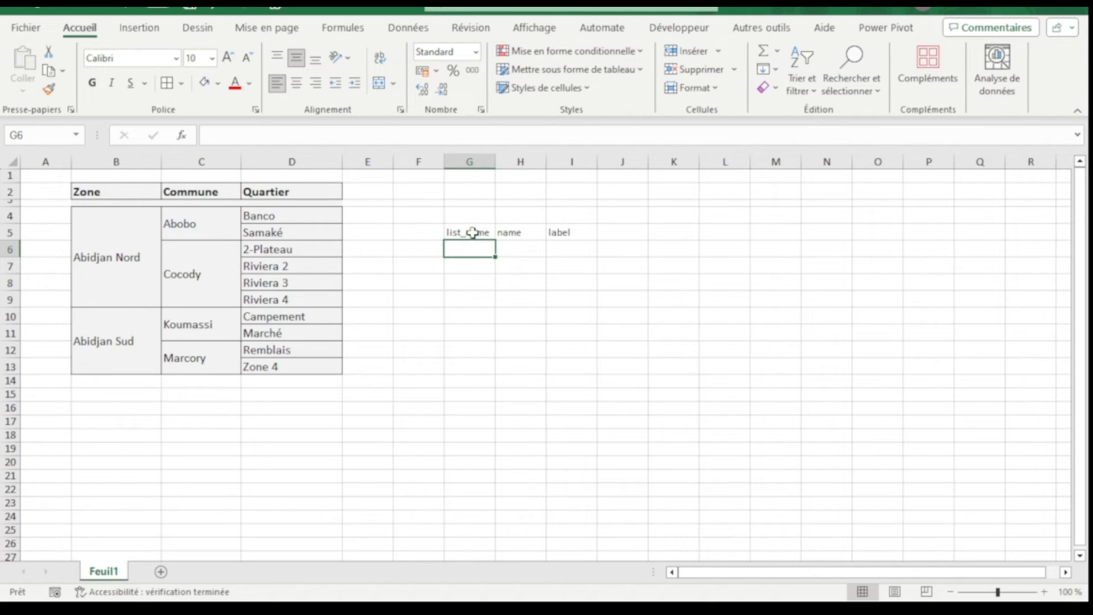
Compare the list_name header with the Zone, Commune and Quartier headings of the location table
left_click(471, 233)
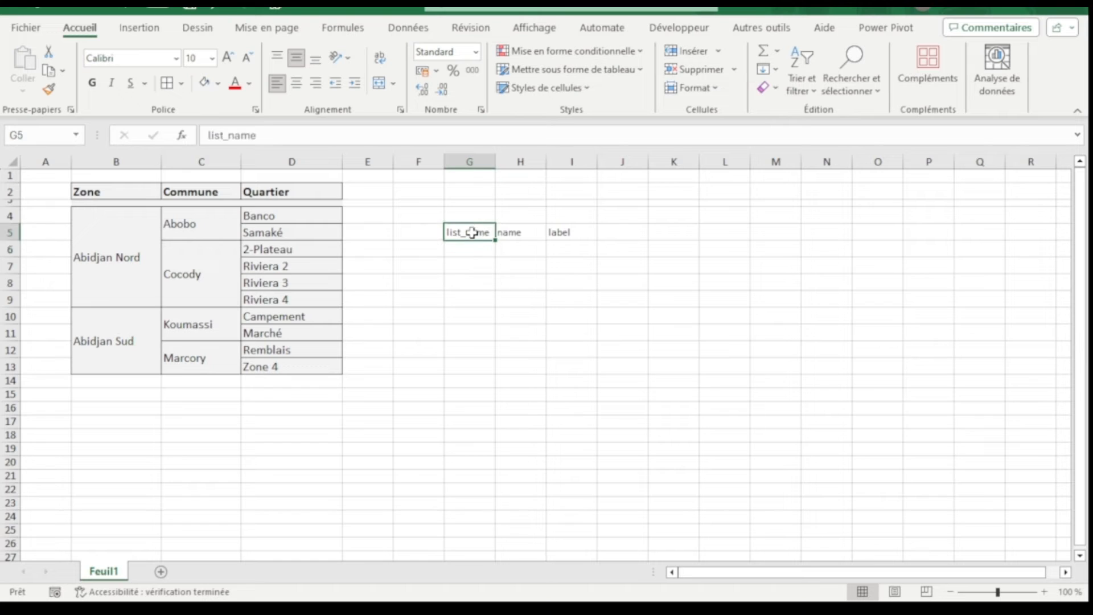
left_click(118, 193)
left_click(190, 190)
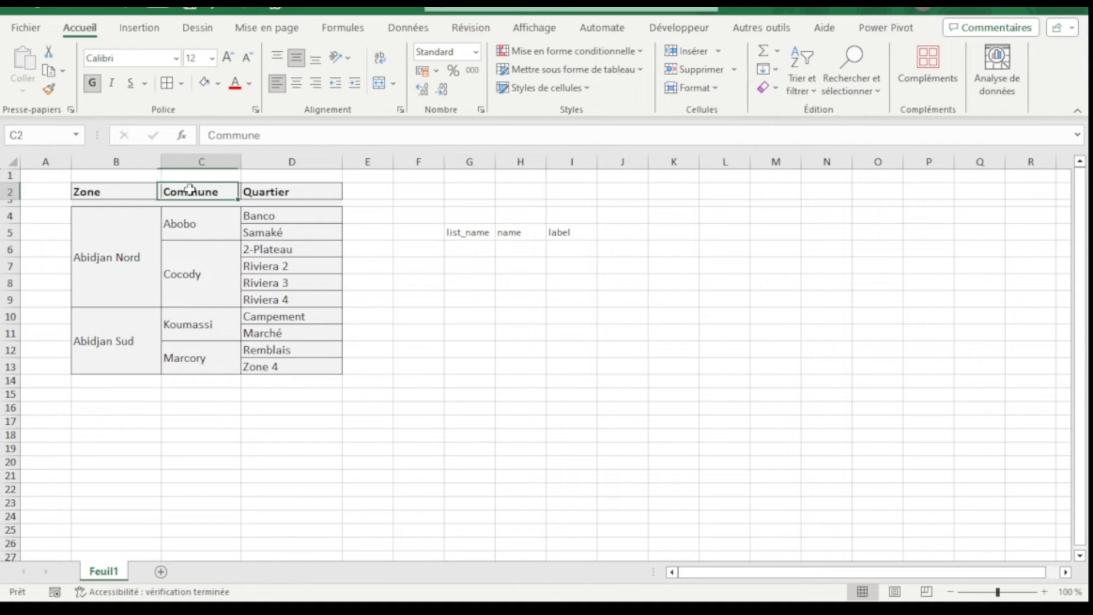
left_click(274, 189)
List zone, commune and quartier below the list_name header, in cells G6 to G8
left_click(483, 254)
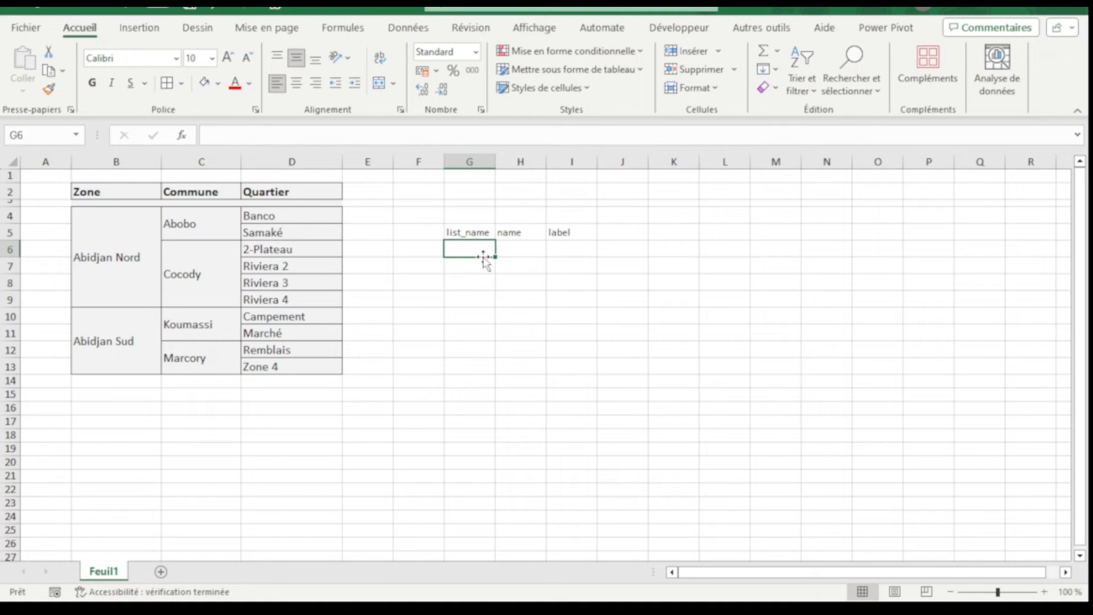
type("ao")
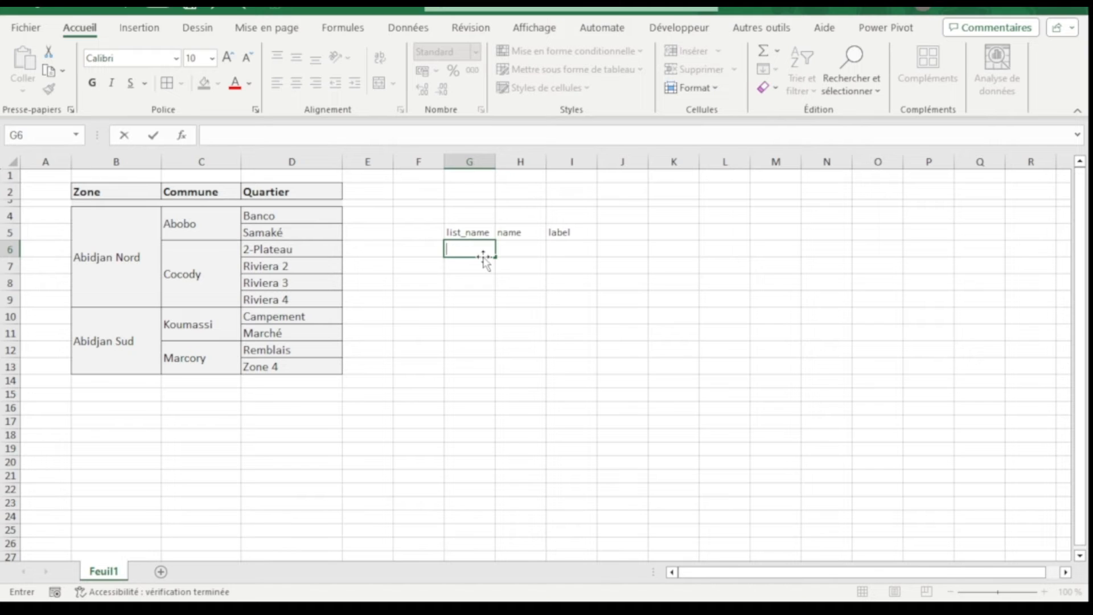
type("zone")
key("Return")
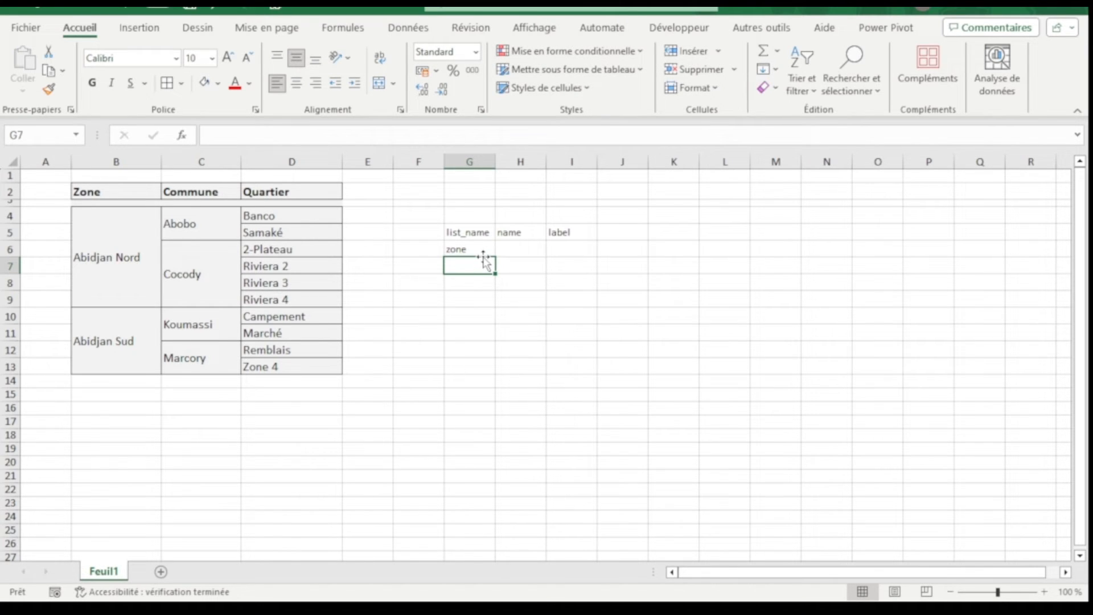
type("commune")
key("Return")
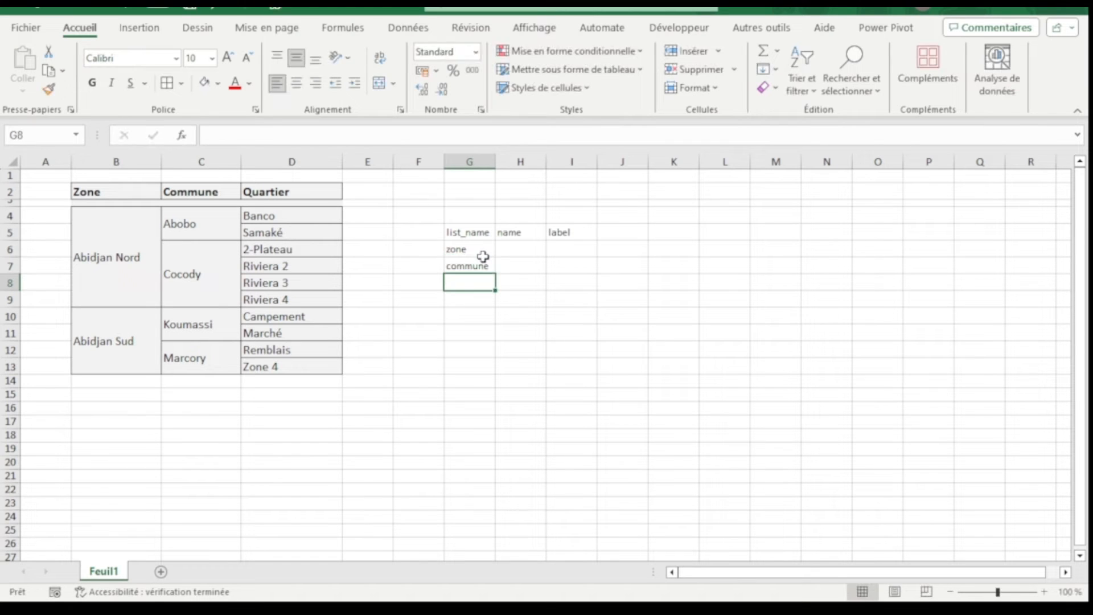
type("quartie")
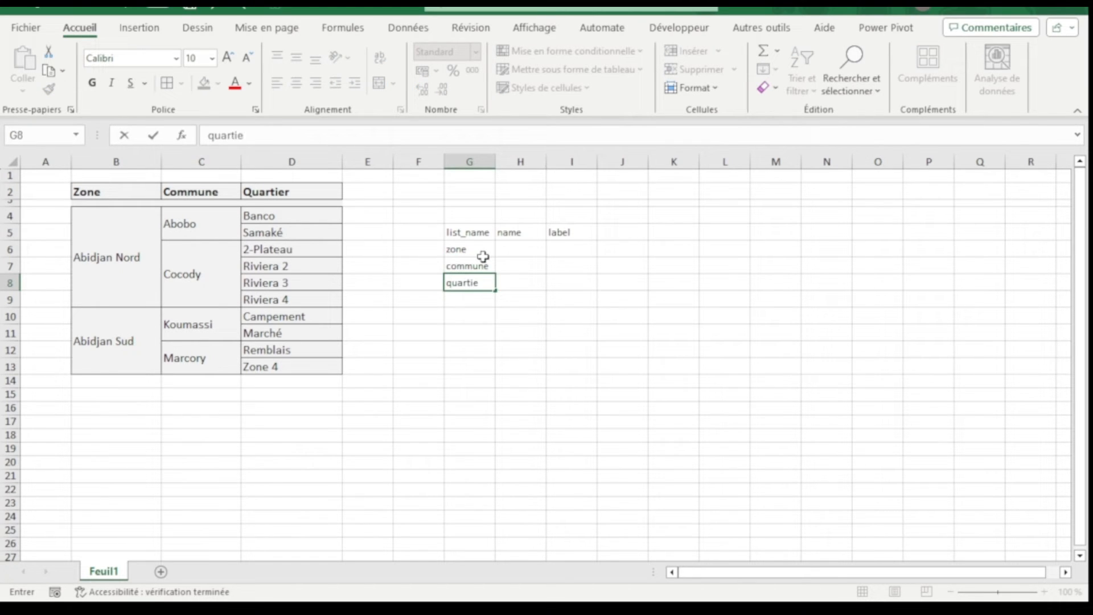
type("r")
key("Return")
key("Up")
Enter the zone labels Abidjan Nord in cell I6 and Abidjan Sud in cell I7, below the label header
left_click(483, 253)
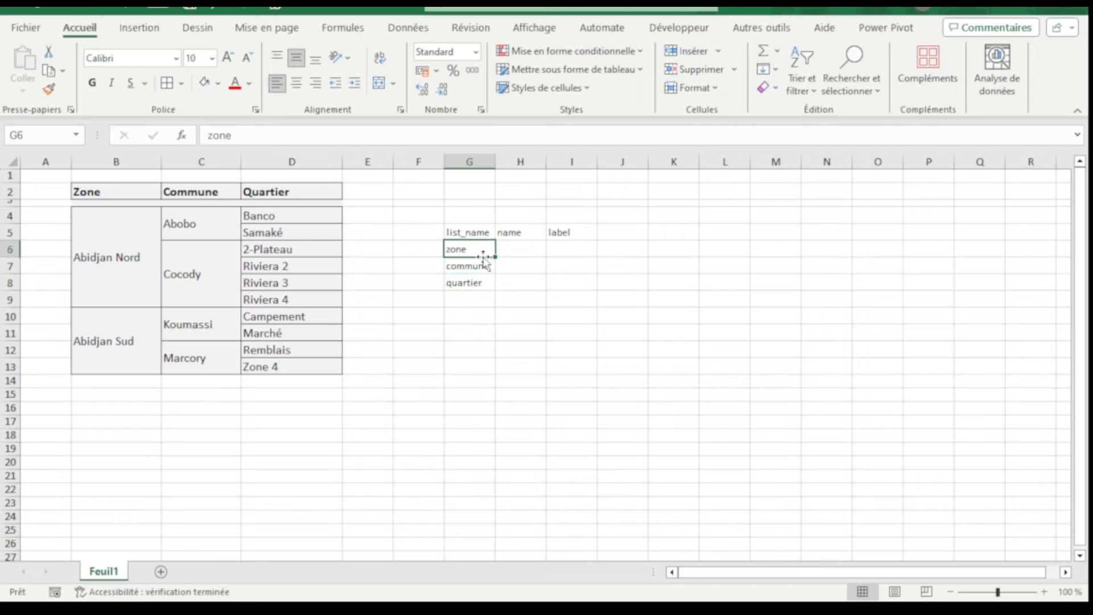
key("Right")
key("Left")
key("Right")
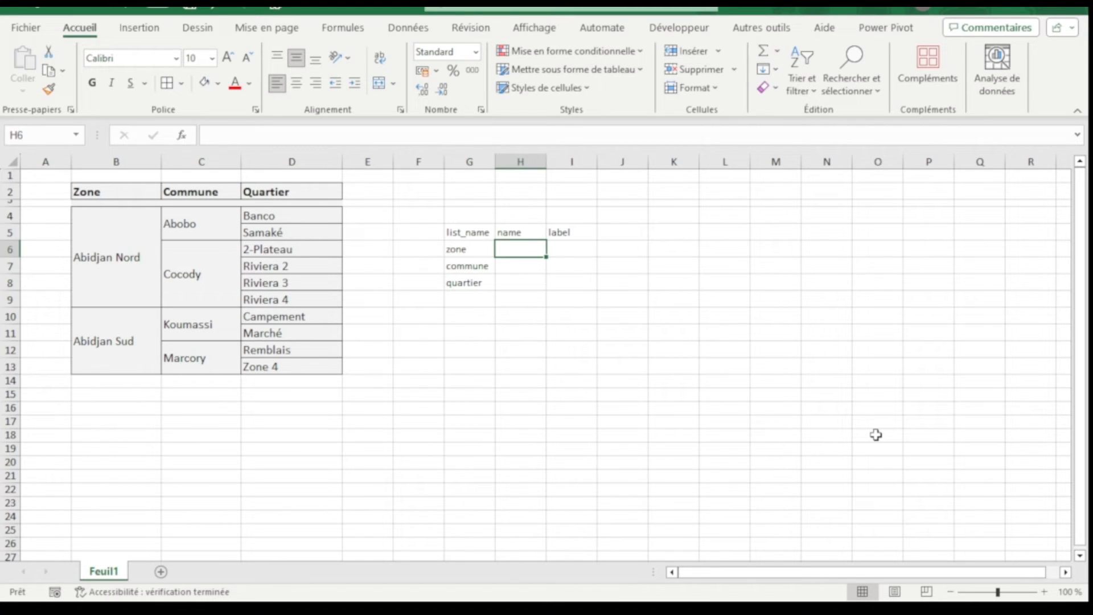
key("Right")
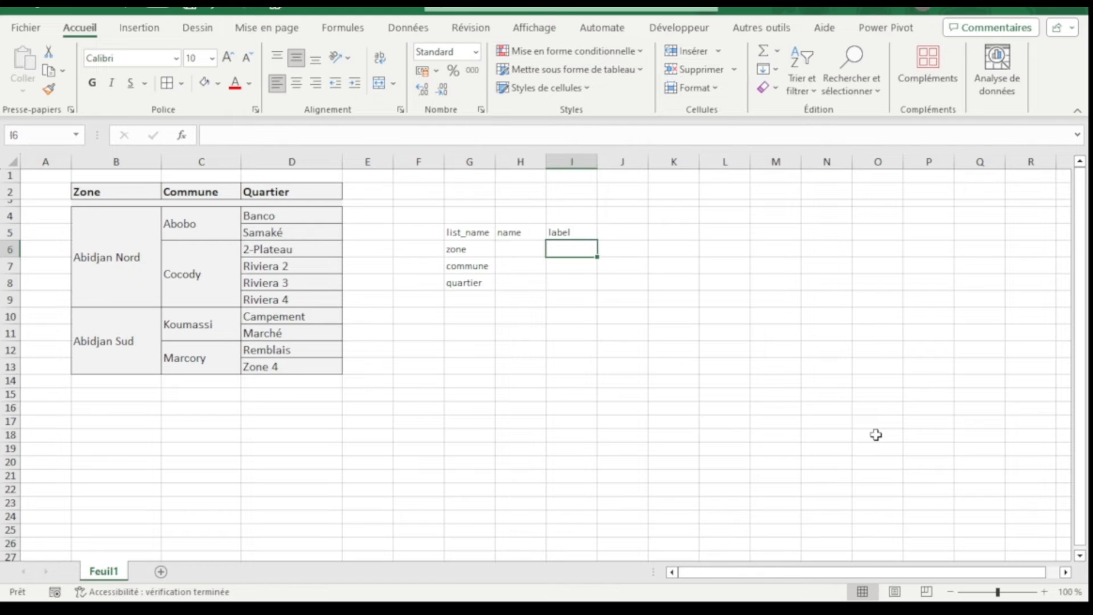
type("Abidjan")
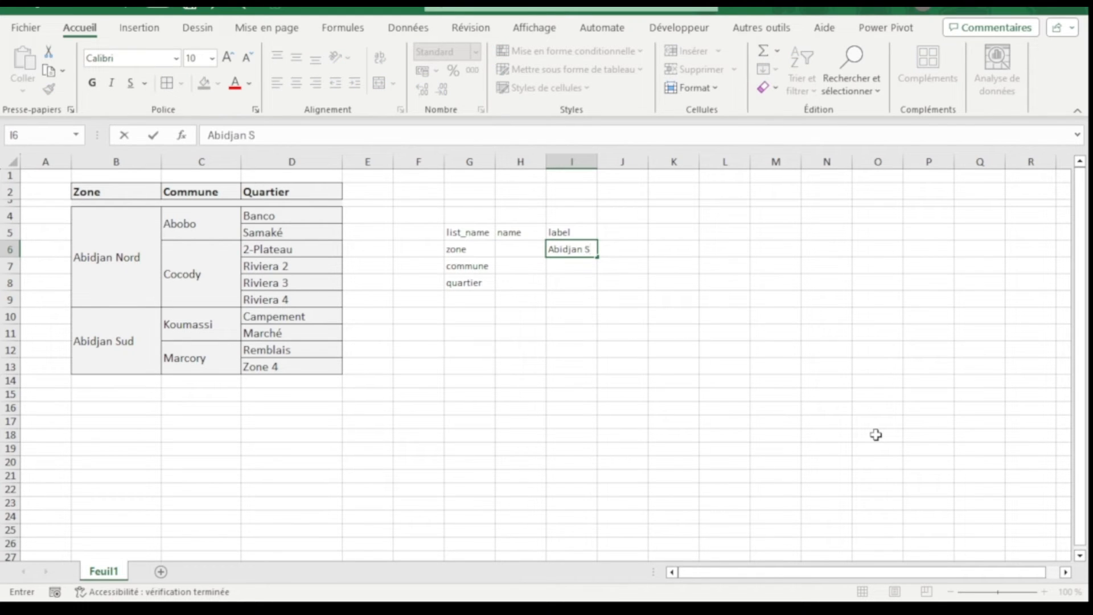
type(" Nord")
key("Return")
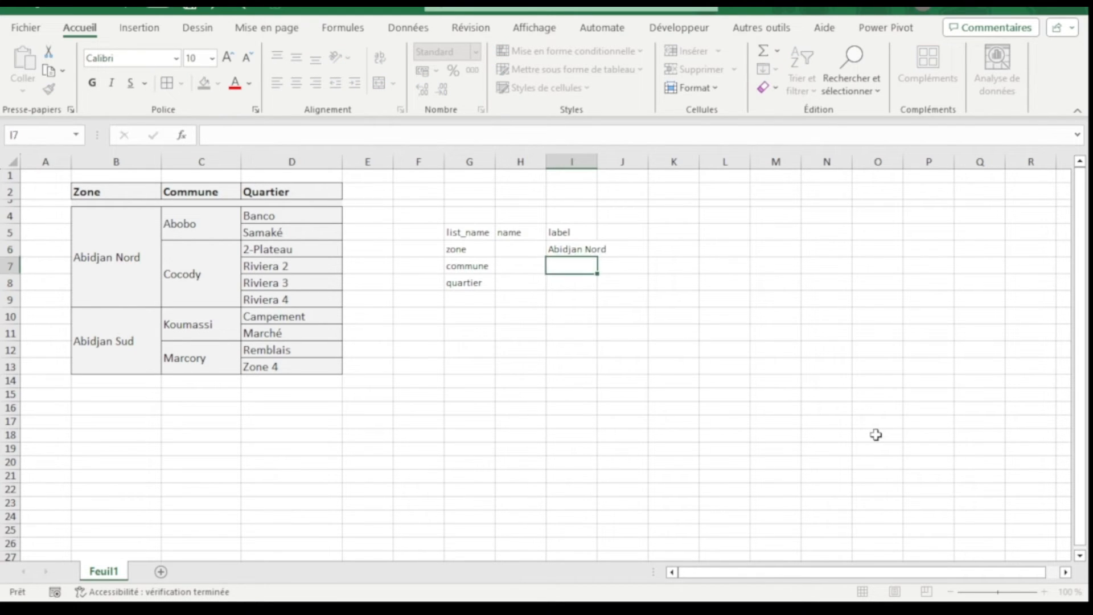
type("Abid")
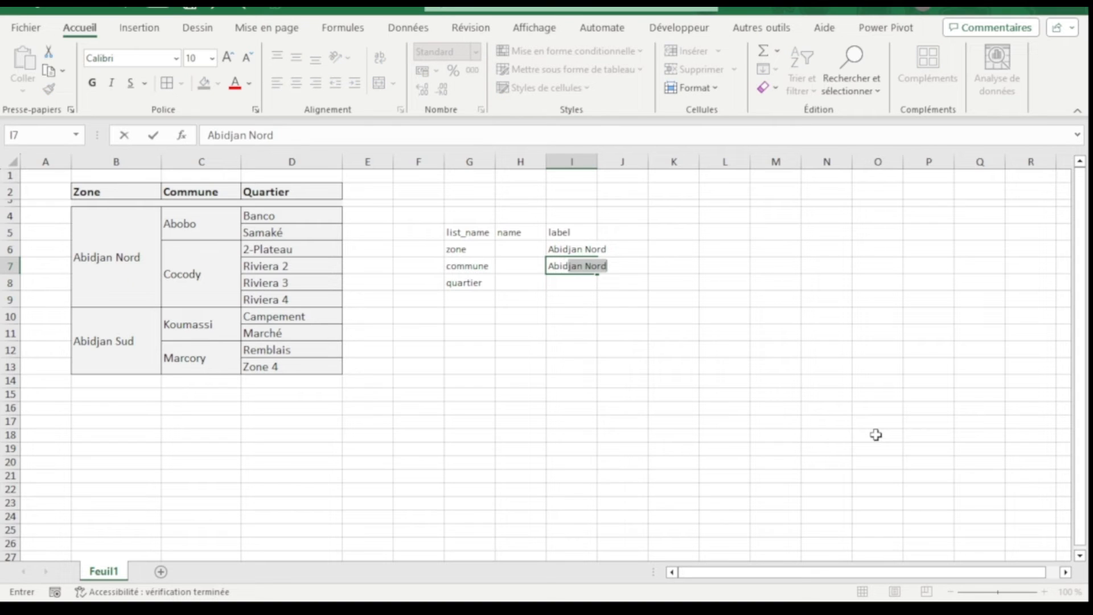
type("jan Su")
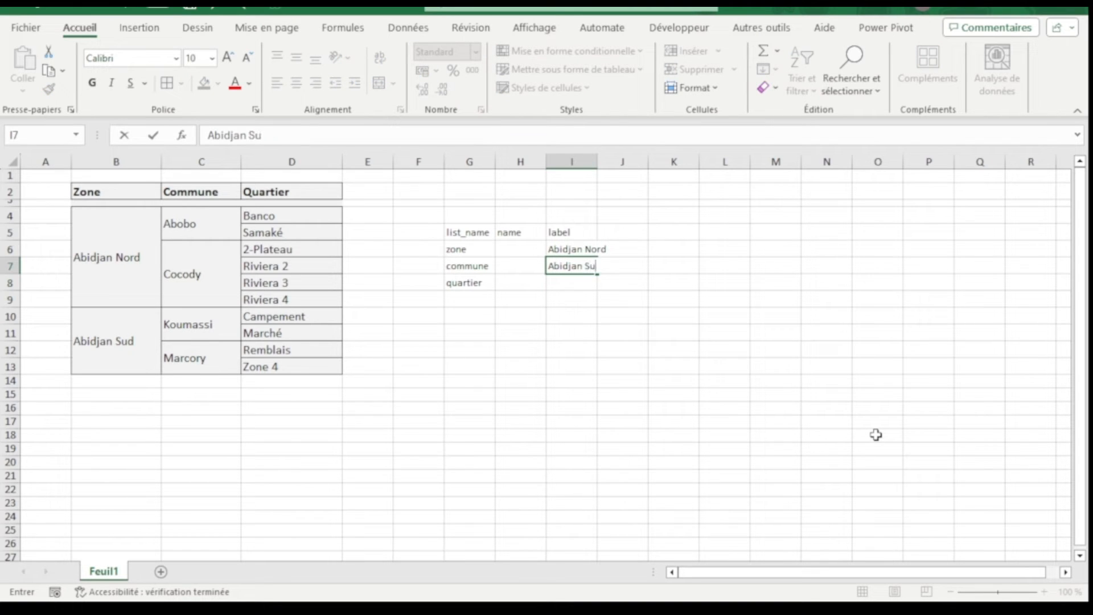
type("d")
key("Return")
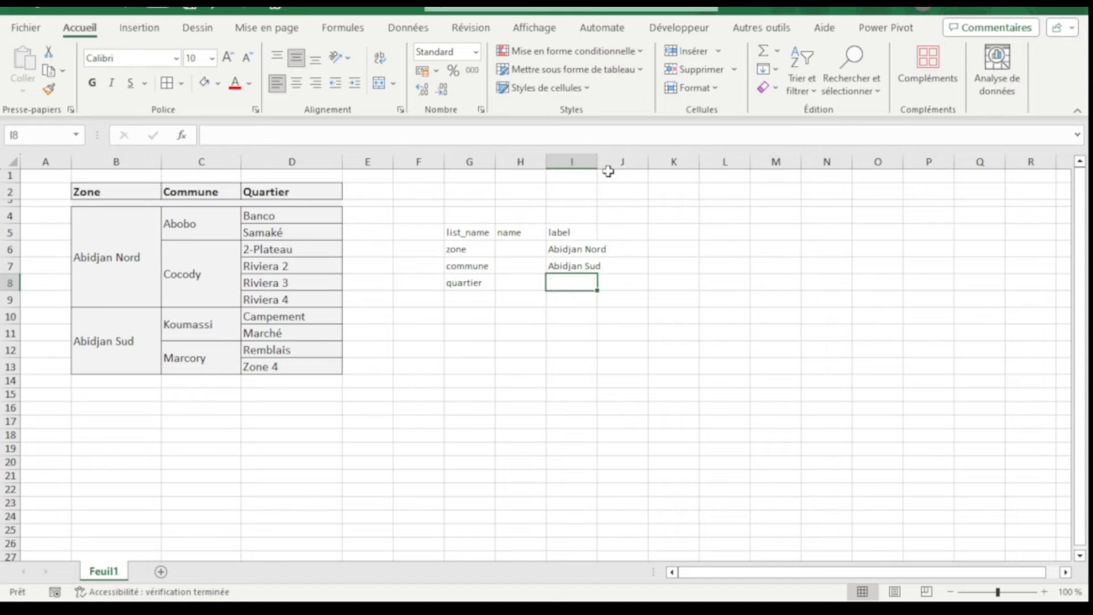
Widen the name and label columns, H and I, so that their entries fit
mouse_move(597, 163)
left_mouse_down()
mouse_move(609, 163)
mouse_move(547, 164)
mouse_move(585, 165)
left_mouse_up()
left_click(542, 227)
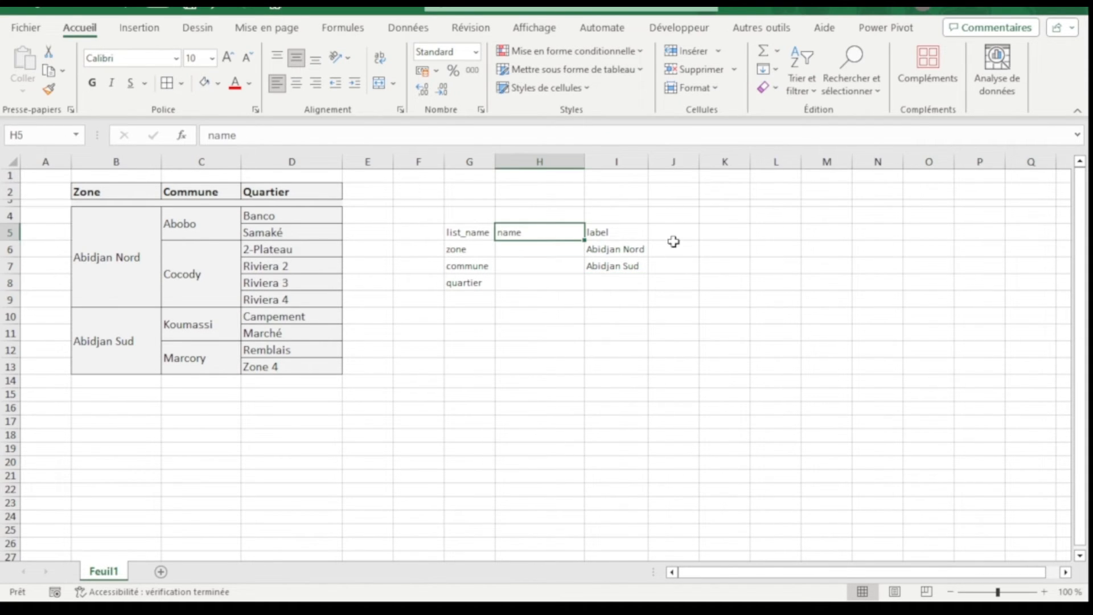
left_click(625, 249)
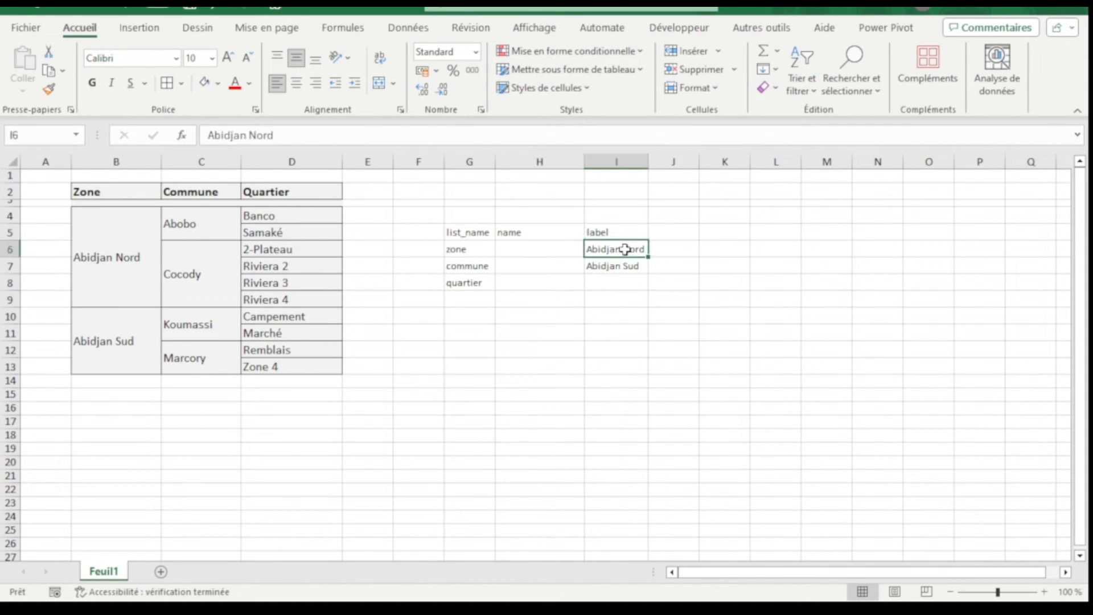
Enter the zone names abidjan_nord in cell H6 and abidjan_sud in cell H7, beside their labels
left_click(536, 249)
left_click(609, 253)
left_click(549, 251)
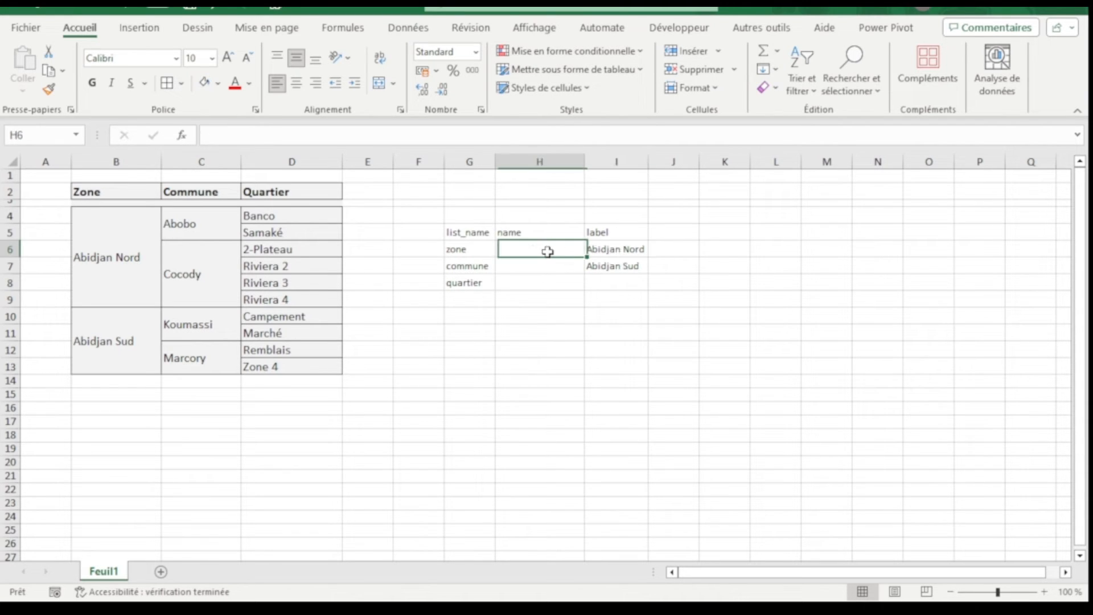
type("abidjan_")
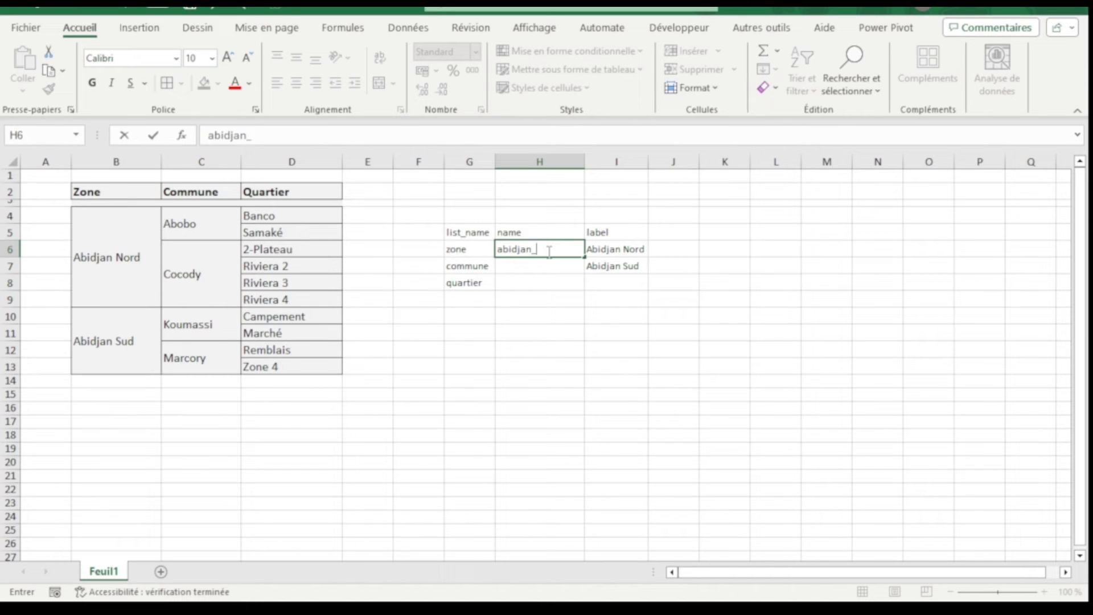
type("nord")
key("Return")
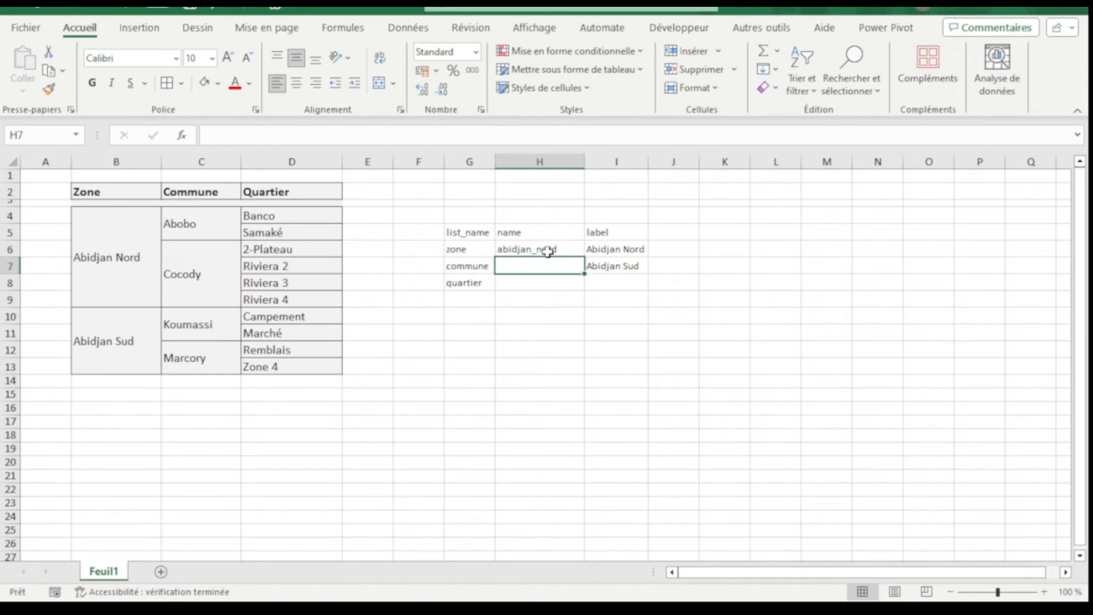
type("abidjan")
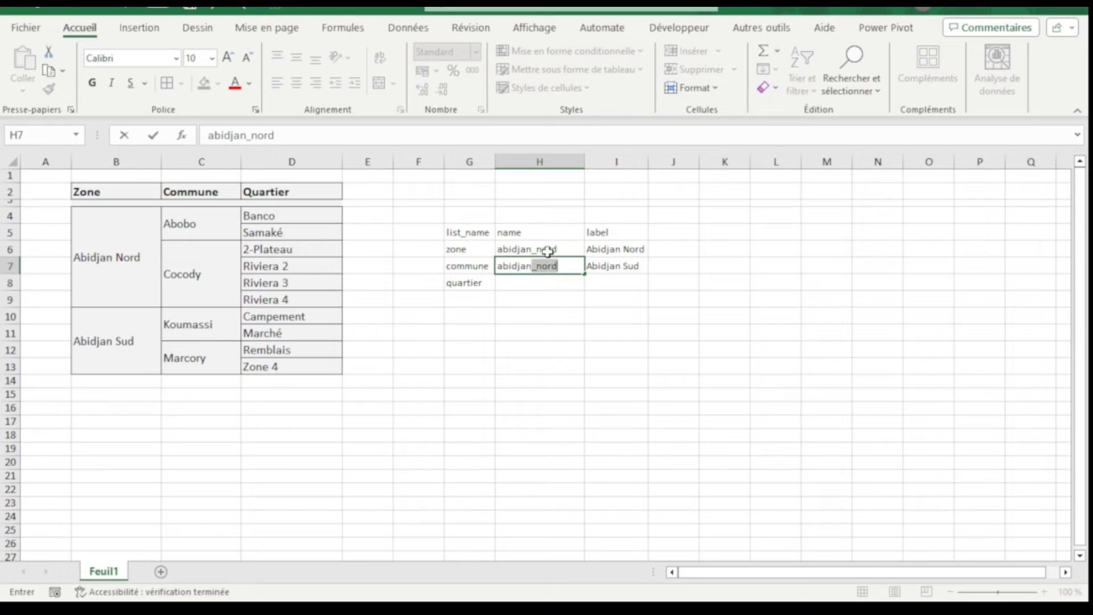
type("_sud")
key("Return")
Move the list_name entries commune and quartier down one row, to cells G8 and G9
key("Left")
key("Up")
key("shift+Down")
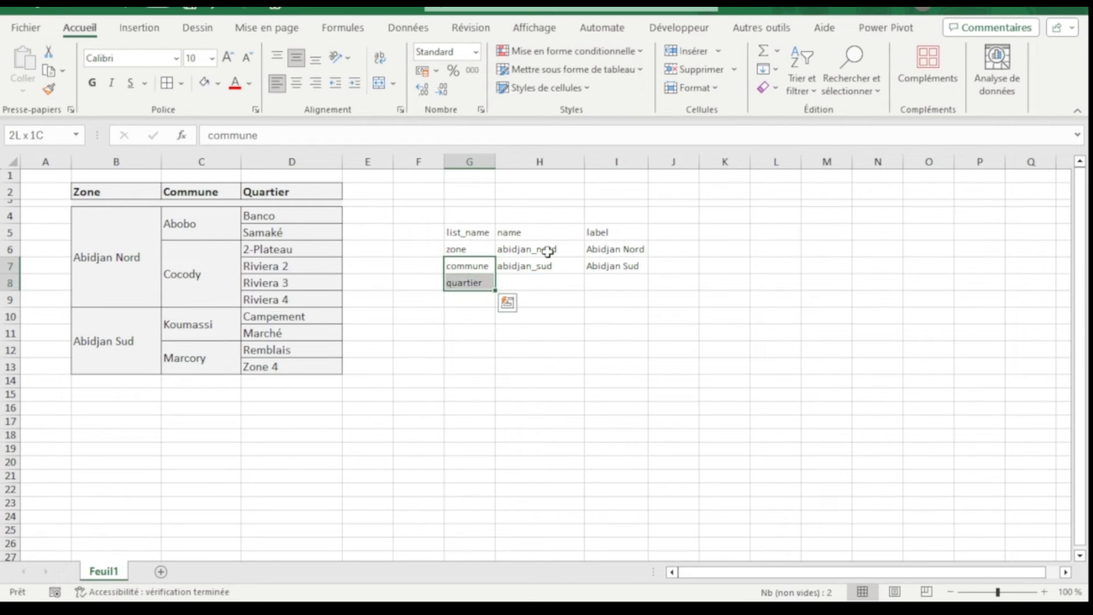
key("ctrl+c")
key("Down")
key("Return")
key("Up")
key("Up")
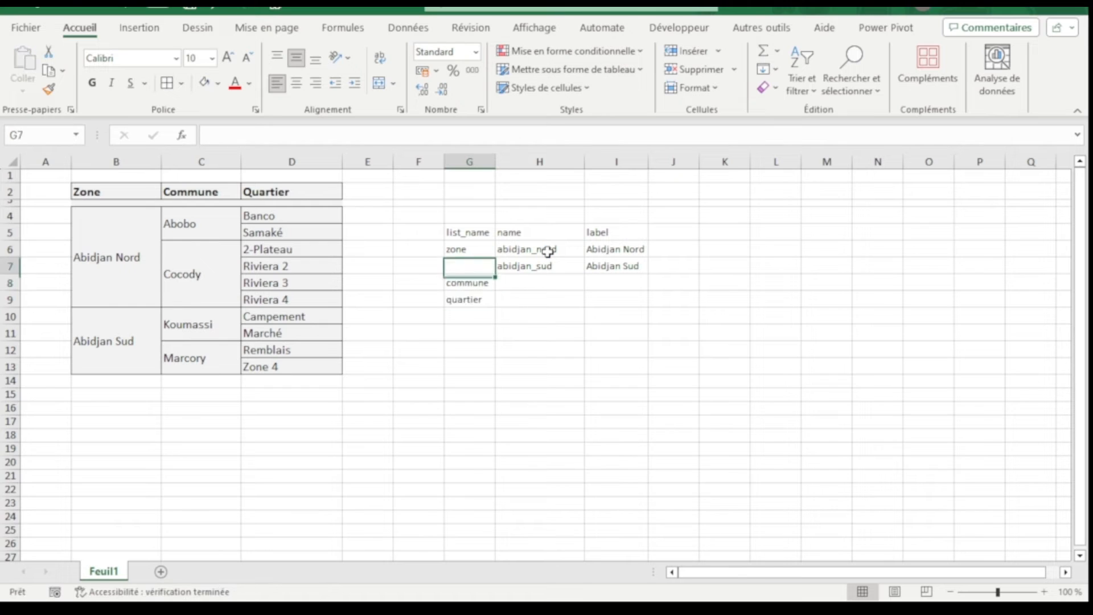
Enter zone in cell G7 as the list_name of the abidjan_sud row
key("Down")
type("zone")
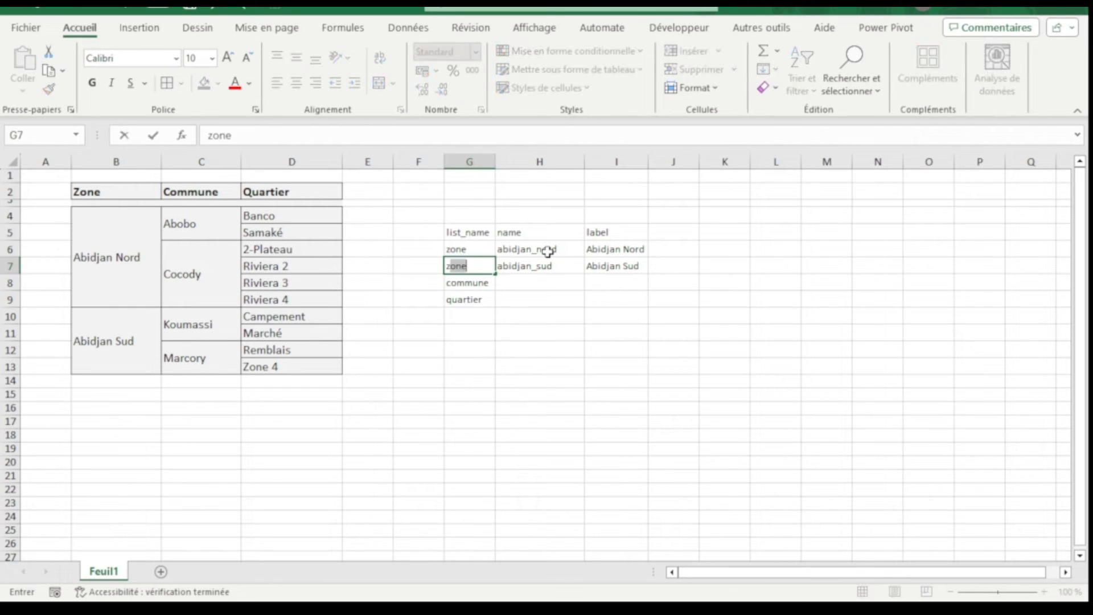
key("Return")
key("Up")
key("Up")
key("Right")
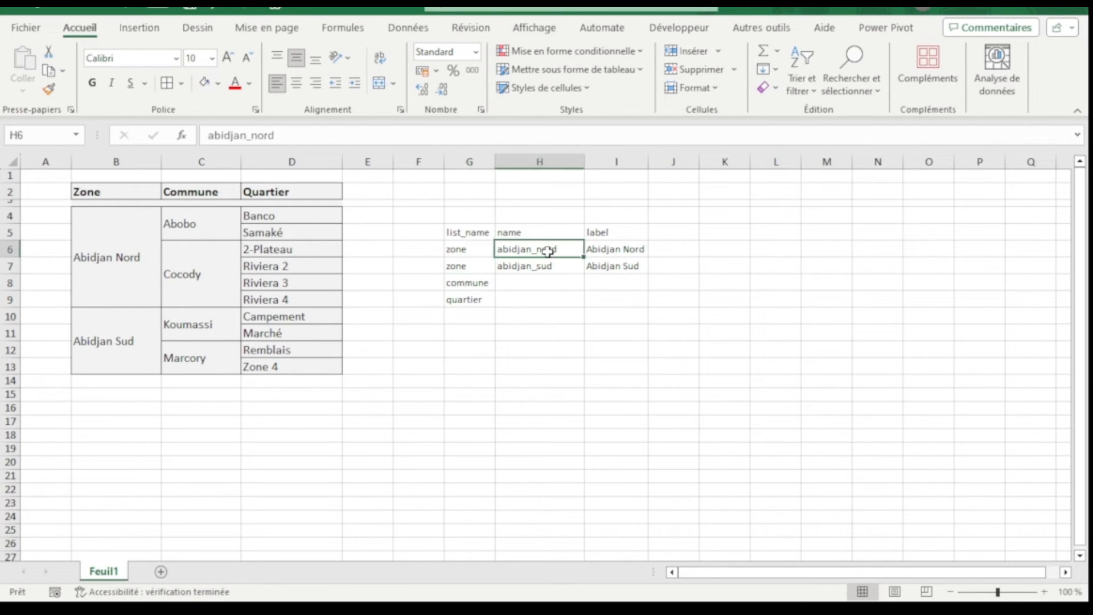
key("Down")
key("Up")
key("Down")
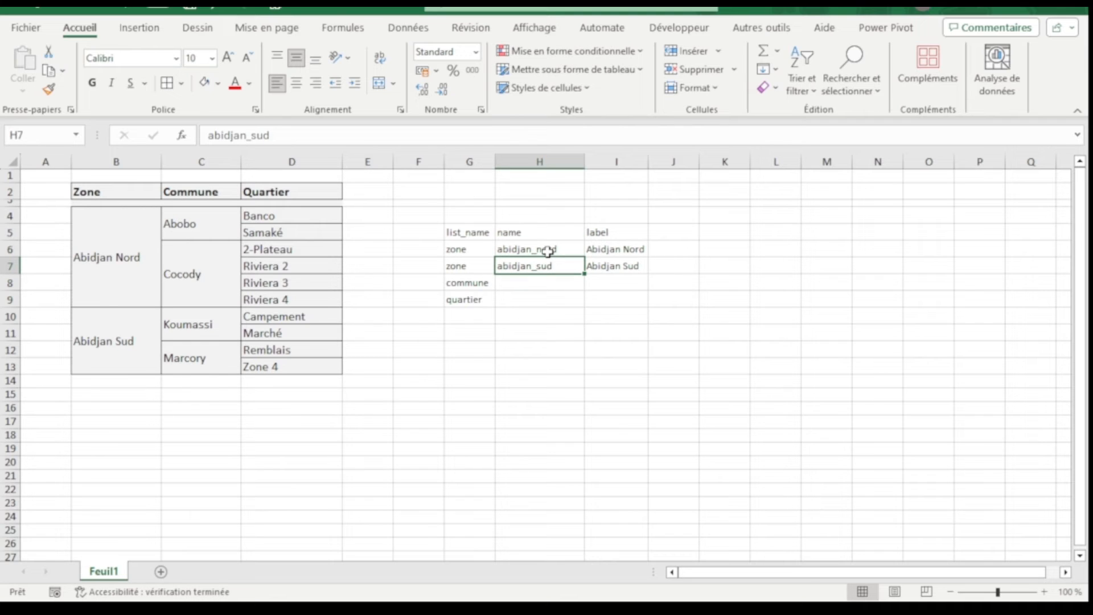
key("Left")
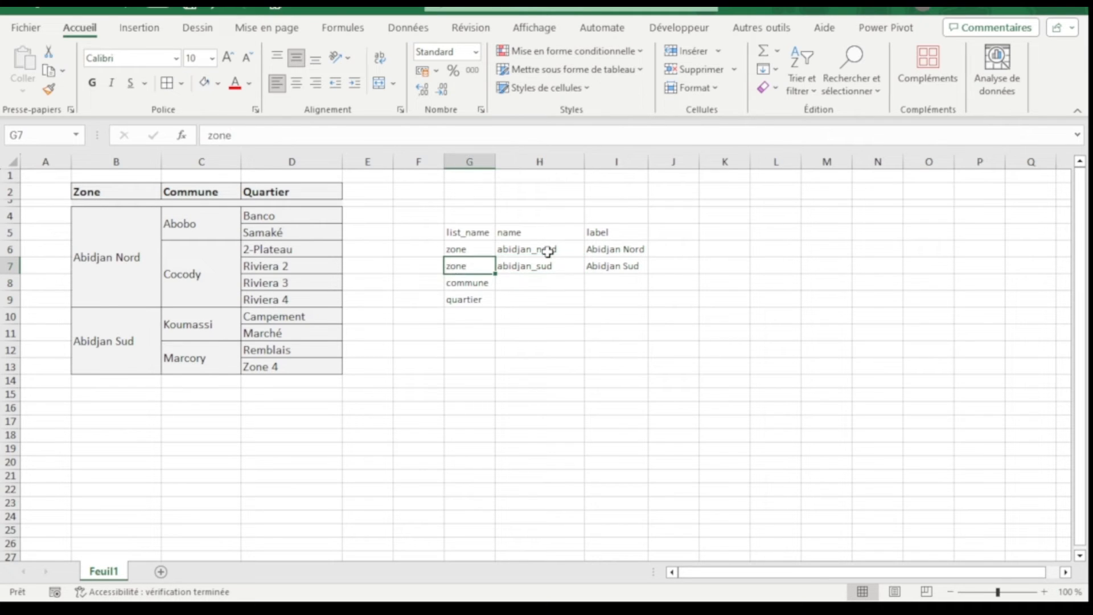
key("Left")
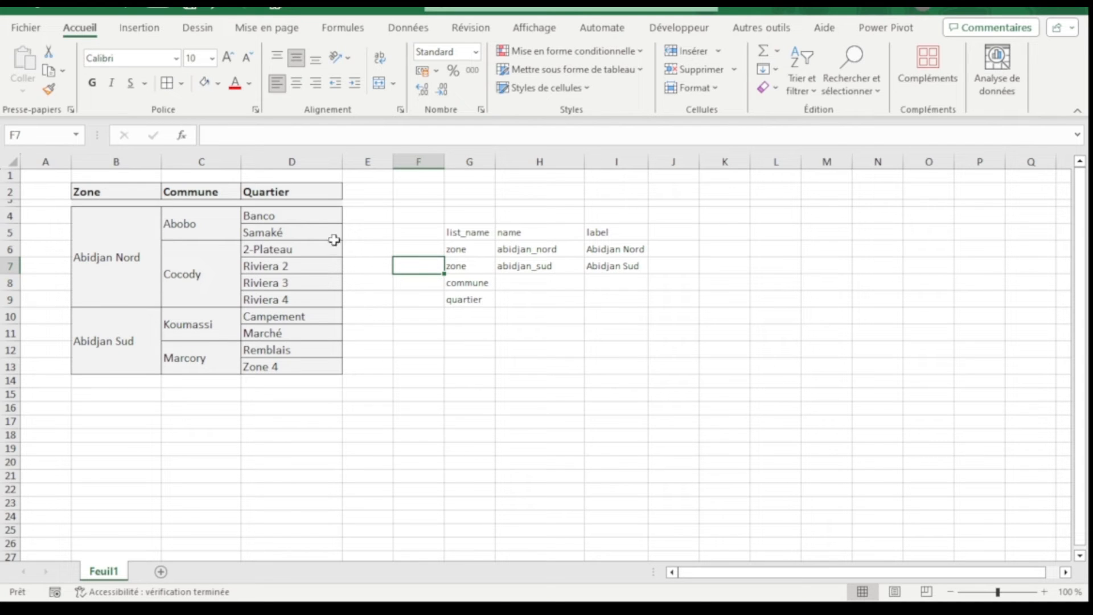
Copy the communes Abobo to Marcory from the location table and paste them as values from cell I8 downward
left_click(544, 281)
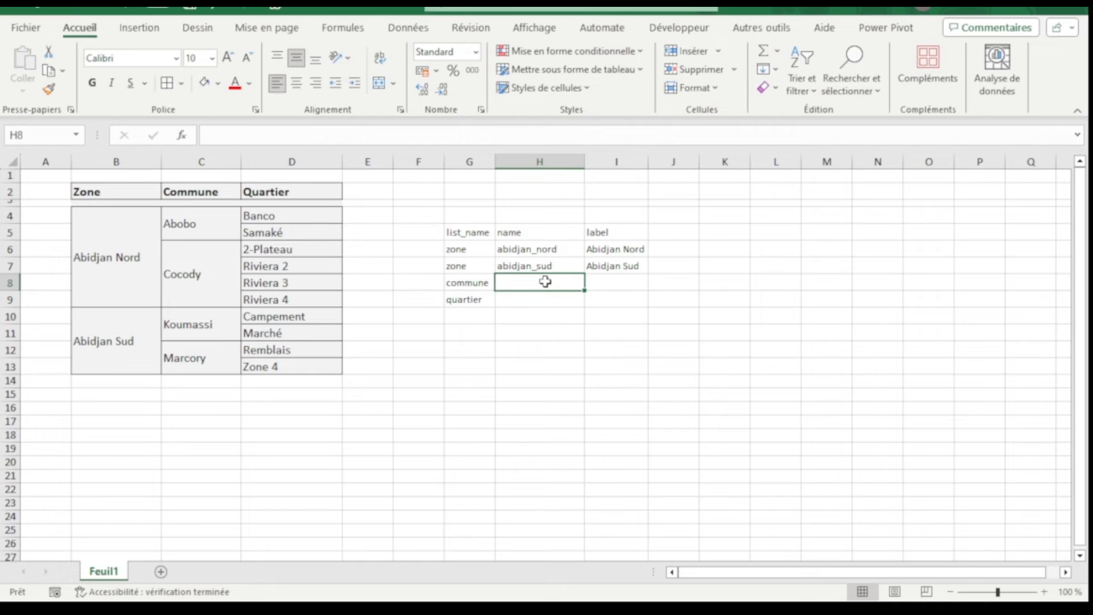
left_click_drag(217, 223, 215, 357)
key("ctrl+c")
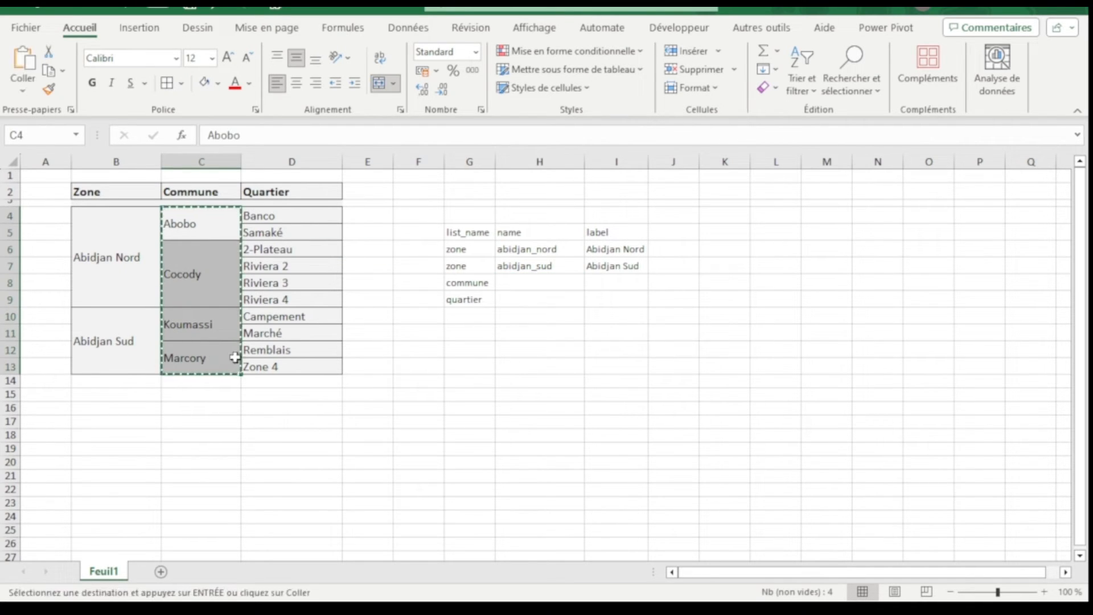
left_click(611, 281)
right_click(612, 281)
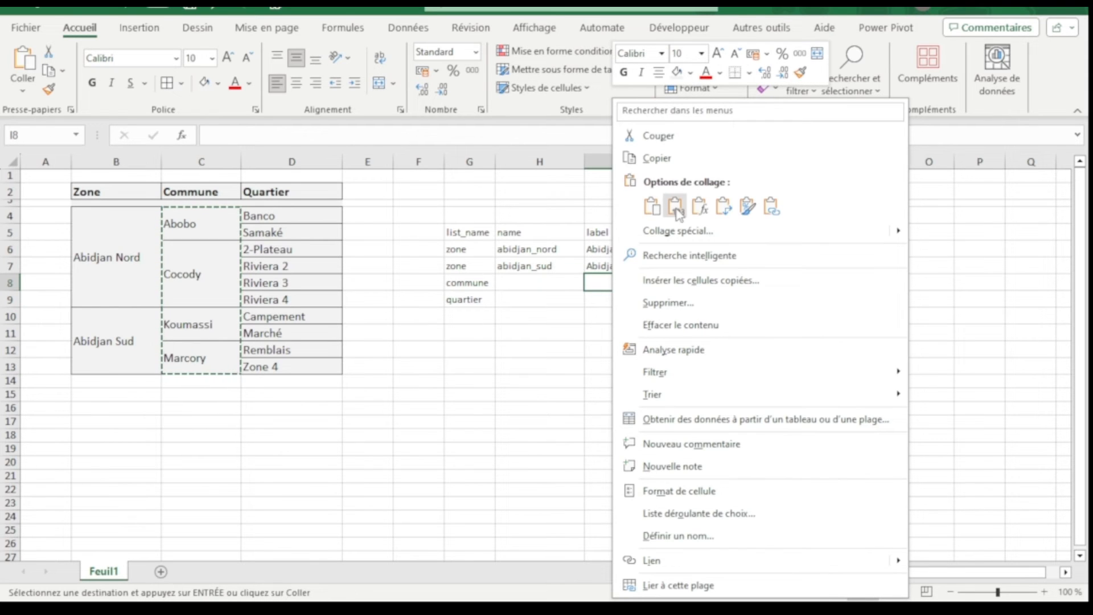
left_click(673, 208)
Move the pasted block from Cocody to Marcory up one row so that Cocody sits in cell I9
left_click(620, 314)
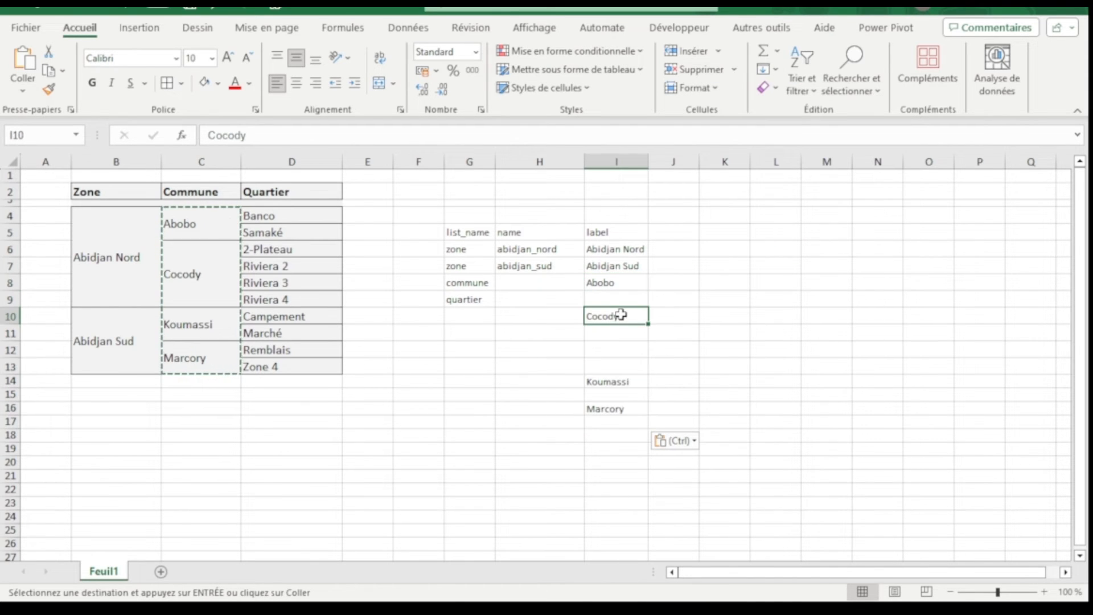
key("shift+Down")
key("shift+Down")
key("shift+Down")
key("shift+Down")
key("shift+Down")
key("shift+Down")
key("ctrl+x")
key("Up")
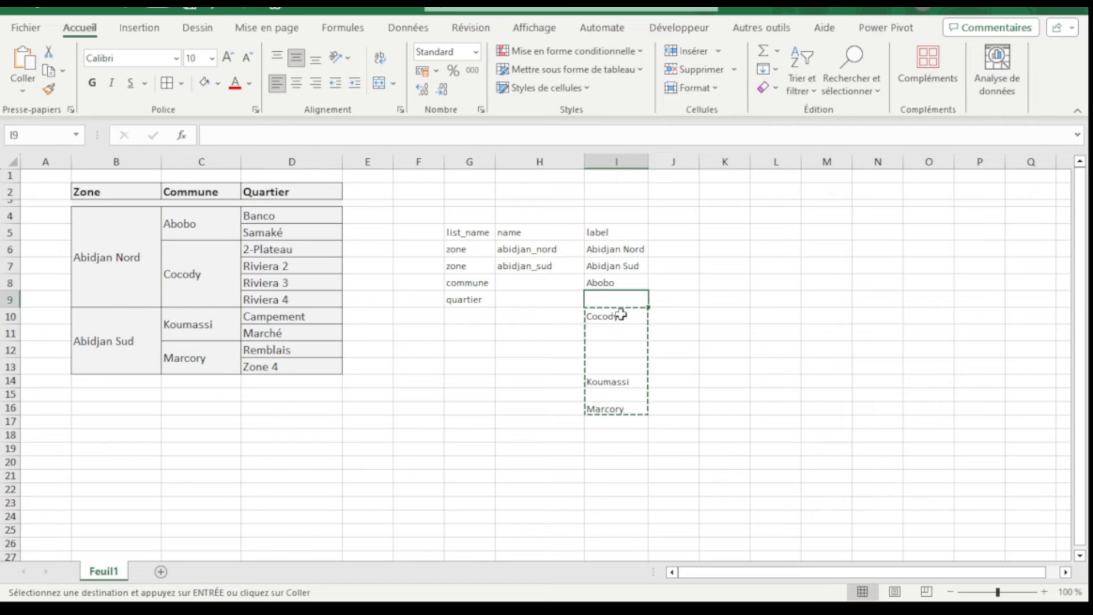
key("ctrl+v")
Move the Koumassi label up to cell I10, directly below Cocody
key("Down")
key("Down")
key("Down")
key("Down")
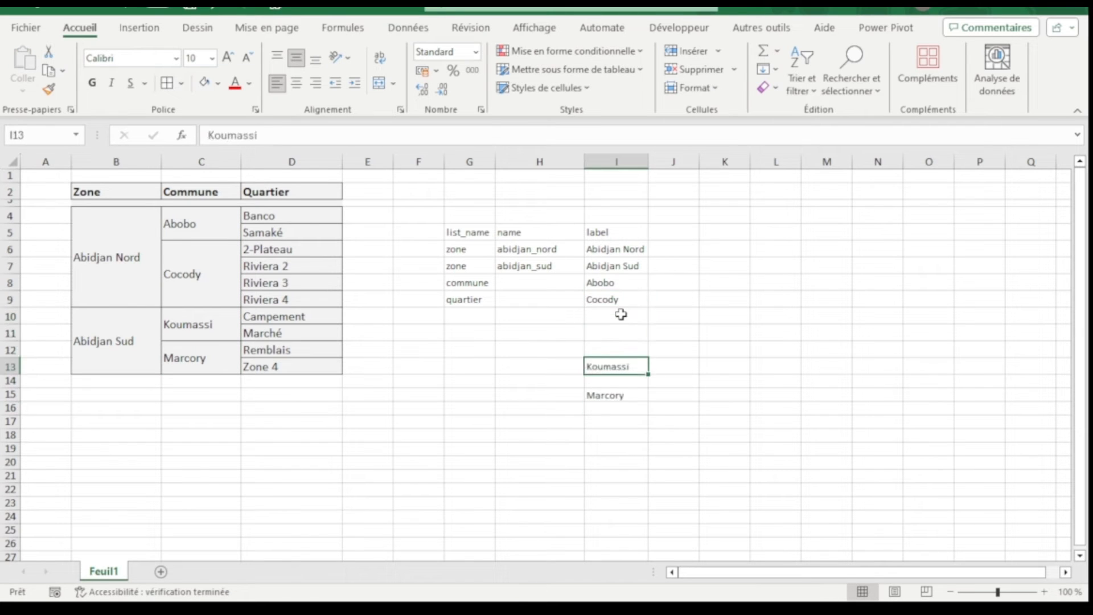
key("ctrl+x")
key("Up")
key("Up")
key("Up")
key("ctrl+v")
Move the Marcory label up to cell I11, directly below Koumassi
key("Down")
key("Down")
key("Down")
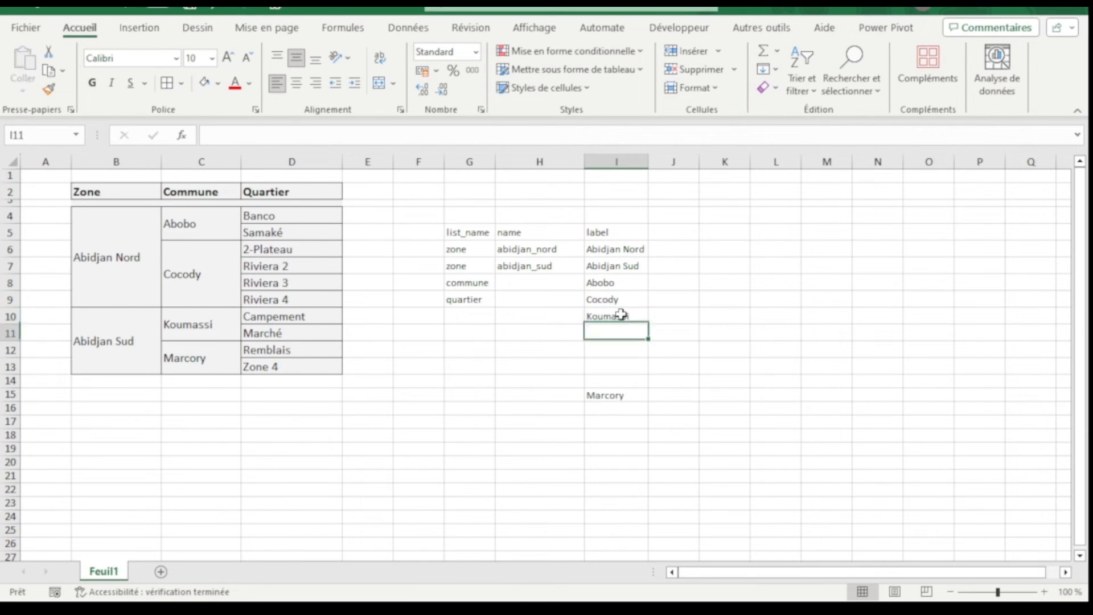
key("Down")
key("Down")
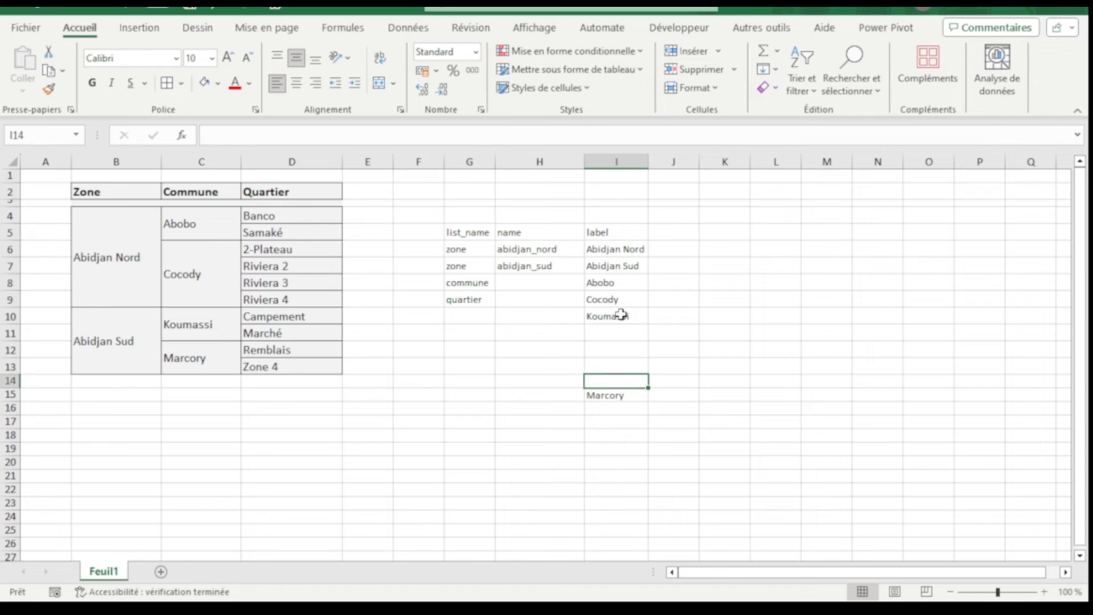
key("ctrl+x")
key("Up")
key("Up")
key("Up")
key("Up")
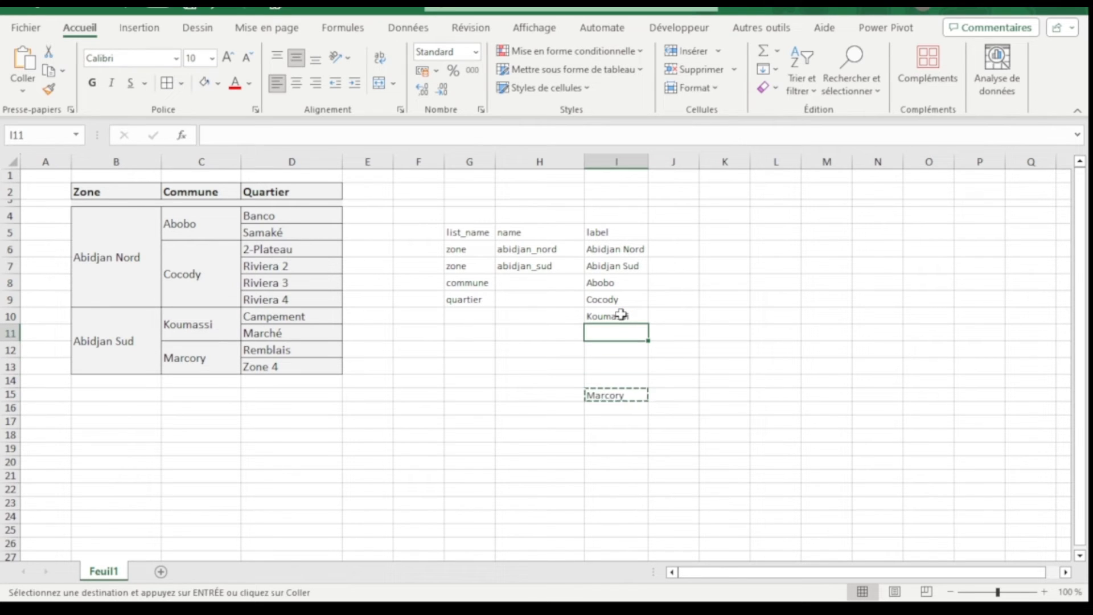
key("ctrl+v")
Enter the commune names abobo and cocody in H8 and H9, accepting the suggested flash fill for koumassi and marcory
key("Up")
key("Up")
key("Up")
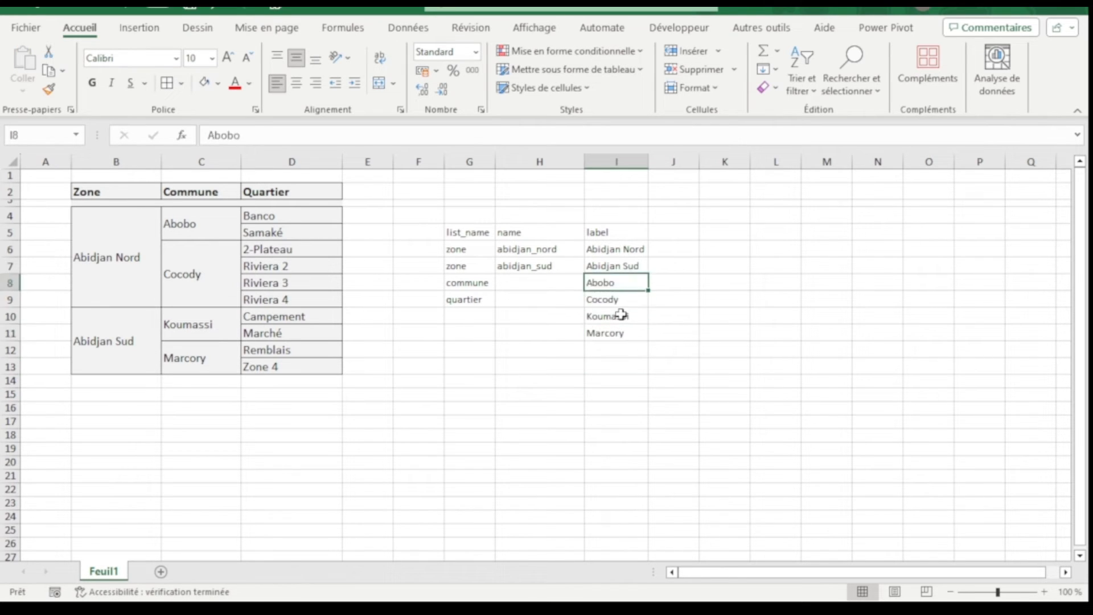
key("Left")
type("abo")
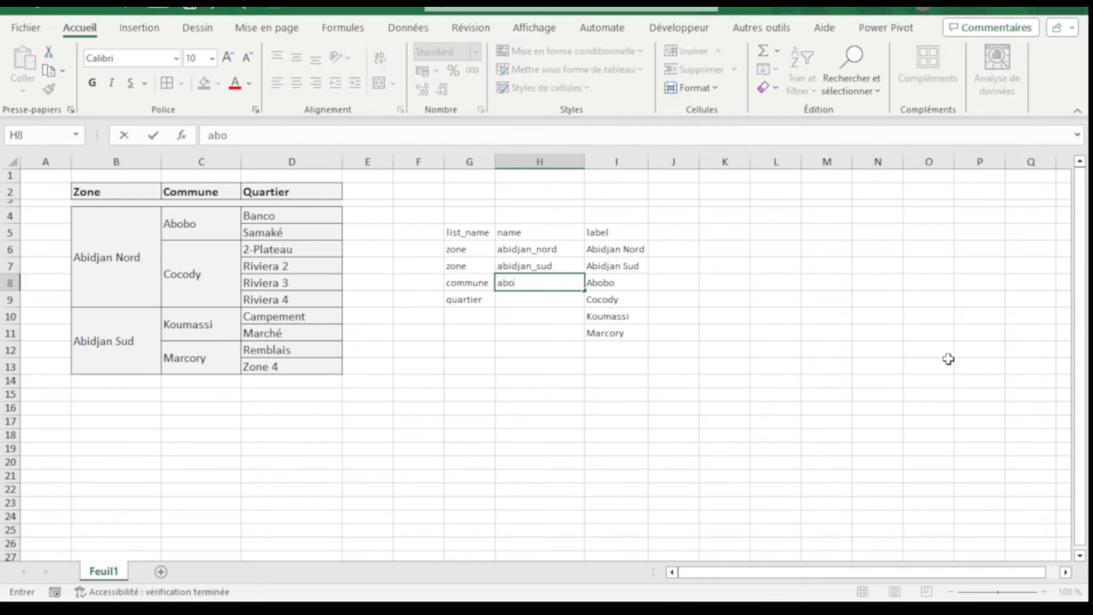
type("bo")
key("Return")
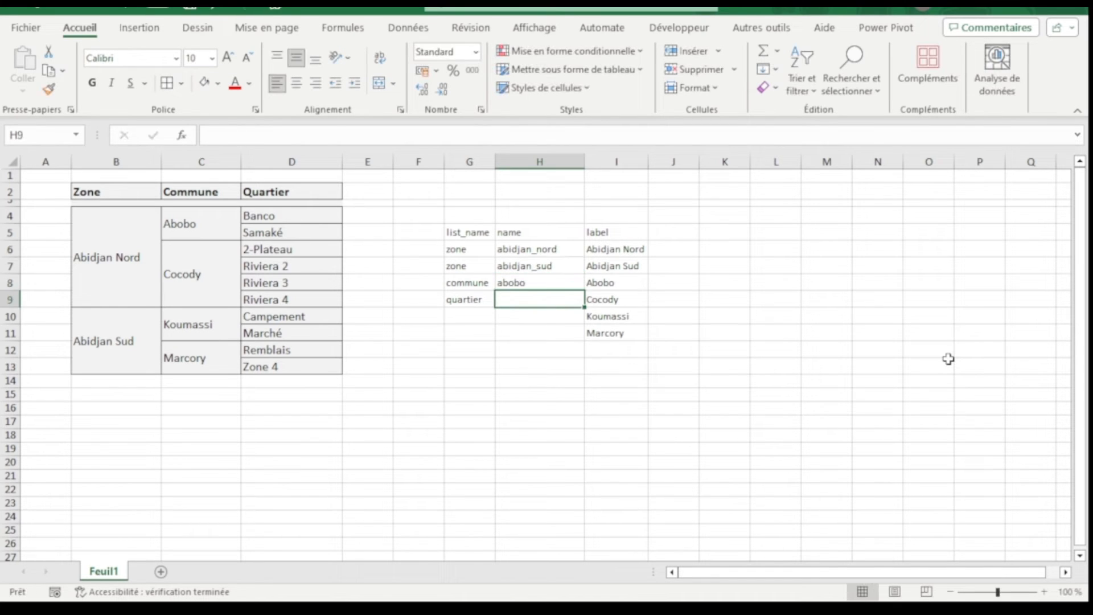
type("cocody")
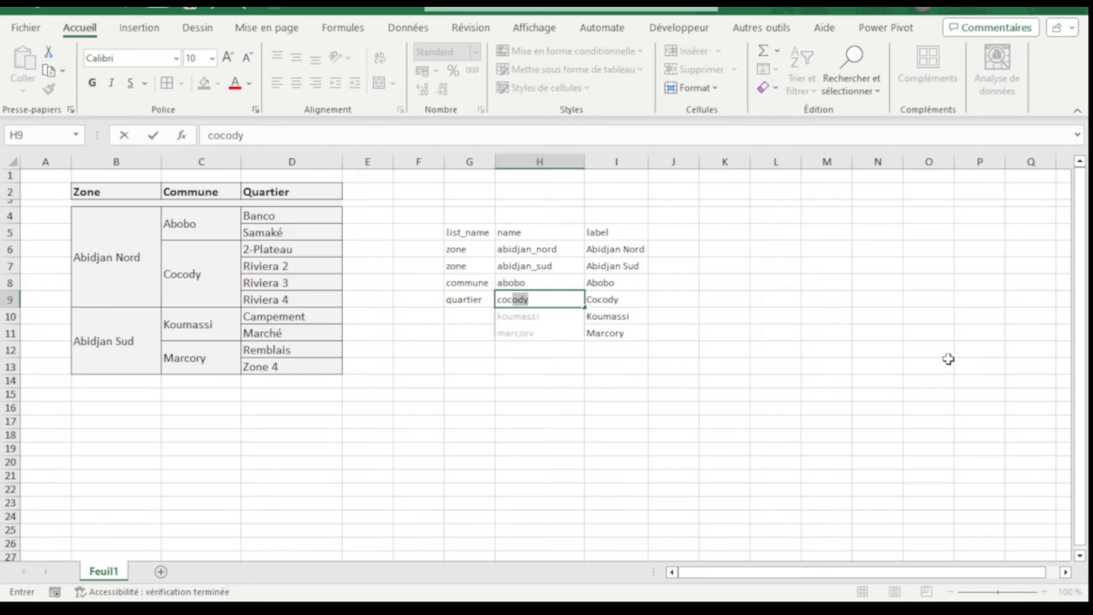
key("Return")
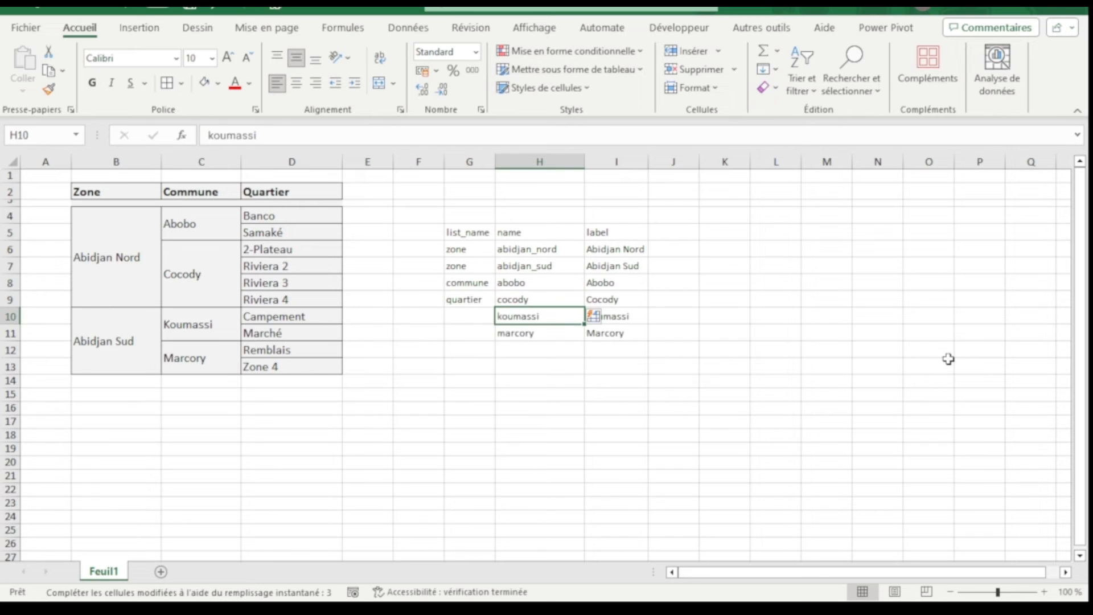
Move the quartier entry of the list_name column down to cell G12, below the commune rows
key("Down")
key("Up")
key("Up")
key("Left")
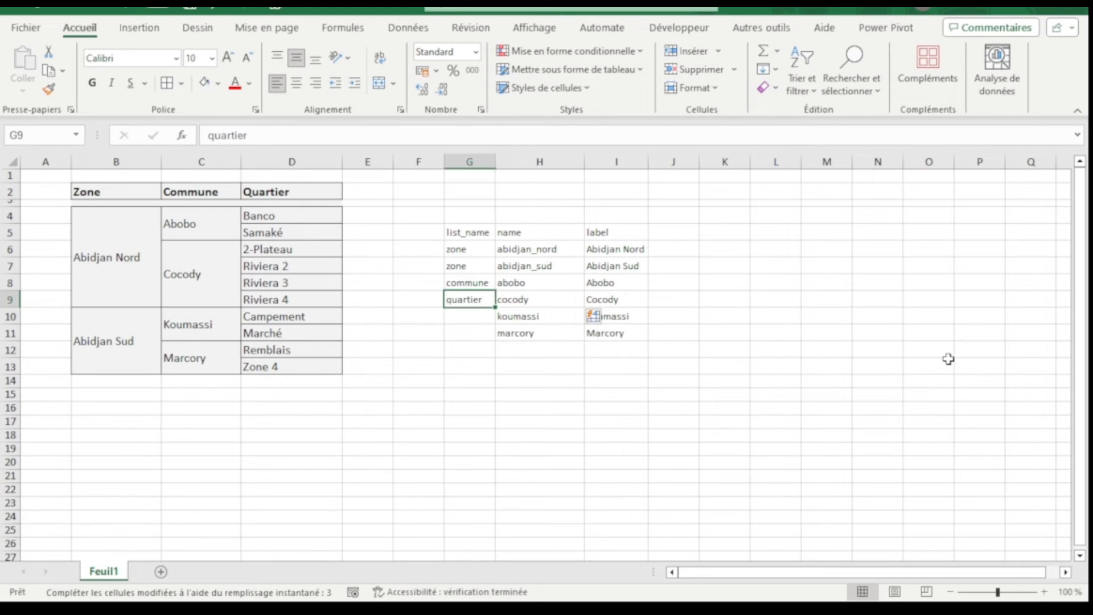
key("ctrl+x")
key("Down")
key("Down")
key("Down")
key("ctrl+v")
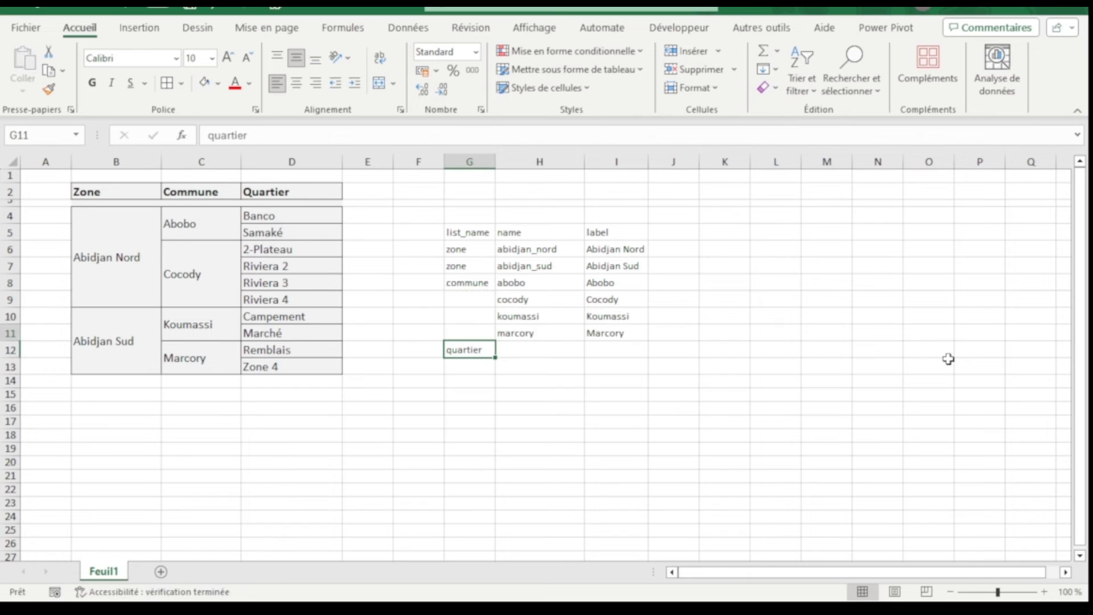
Fill commune down the list_name column from cell G8 to G11
key("Up")
key("Up")
key("Up")
key("Up")
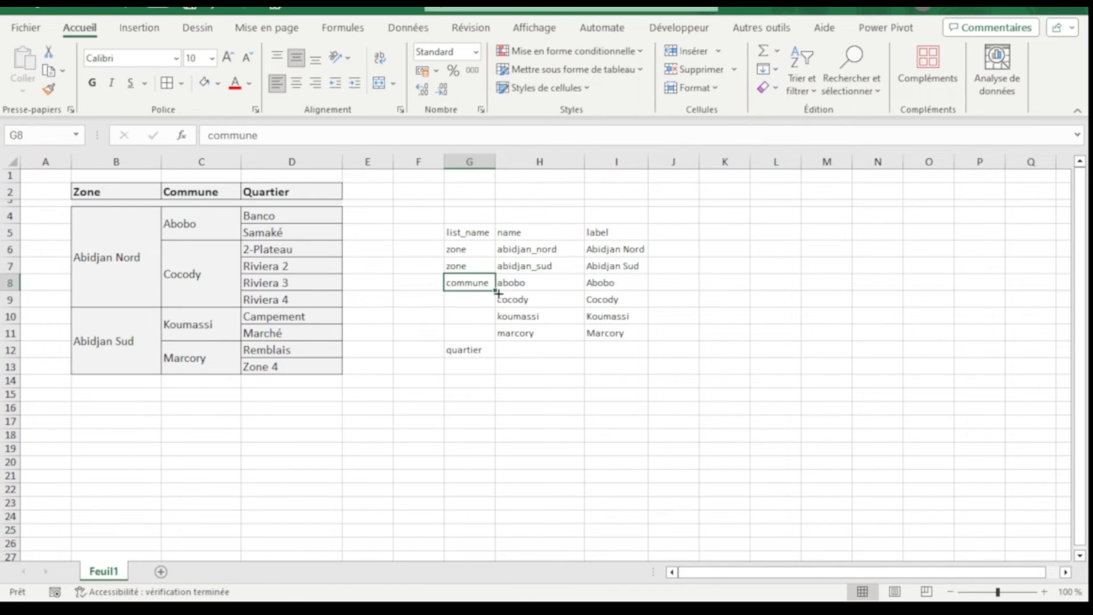
left_click_drag(497, 292, 495, 341)
Copy the quartiers Banco to Zone 4 from the location table and paste them as values from cell I12 downward
left_click(478, 352)
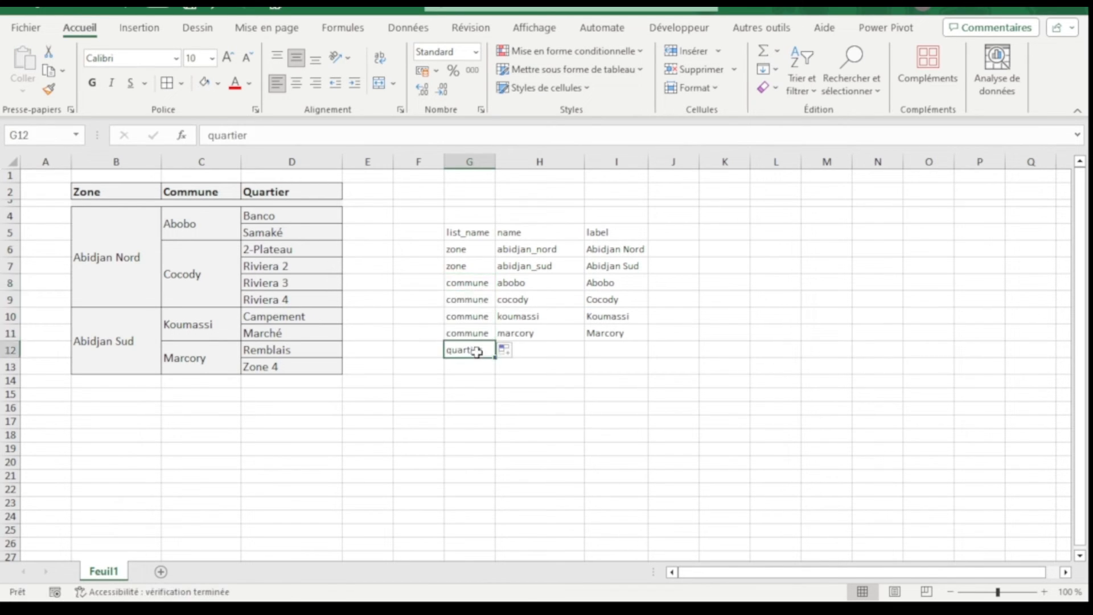
left_click(552, 348)
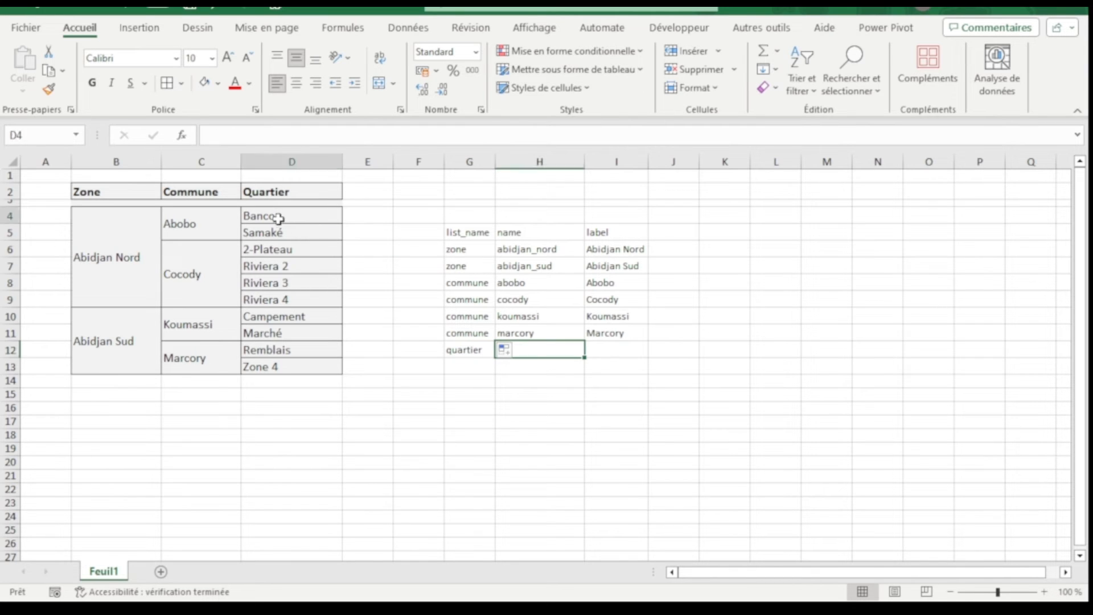
left_click_drag(276, 220, 294, 378)
key("ctrl+c")
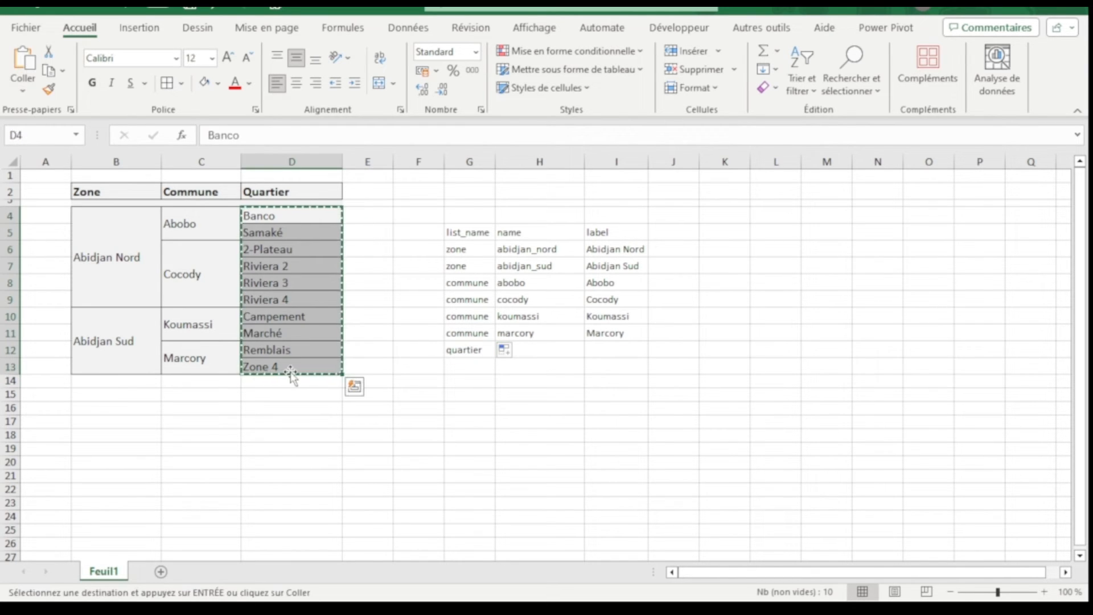
left_click(600, 349)
right_click(599, 349)
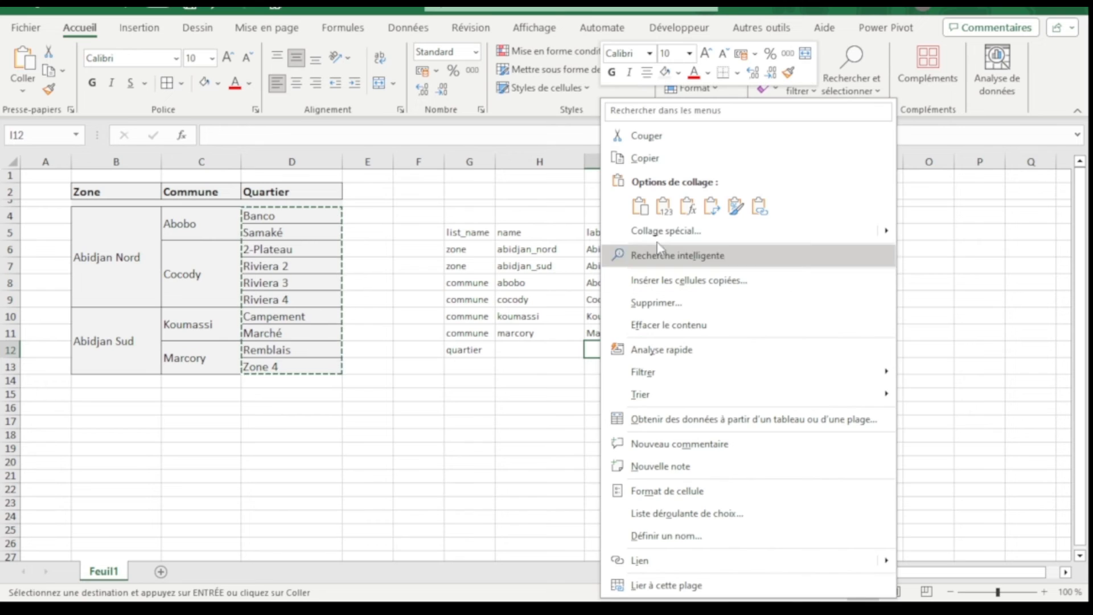
left_click(663, 210)
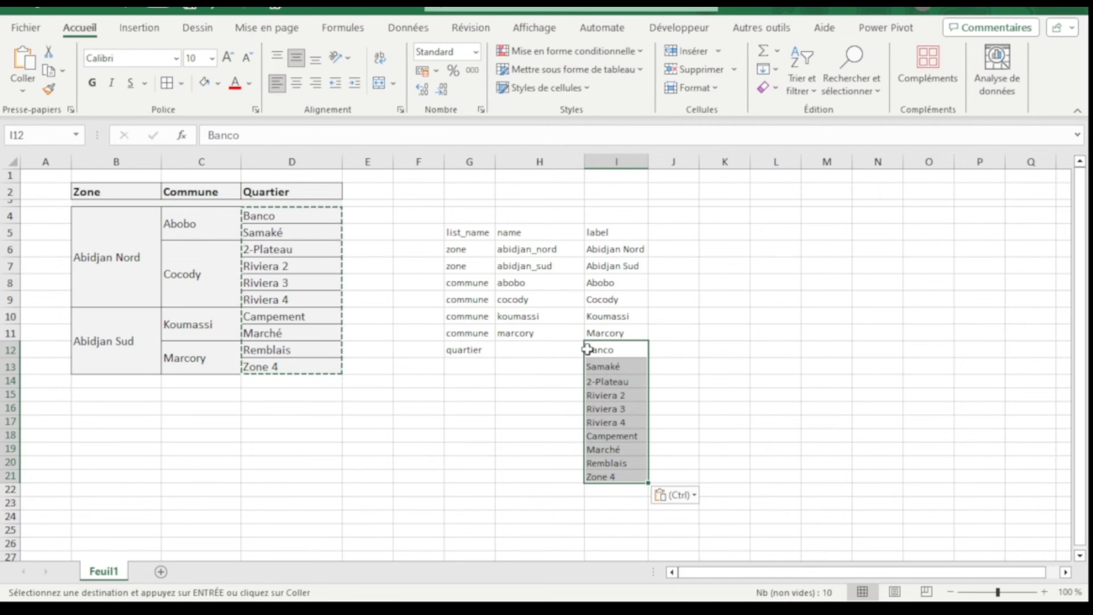
Fill quartier down the list_name column from cell G12 to G21, clearing the surplus entry in G22
left_click(493, 355)
left_click_drag(494, 356, 494, 493)
left_click(487, 492)
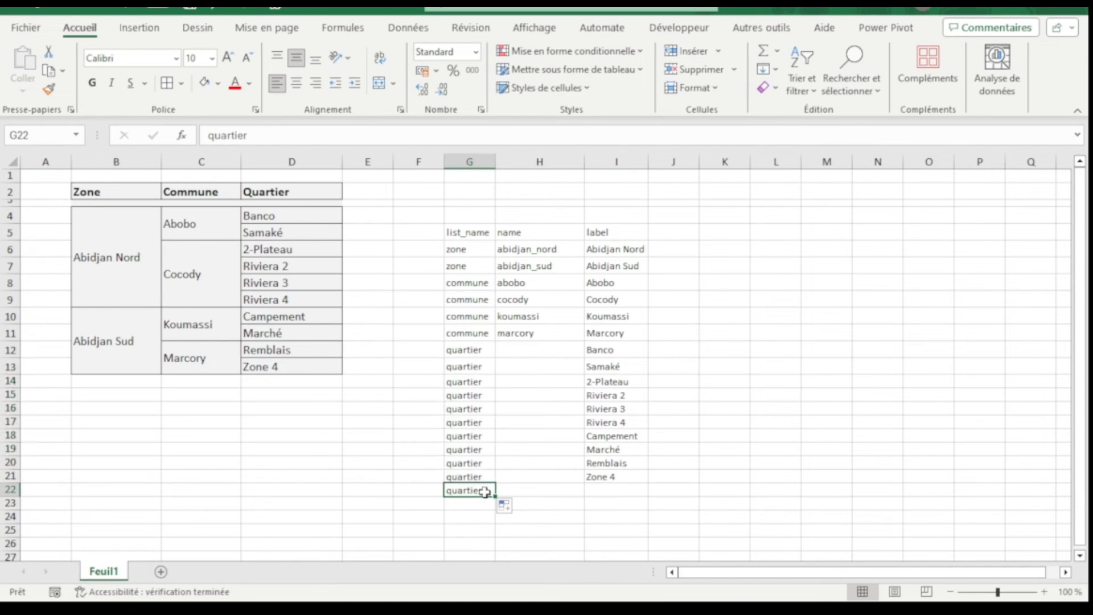
key("Delete")
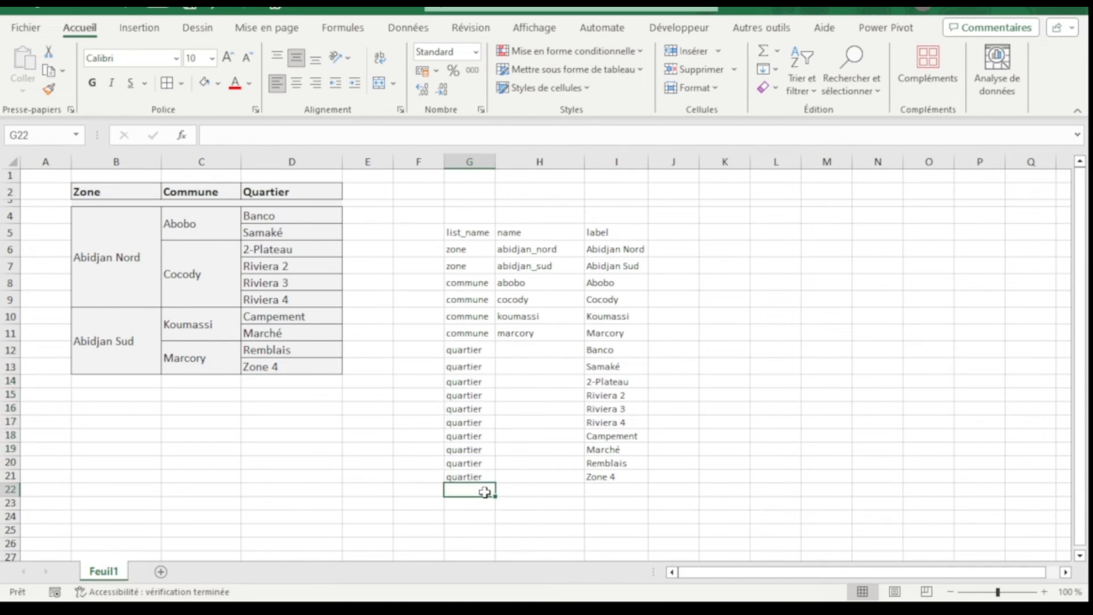
Enter =MINUSCULE(I12) in cell H12 and fill the formula down the name column to H21
left_click(522, 350)
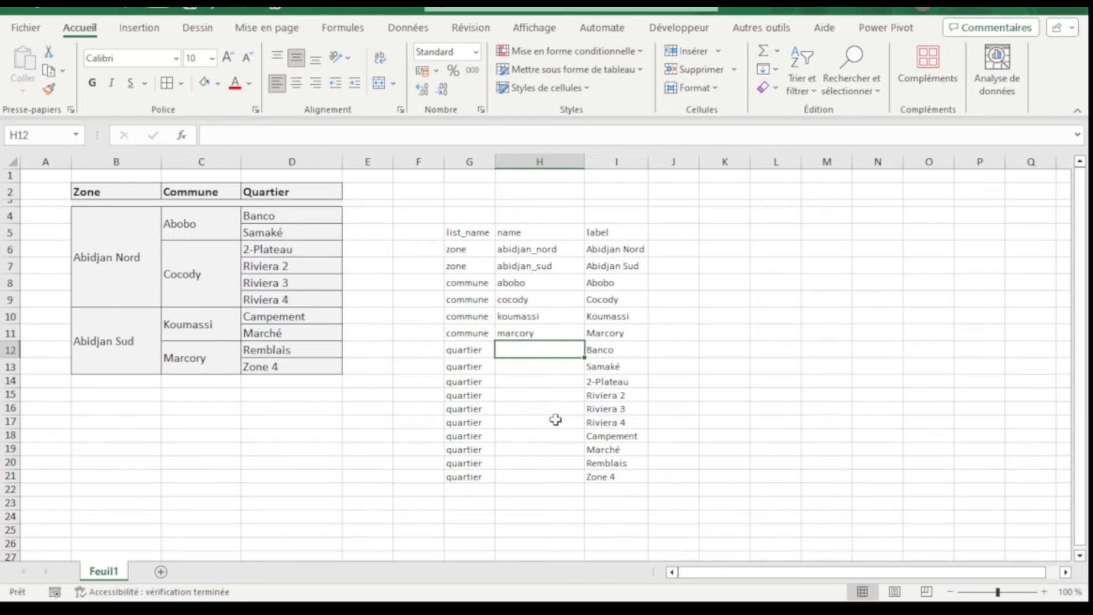
type("=")
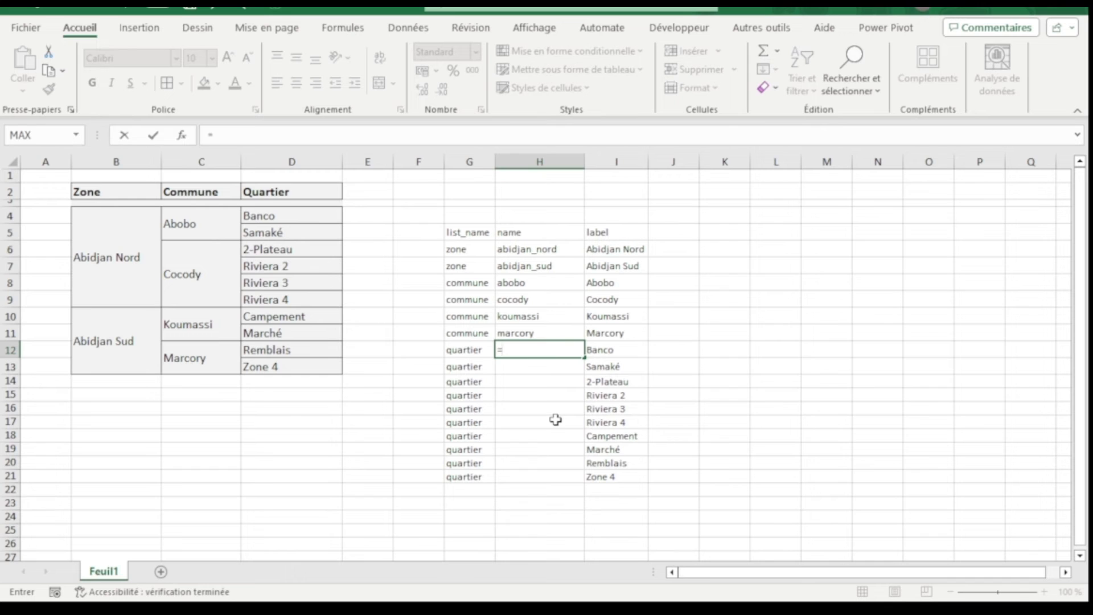
type("min")
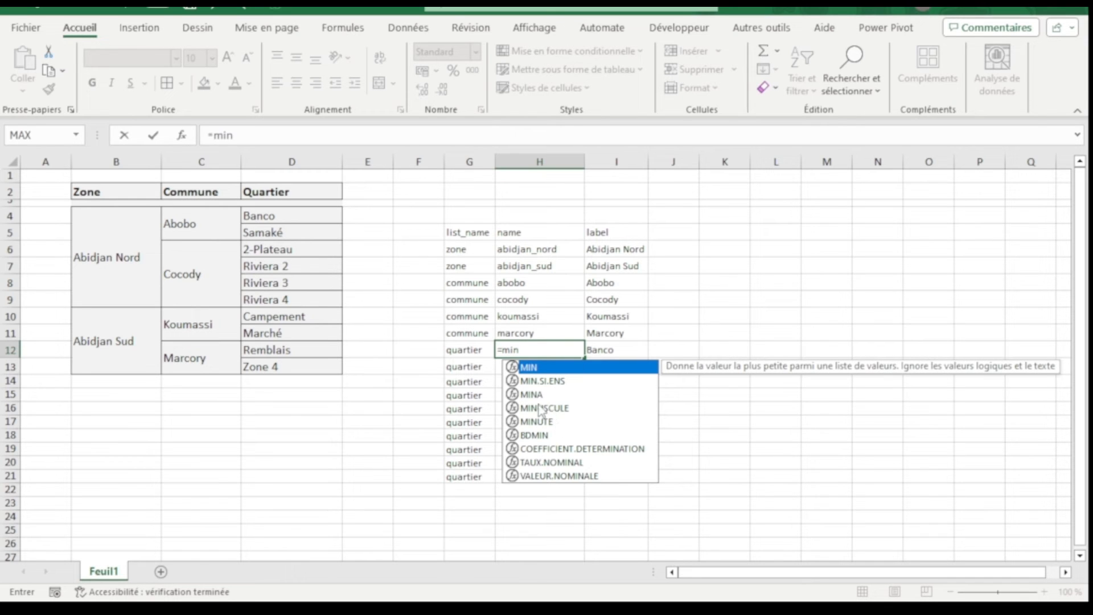
double_click(547, 408)
left_click(606, 353)
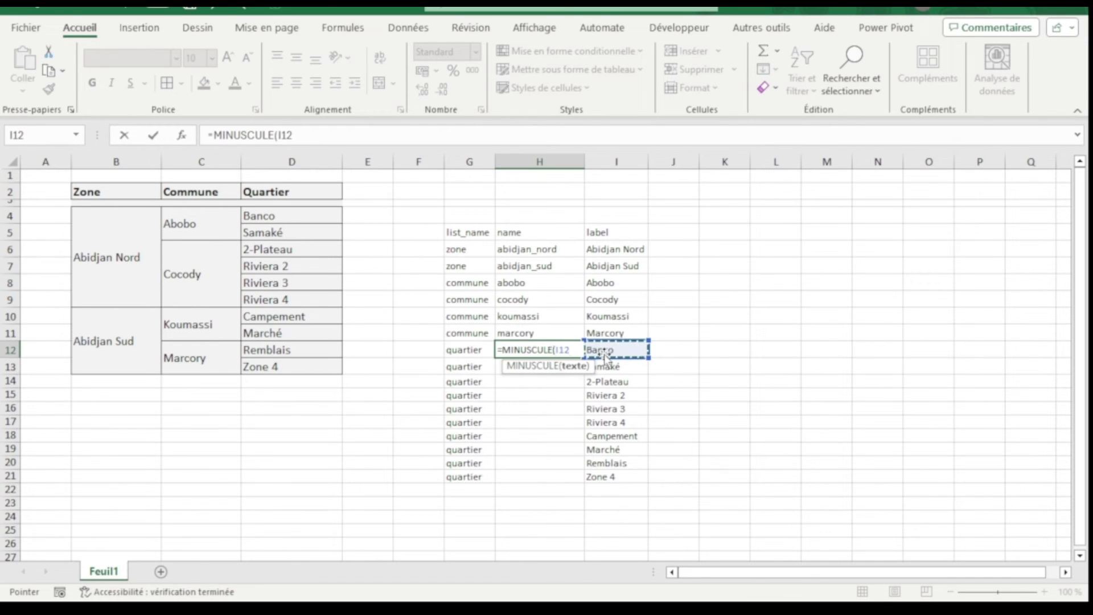
key("ctrl+Return")
left_click_drag(584, 360, 585, 482)
Replace the lowercase formulas in H12 to H21 with their values
key("ctrl+c")
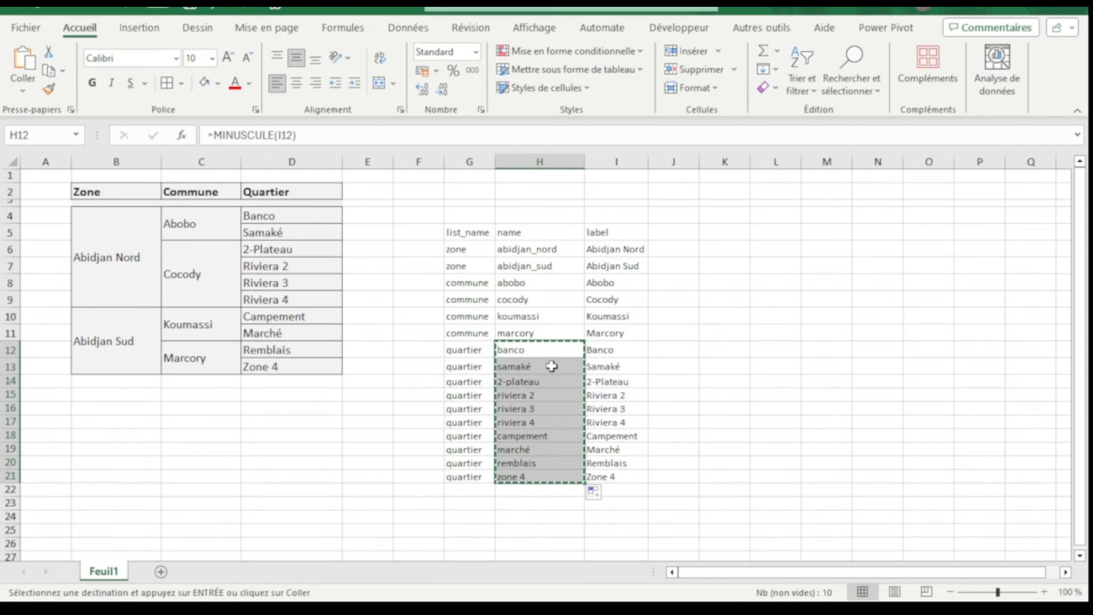
right_click(530, 354)
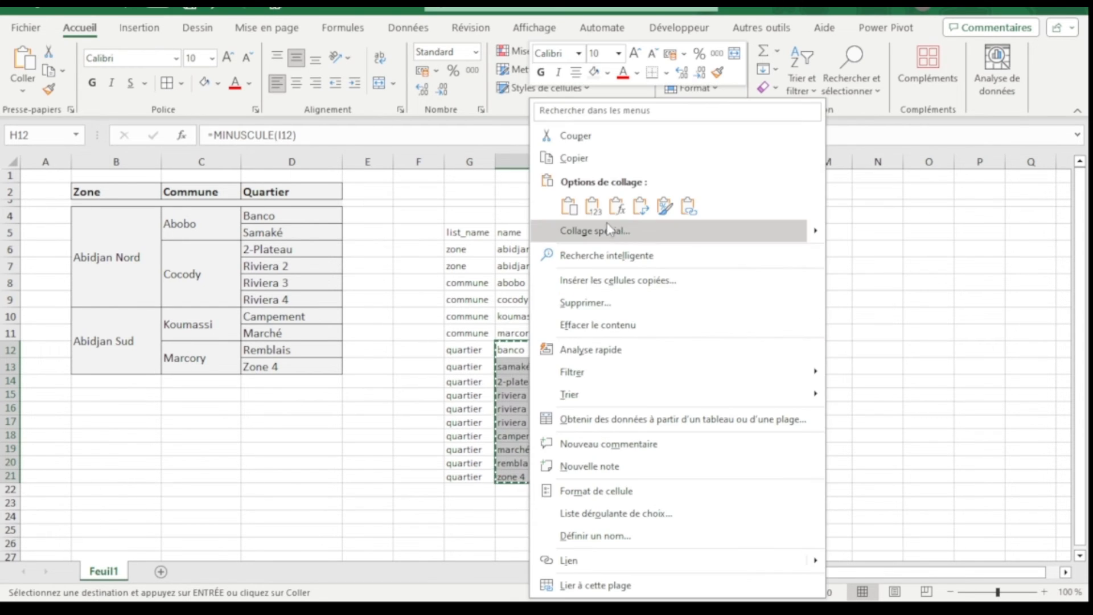
left_click(593, 206)
Correct the quartier names in H13 and H14 to samake and 2_plateau
left_click(530, 367)
double_click(530, 367)
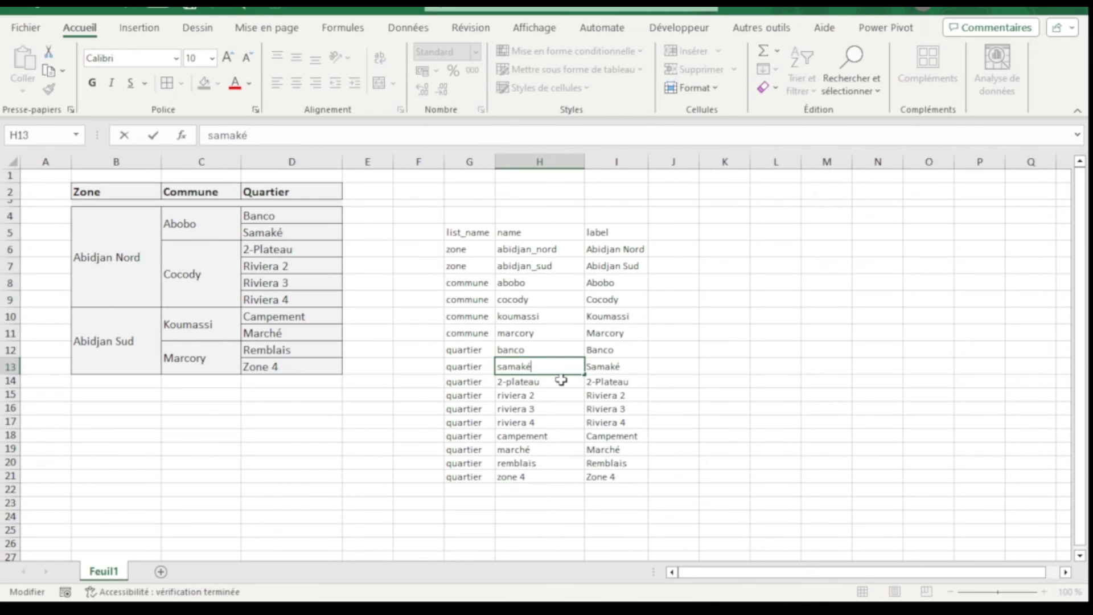
type("e")
key("Return")
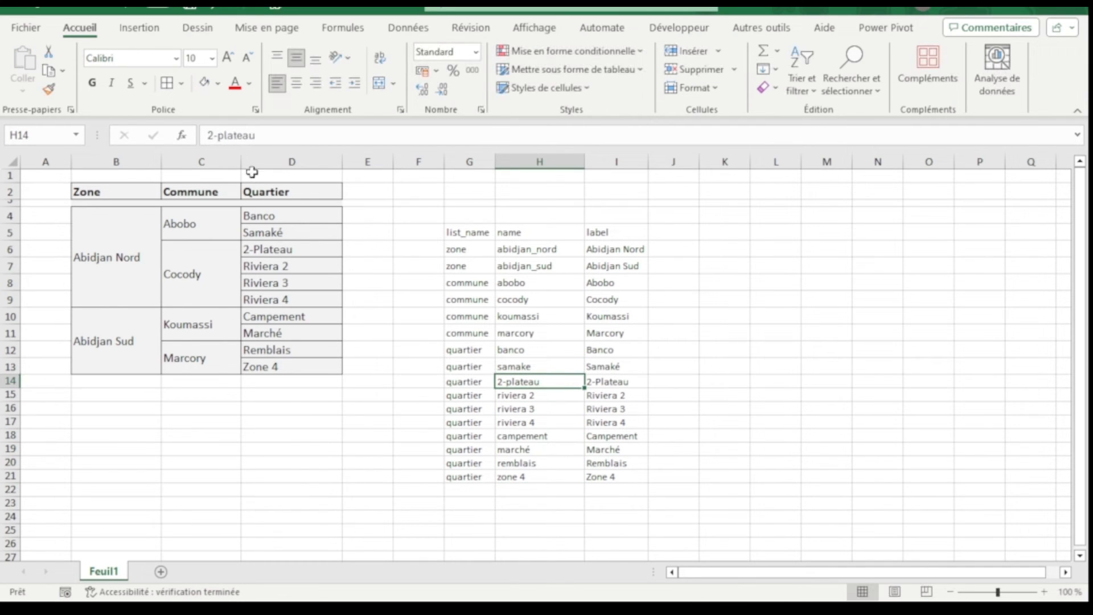
left_click(219, 137)
key("Delete")
type("_")
key("Return")
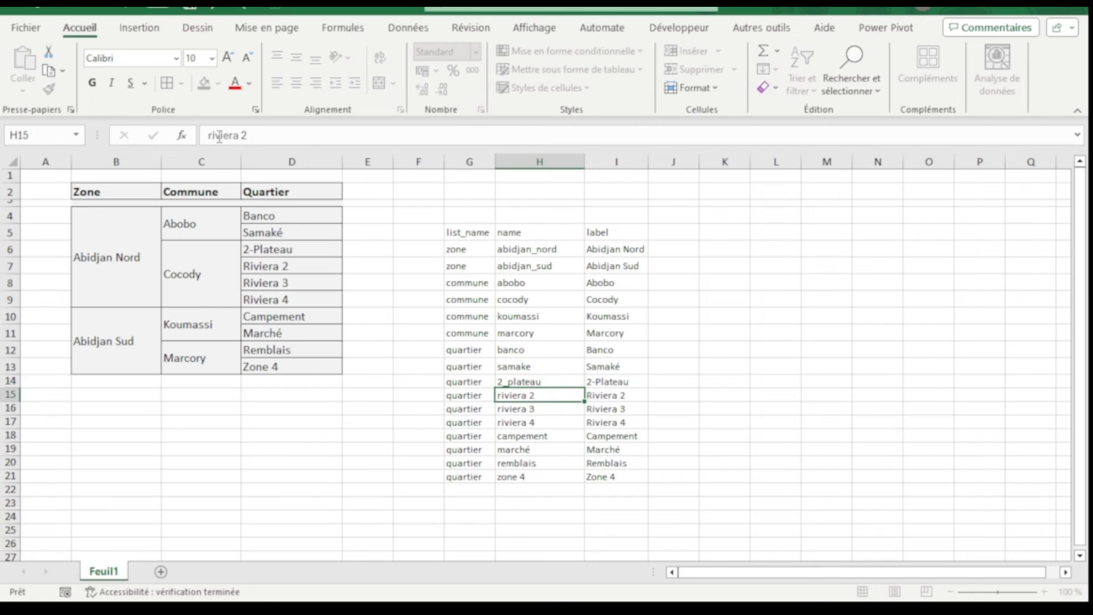
Replace the spaces with underscores in H15 to H17, giving riviera_2, riviera_3 and riviera_4
double_click(244, 136)
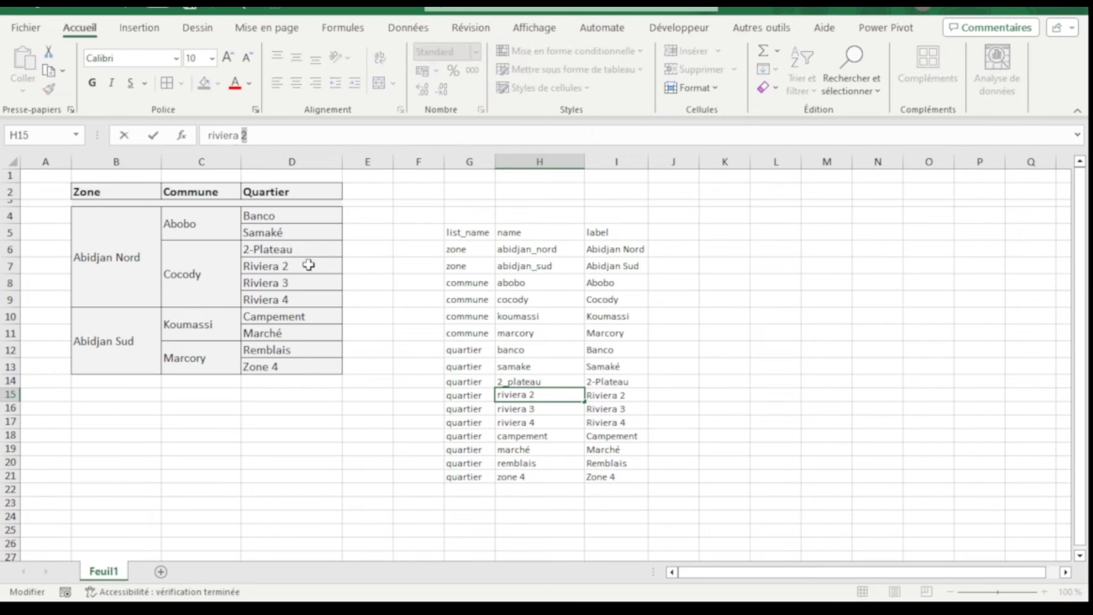
key("Return")
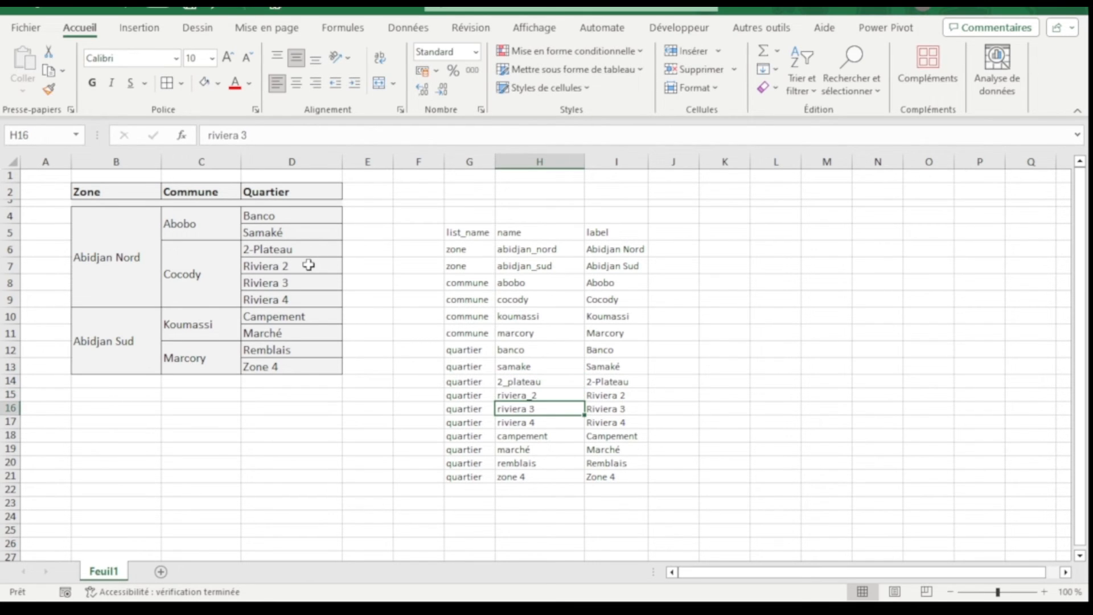
double_click(244, 131)
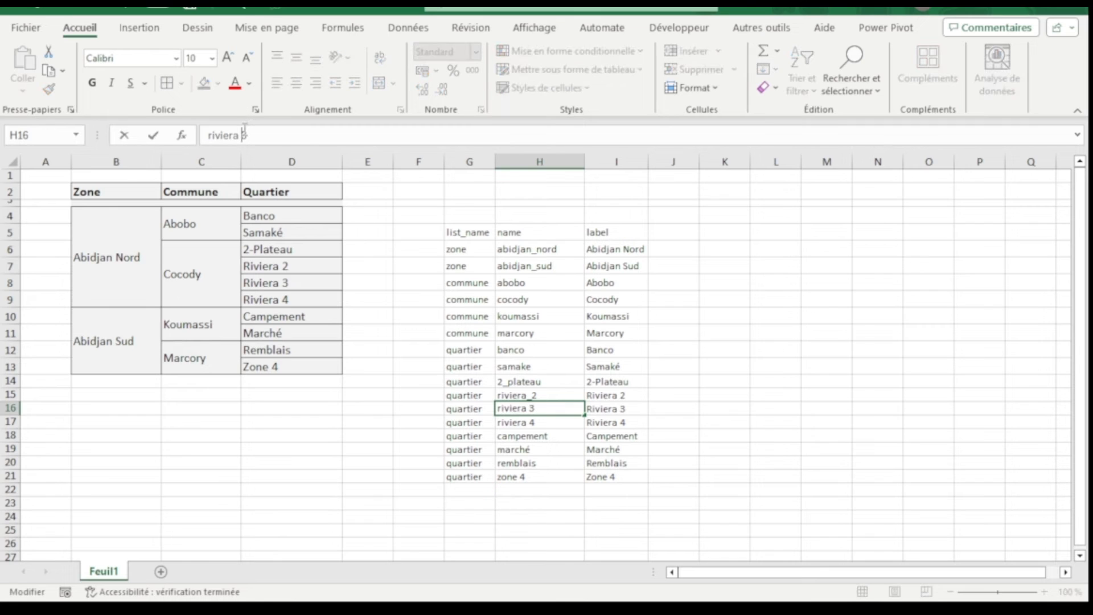
type("_")
key("Return")
double_click(245, 135)
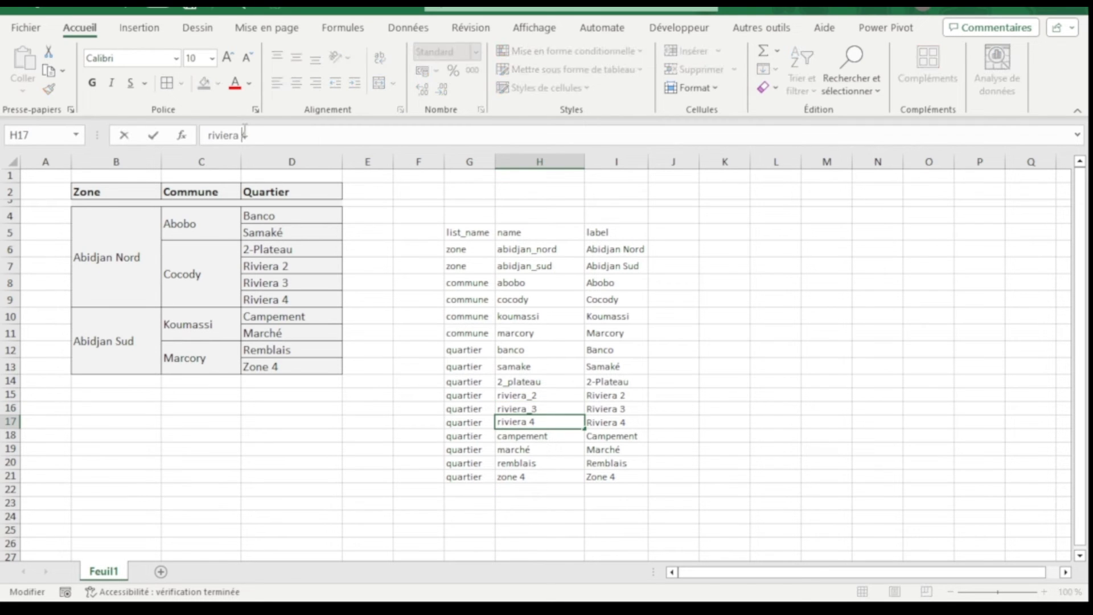
type("_")
key("Return")
key("Return")
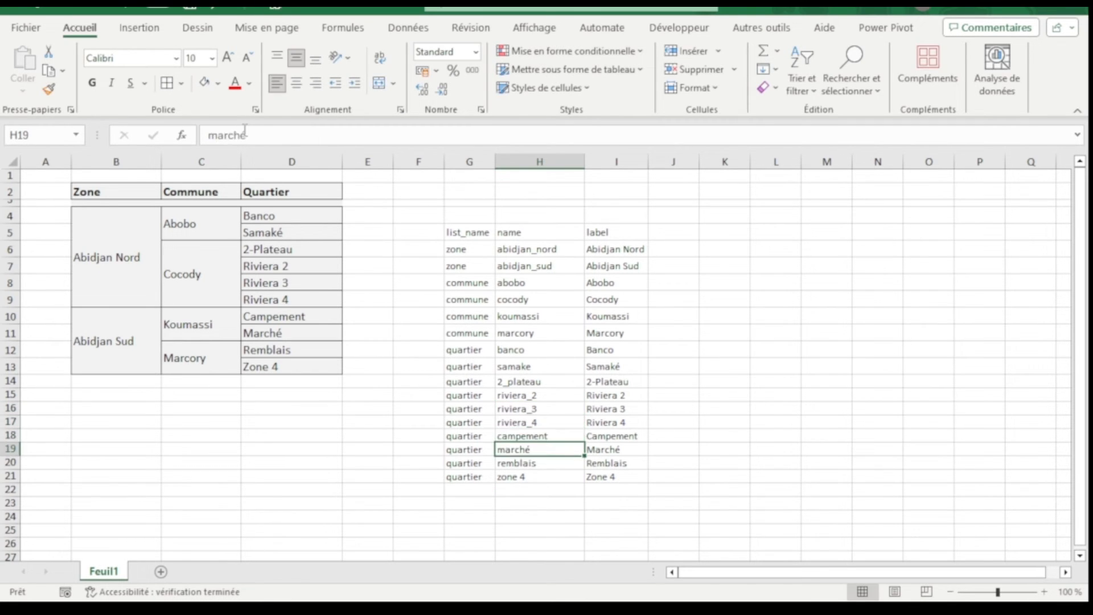
Correct the quartier names in H19 and H21 to marche and zone_4
double_click(245, 132)
key("BackSpace")
type("e")
key("Return")
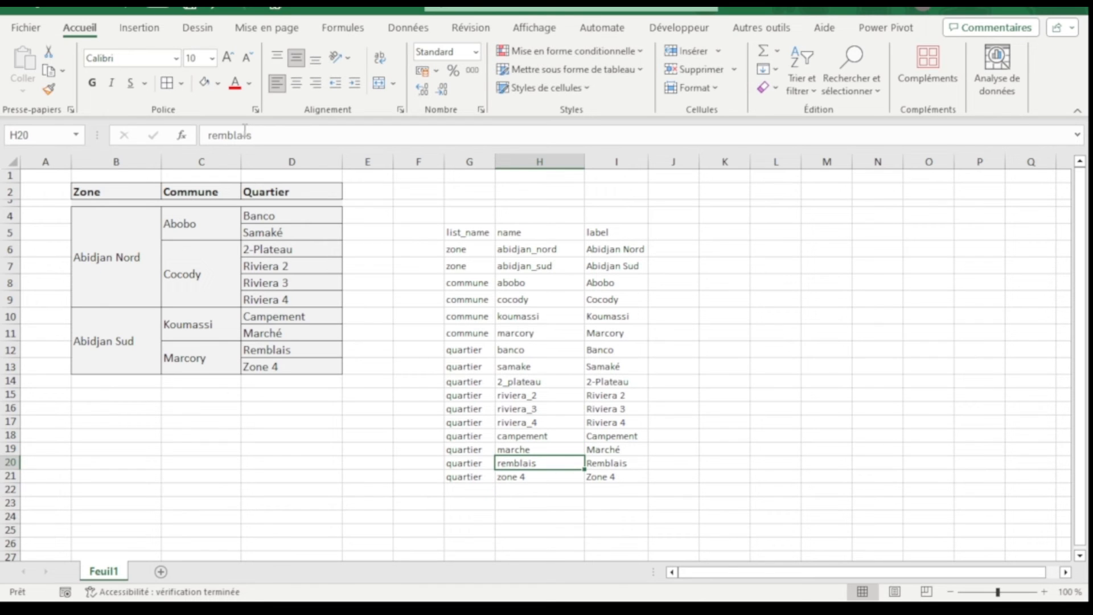
key("Return")
left_click(244, 132)
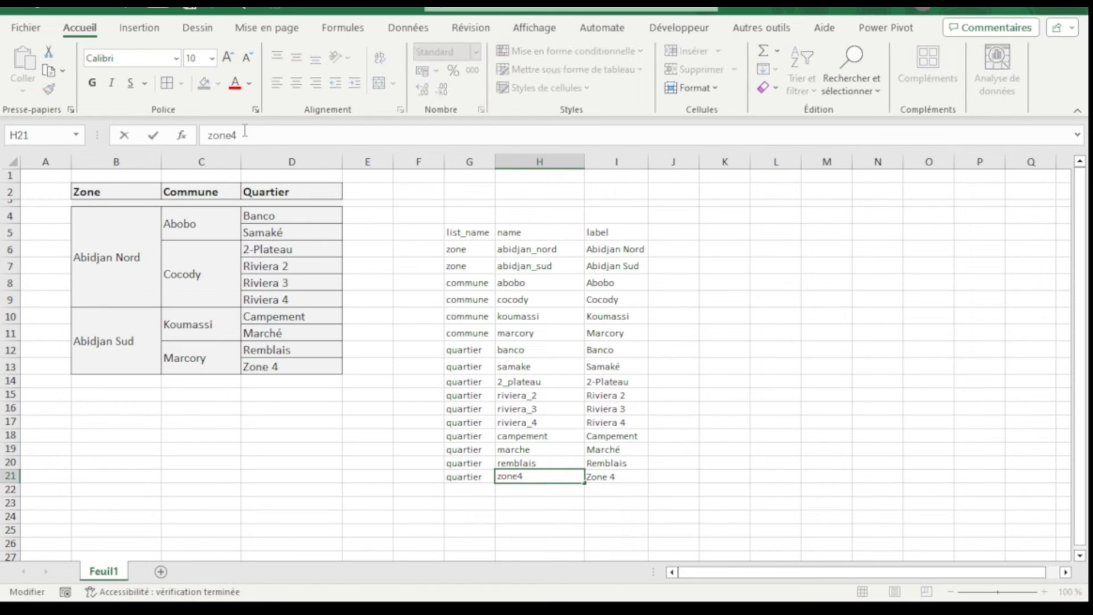
type("_")
key("Return")
Review the name column entries from the last quartier row back up to the zone rows
key("Up")
key("Up")
key("Up")
key("Up")
key("Up")
key("Up")
key("Up")
key("Up")
key("Up")
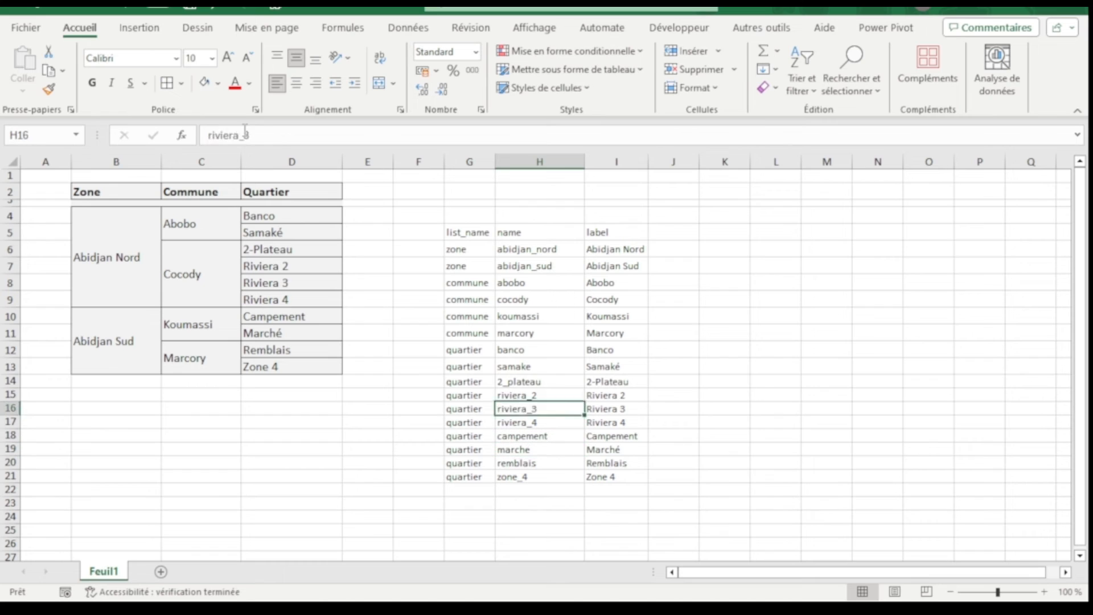
key("Up")
key("Up")
key("Up")
key("Up")
key("Up")
key("Up")
key("Up")
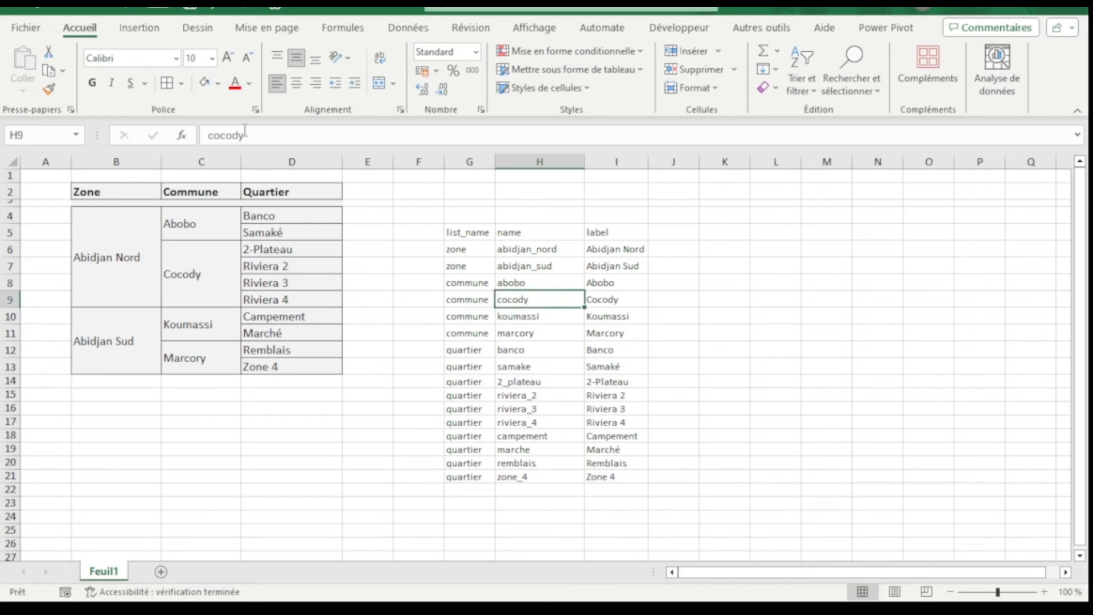
key("Up")
key("Down")
key("Down")
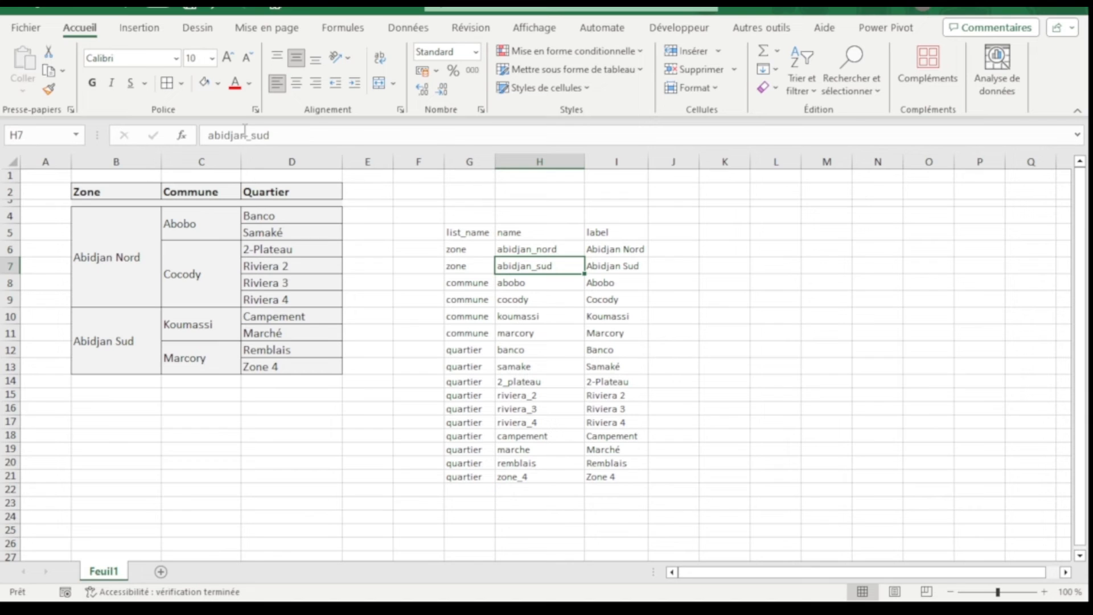
Examine the list_name, name and label entries of the two zone rows
key("Left")
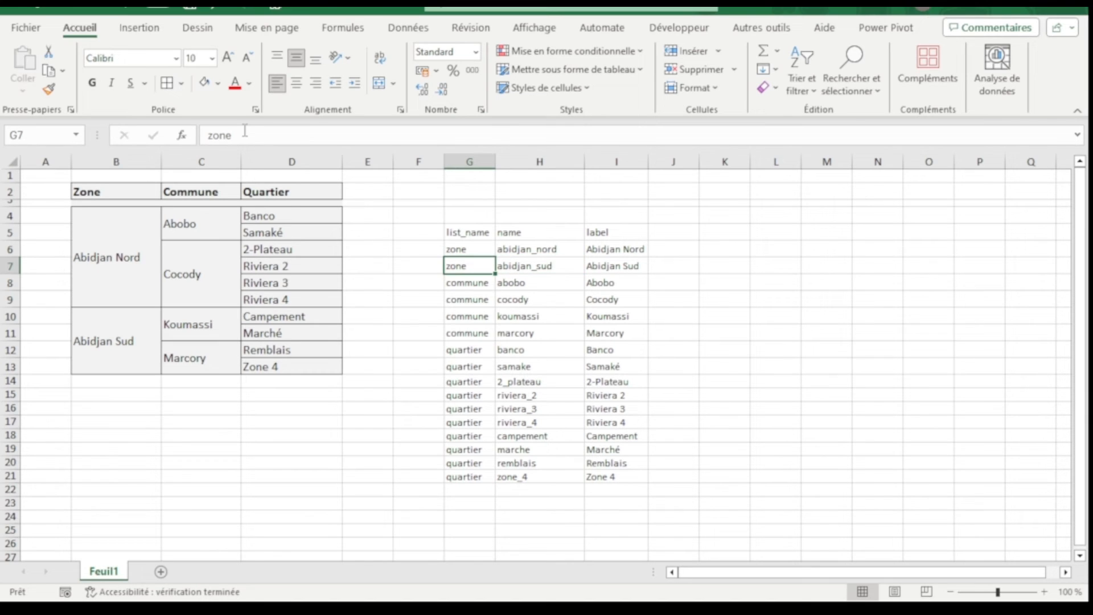
key("Up")
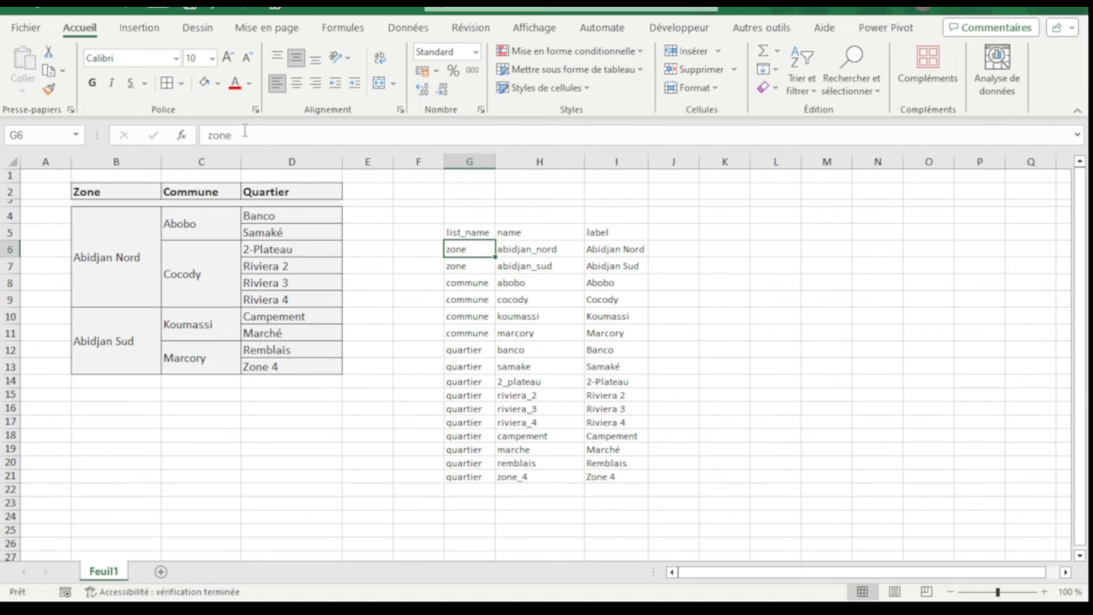
key("Down")
key("Down")
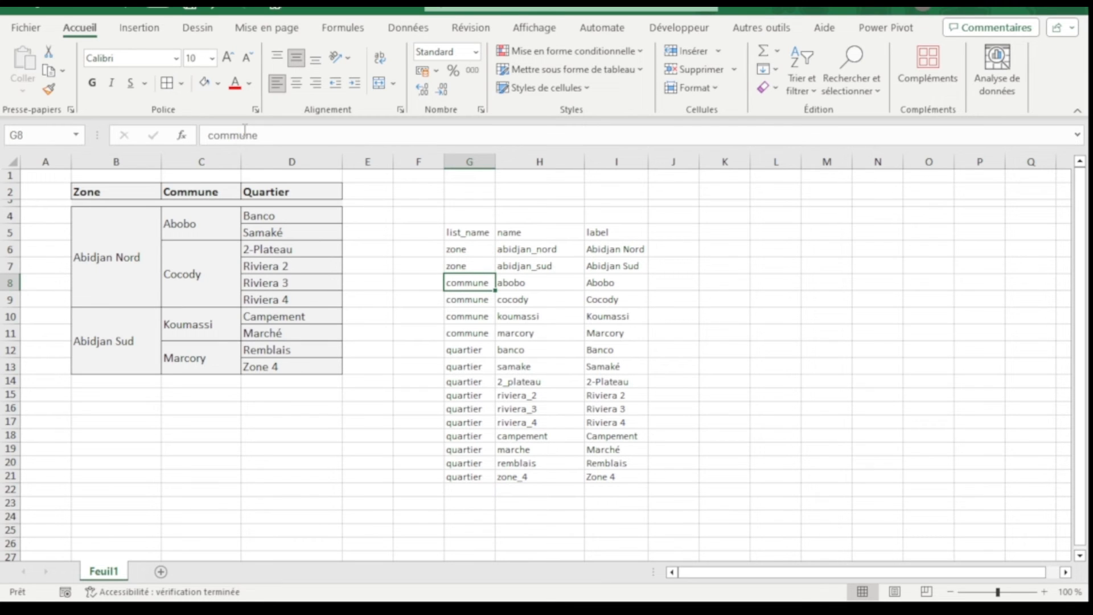
key("Up")
key("Up")
key("shift+Right")
key("shift+Left")
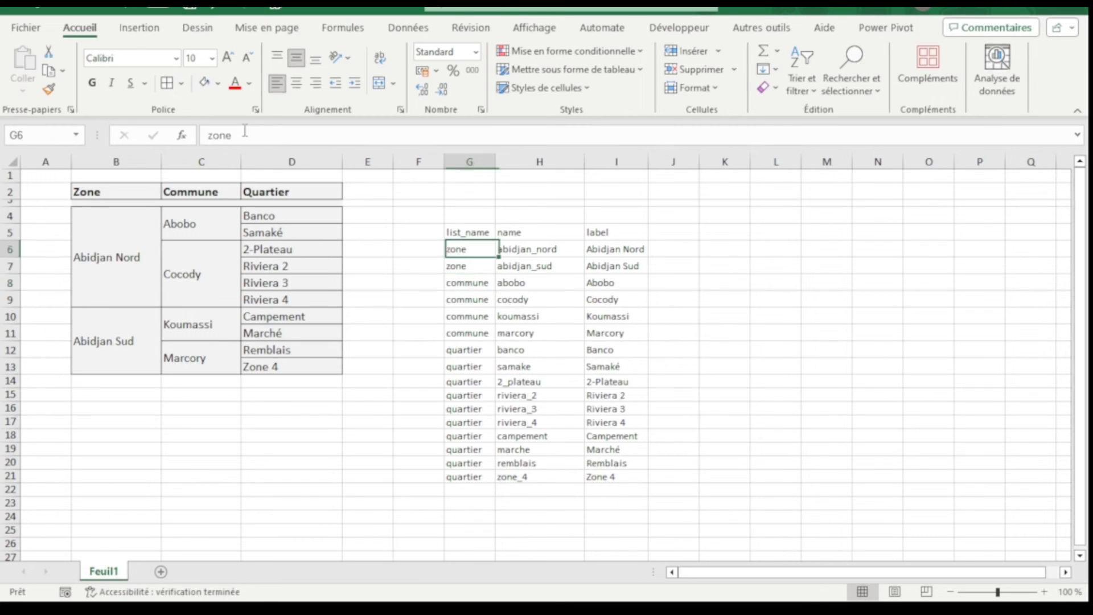
key("shift+Down")
key("shift+Right")
key("shift+Right")
key("Left")
key("Right")
key("Right")
key("Right")
key("Left")
key("Left")
key("Down")
key("Up")
key("shift+Right")
key("shift+Right")
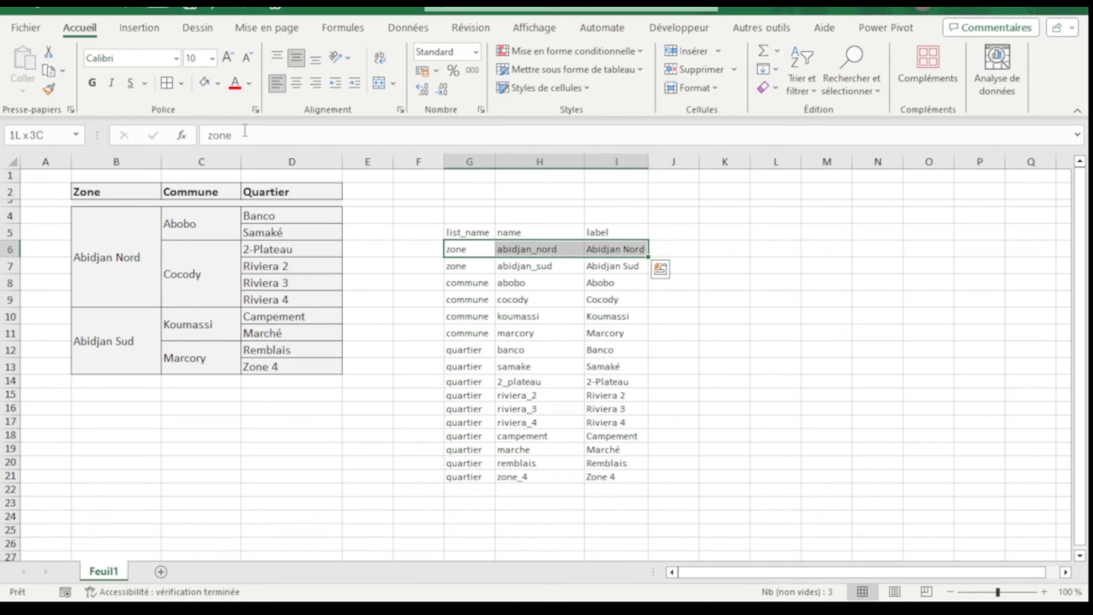
key("Right")
key("Right")
key("Down")
key("Up")
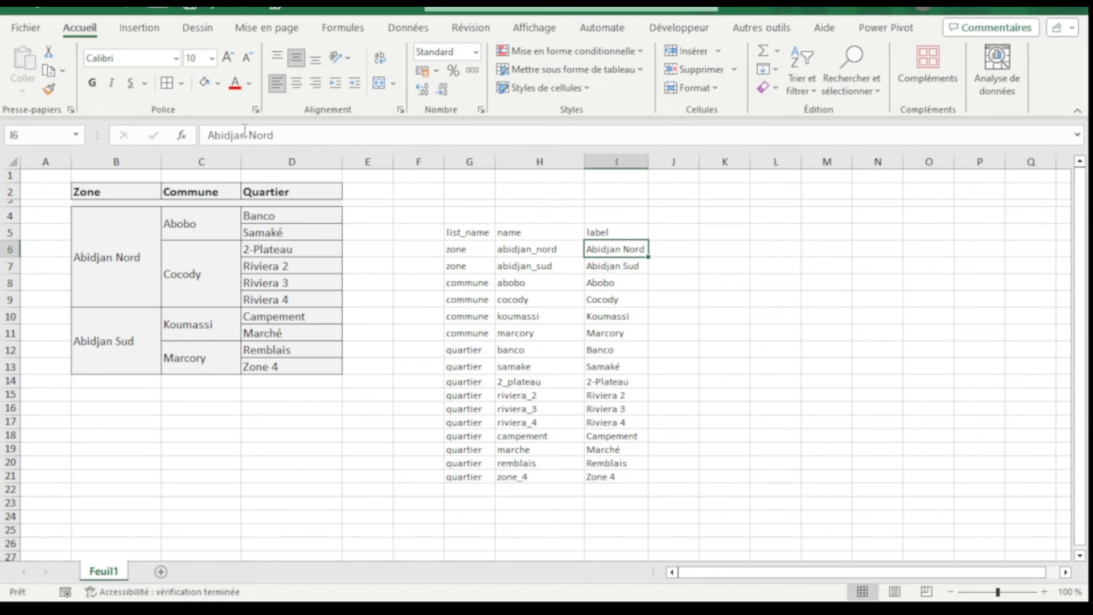
Examine the commune rows of the list_name column down to the first quartier rows
key("Down")
key("Down")
key("Left")
key("Left")
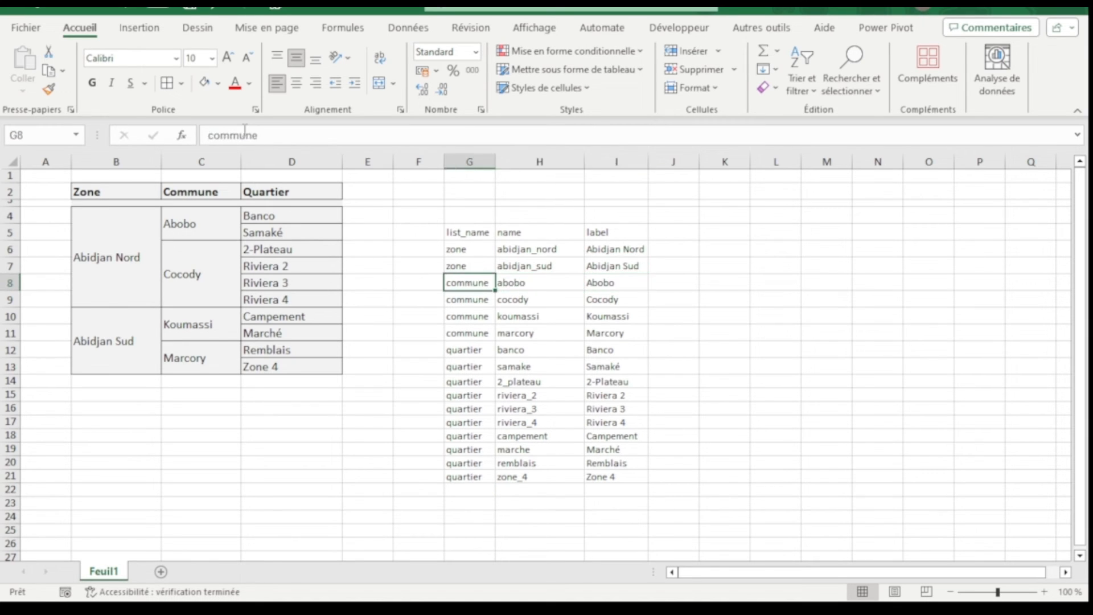
key("shift+Down")
key("shift+Down")
key("Up")
key("Up")
key("Down")
key("Down")
key("Down")
key("Down")
key("Down")
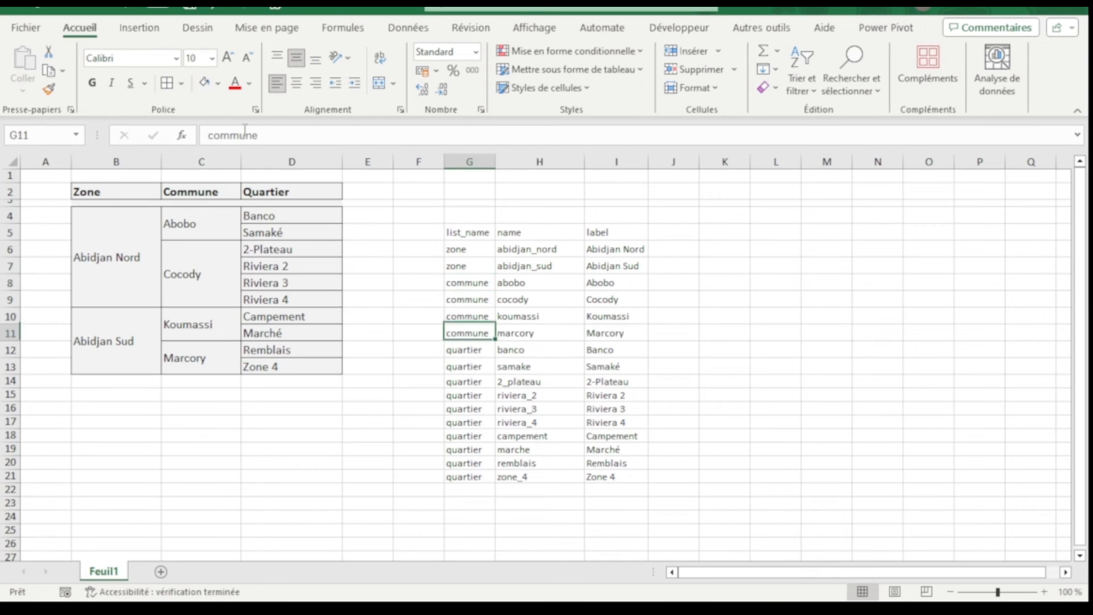
key("Down")
key("Down")
key("Up")
key("Up")
key("Up")
key("Up")
key("Up")
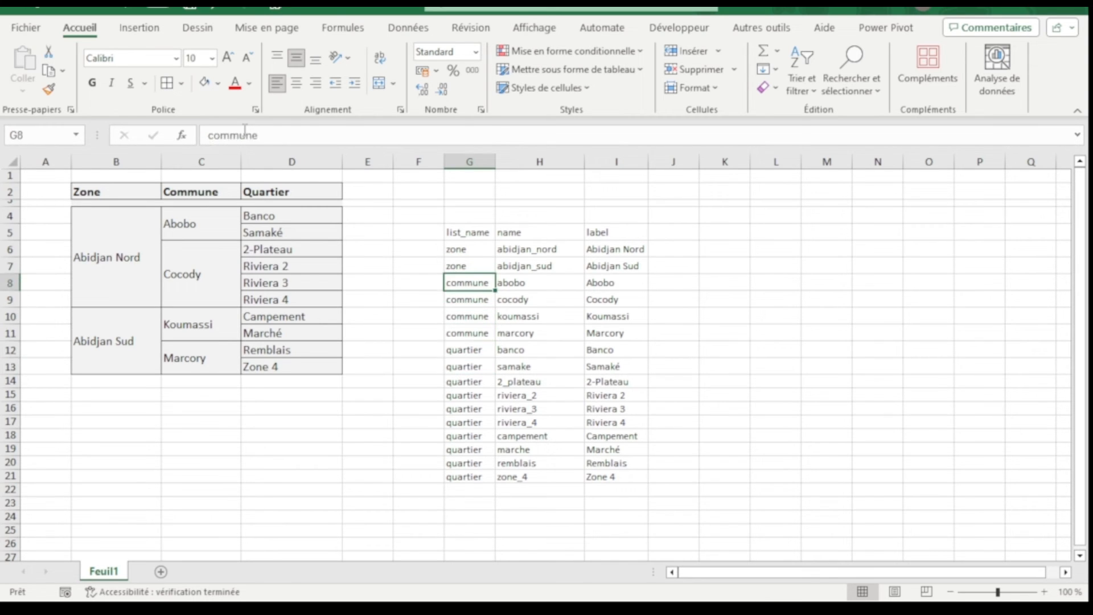
Copy commune and quartier from G11 and G12 and paste them transposed as column headers in J5 and K5
key("Down")
key("Down")
key("Down")
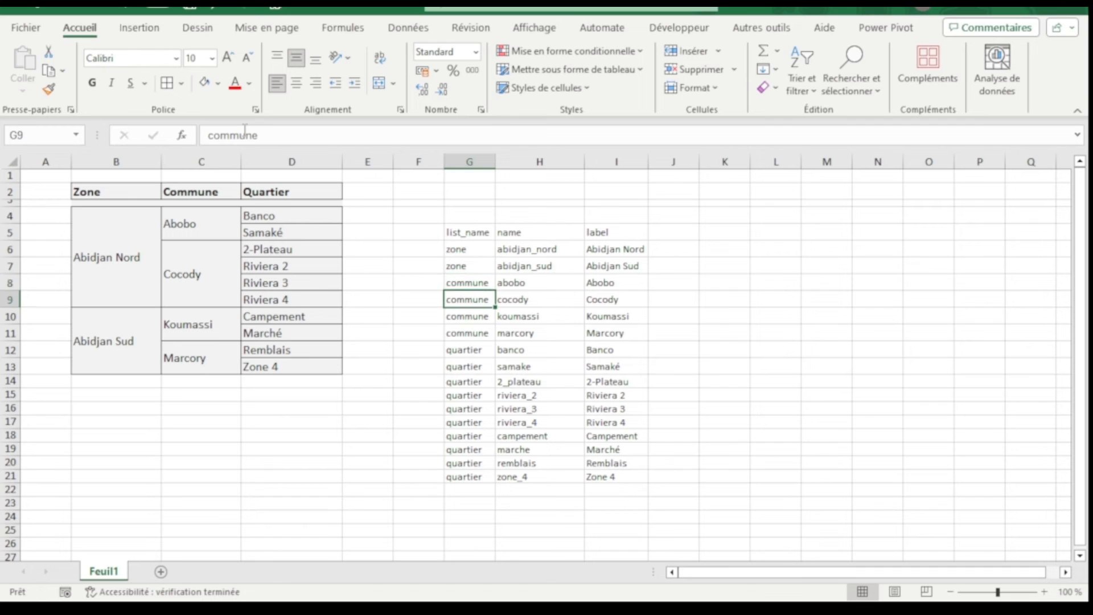
key("shift+Down")
key("ctrl+c")
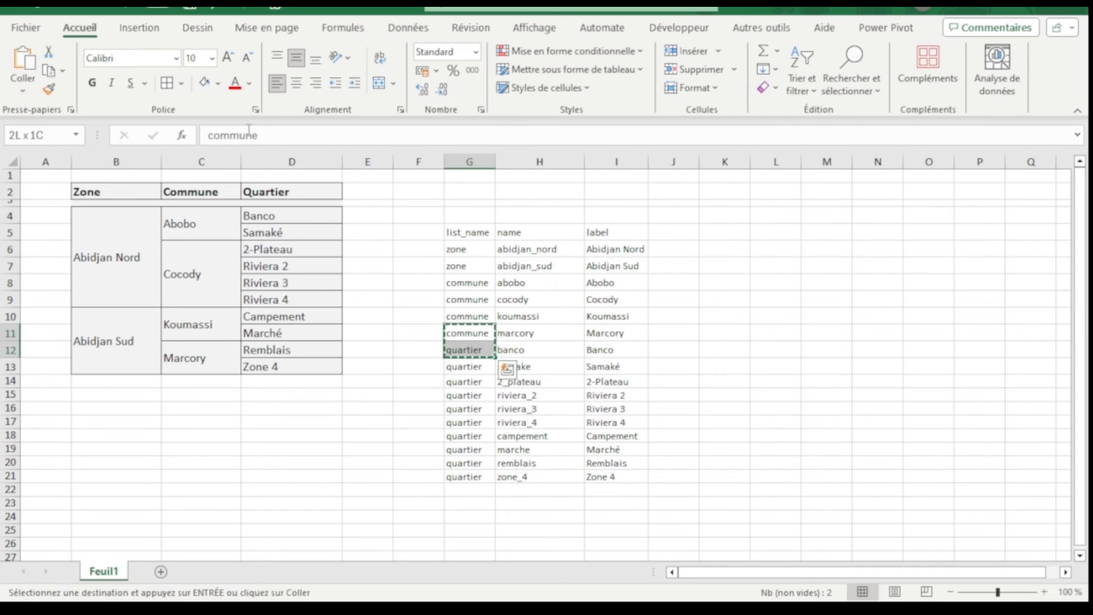
left_click(671, 229)
right_click(671, 229)
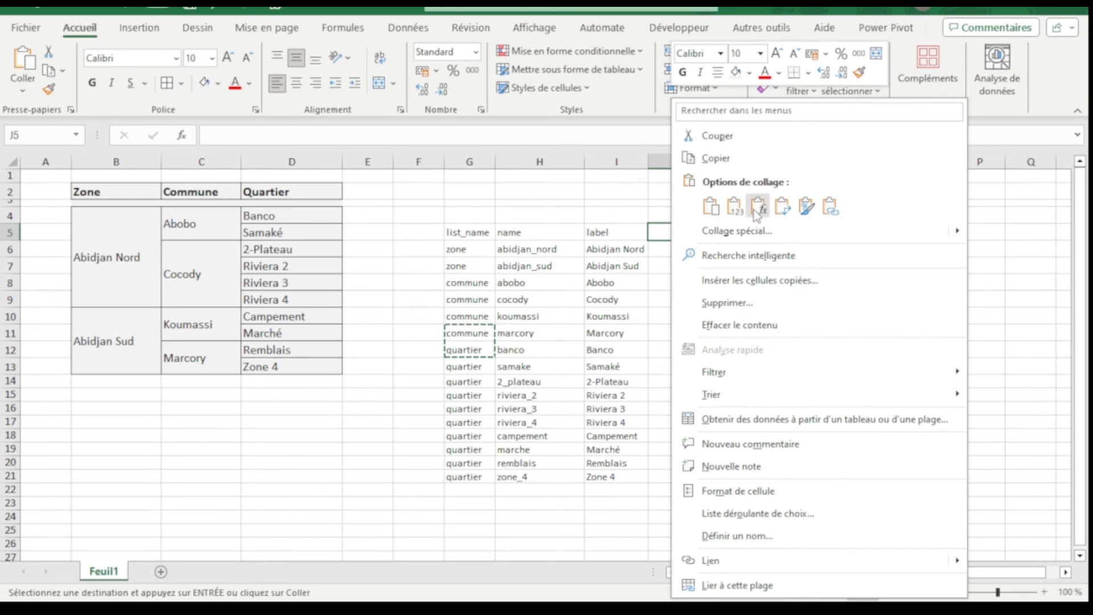
left_click(779, 211)
left_click(732, 232)
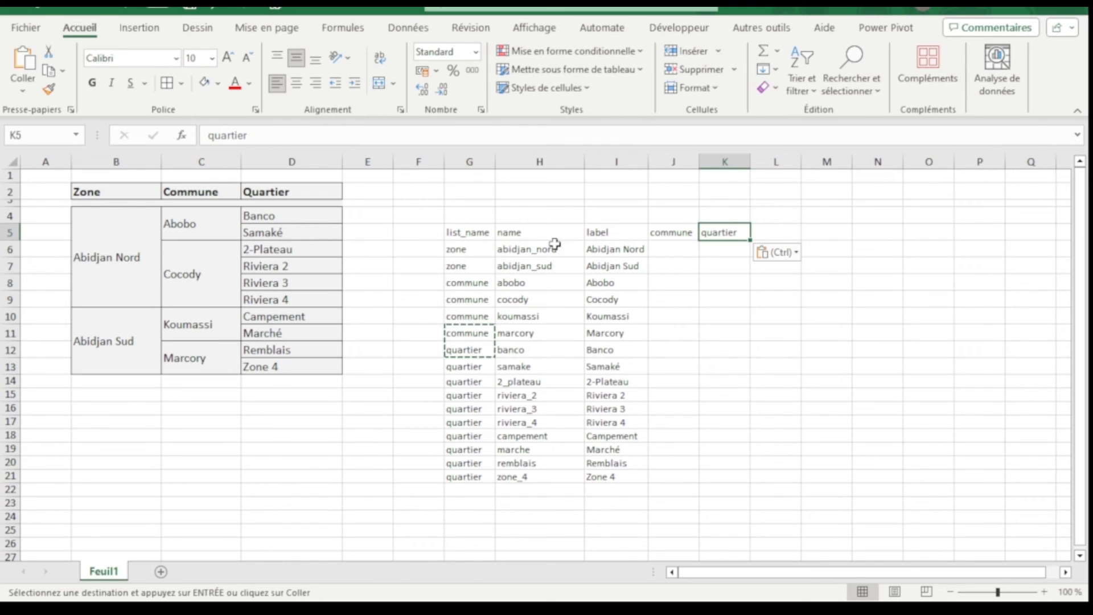
Copy zone from G7 and paste it over the column header in J5
left_click(473, 265)
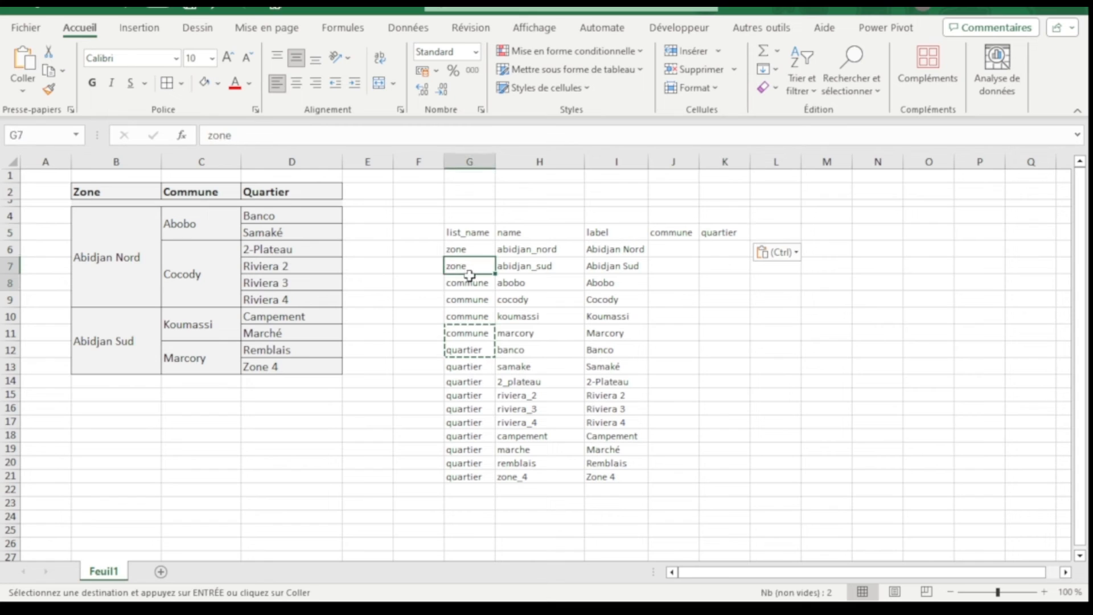
key("ctrl+c")
key("Right")
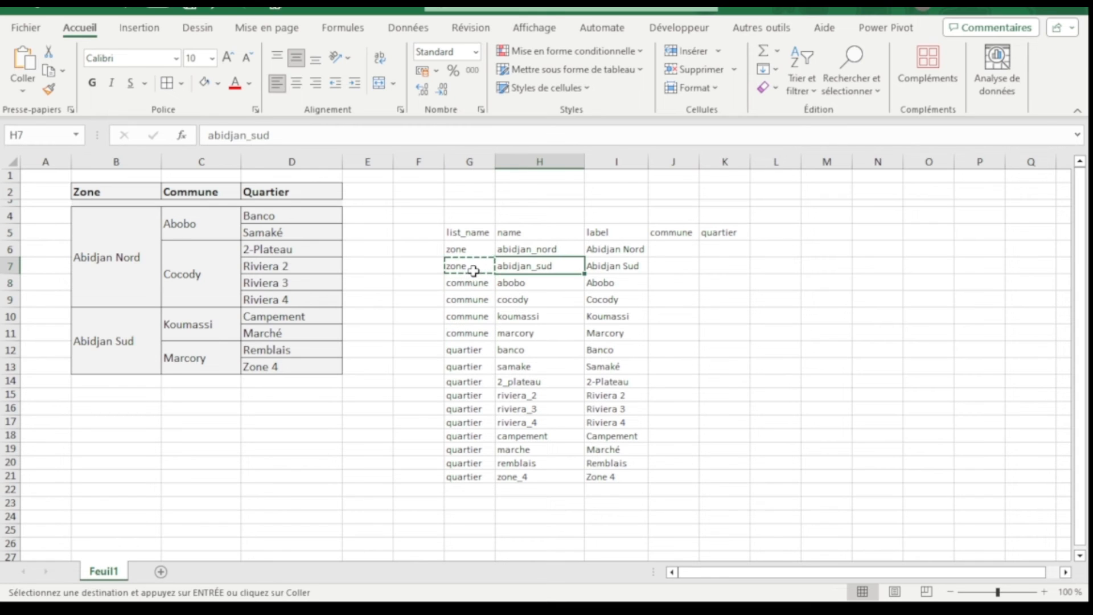
key("Up")
key("Right")
key("Right")
key("Up")
key("ctrl+v")
Copy commune from G8 and paste it over the column header in K5
key("Left")
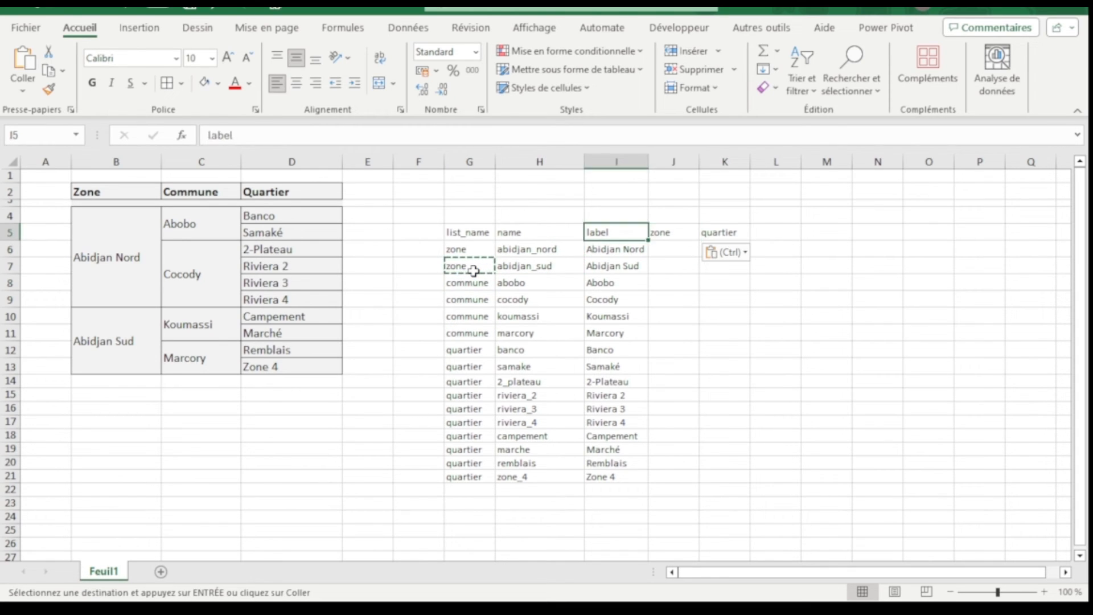
key("Left")
key("Left")
key("Down")
key("Down")
key("Down")
key("ctrl+c")
key("Up")
key("Up")
key("Up")
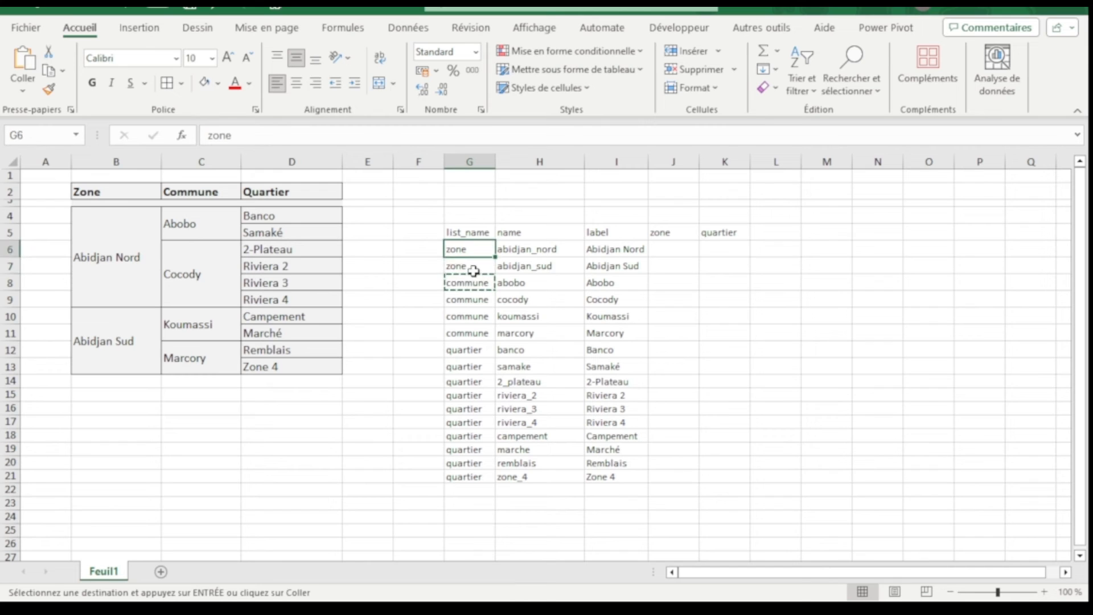
key("Right")
key("Right")
key("Right")
key("Right")
key("ctrl+v")
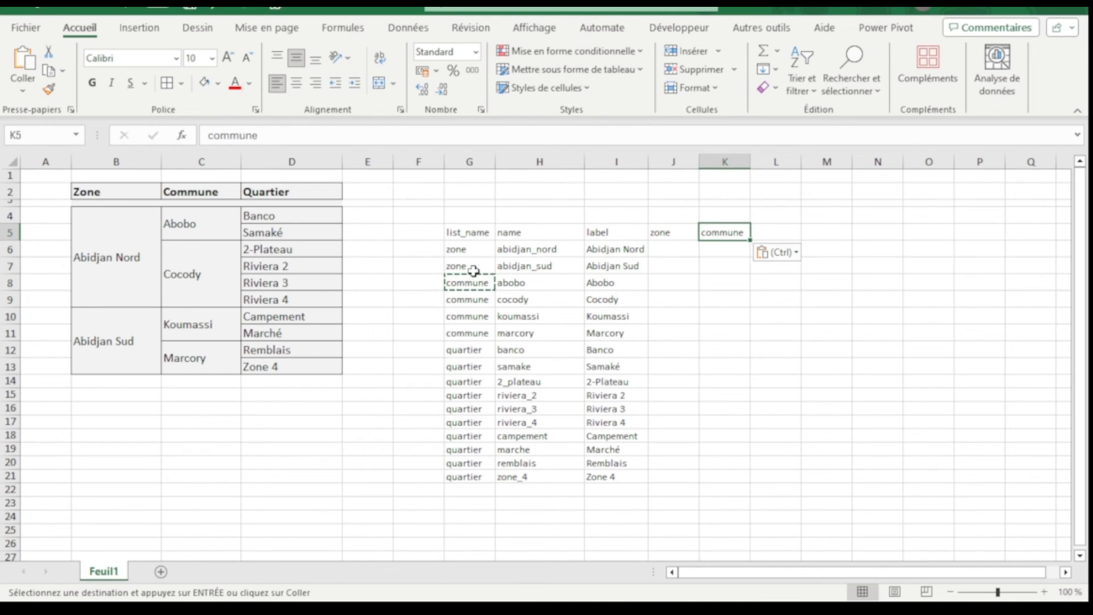
Examine the two zone rows and the abobo commune row across to the zone column
key("Left")
key("Left")
key("Left")
key("Right")
key("Down")
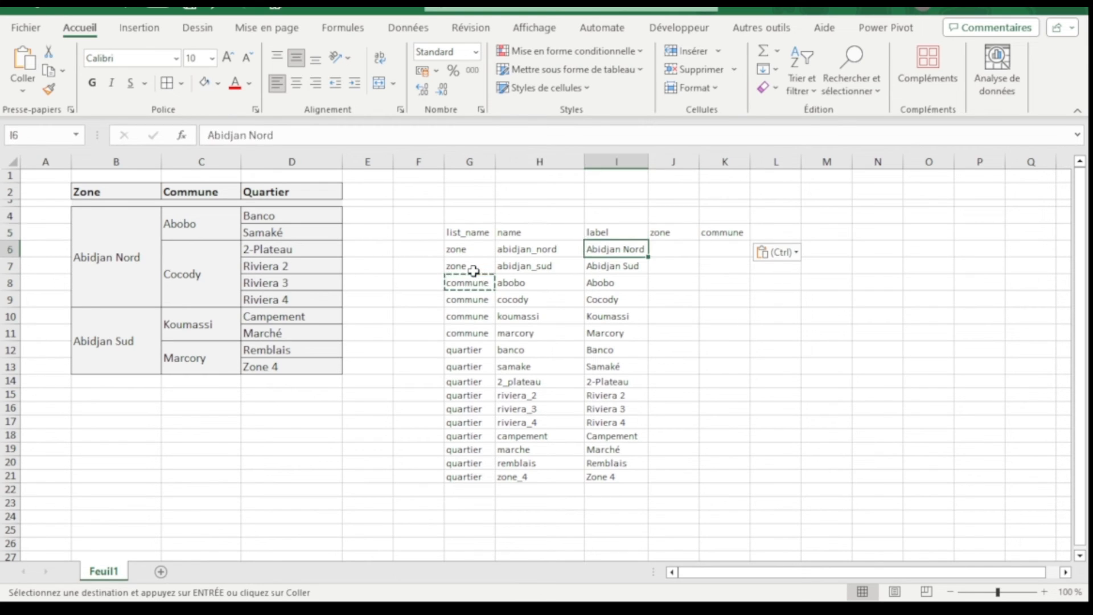
key("Left")
key("Down")
key("Right")
key("Up")
key("Down")
key("Down")
key("Left")
key("Left")
key("Right")
key("Right")
key("Right")
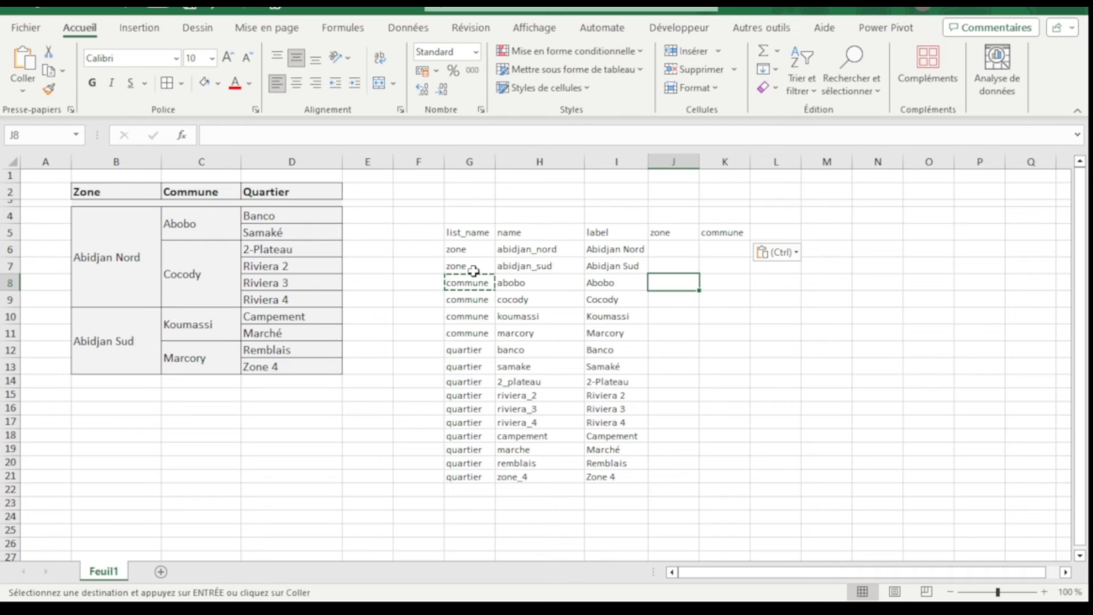
Copy abidjan_nord from H6 into J8:J9 as the zone of the abobo and cocody communes
key("Left")
key("Left")
key("Up")
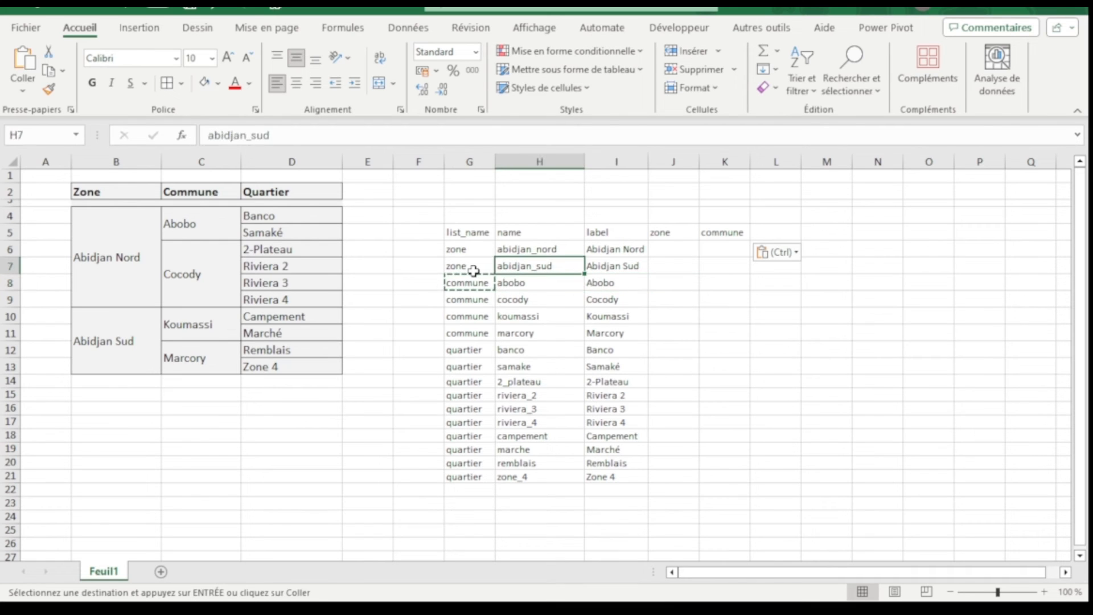
key("Up")
key("ctrl+c")
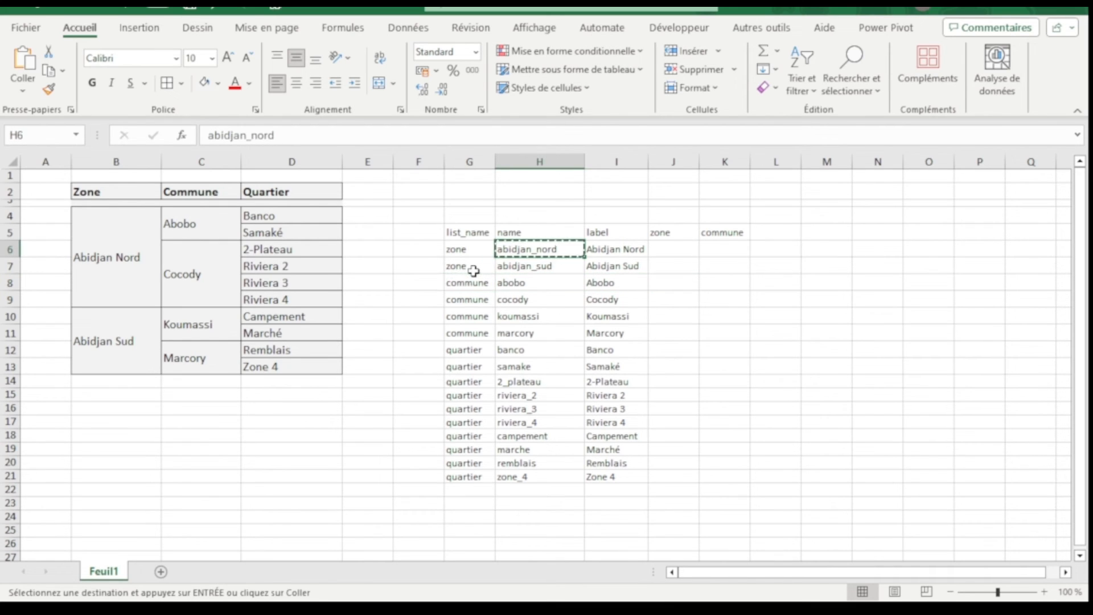
key("Down")
key("Down")
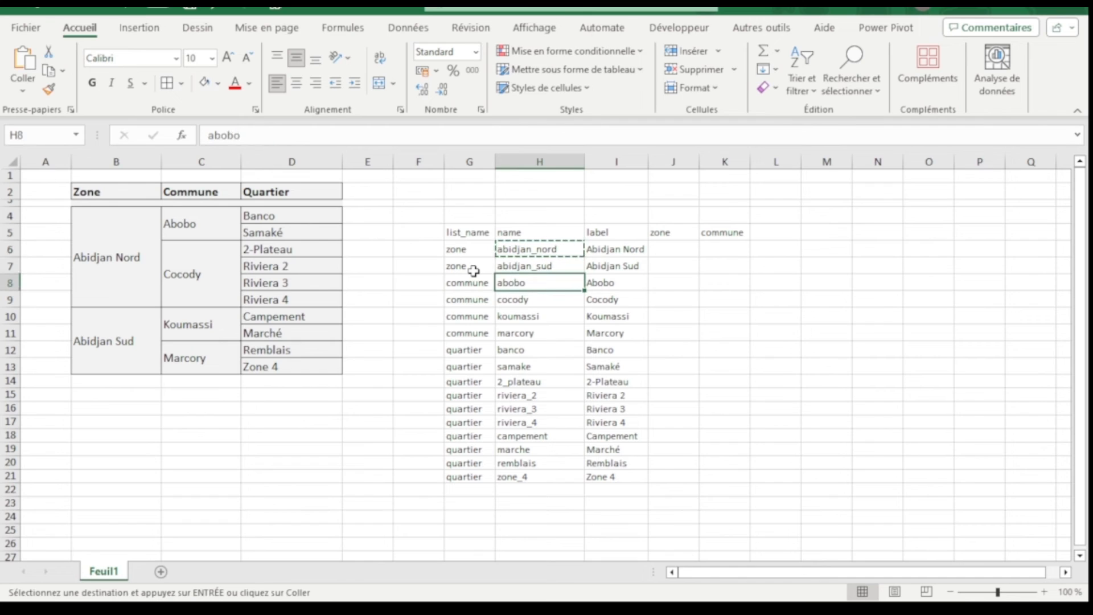
key("Right")
key("Right")
key("shift+Down")
key("shift+Down")
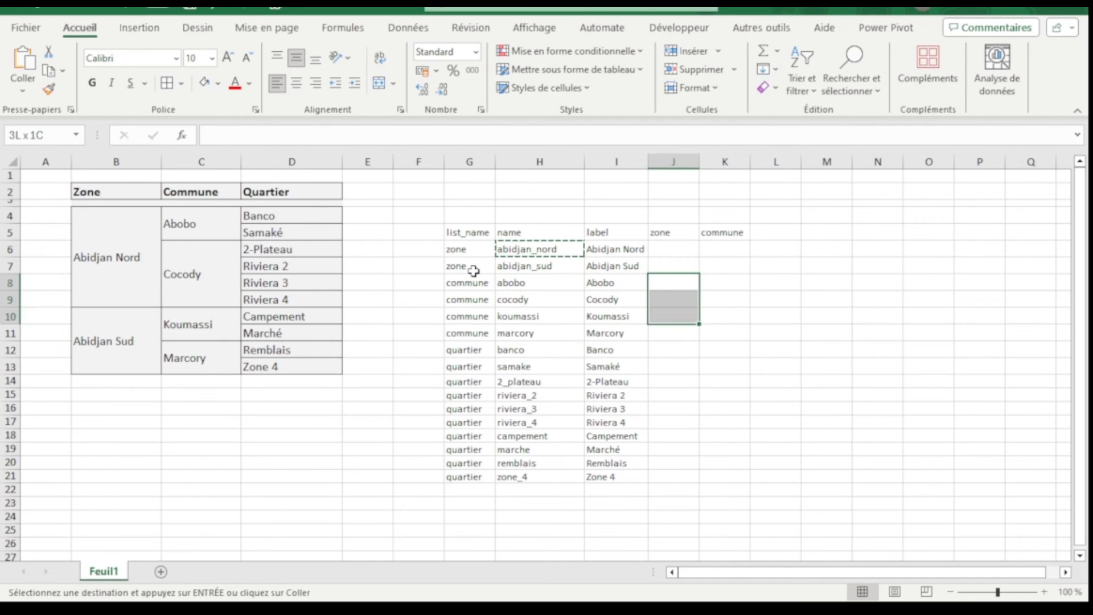
key("shift+Up")
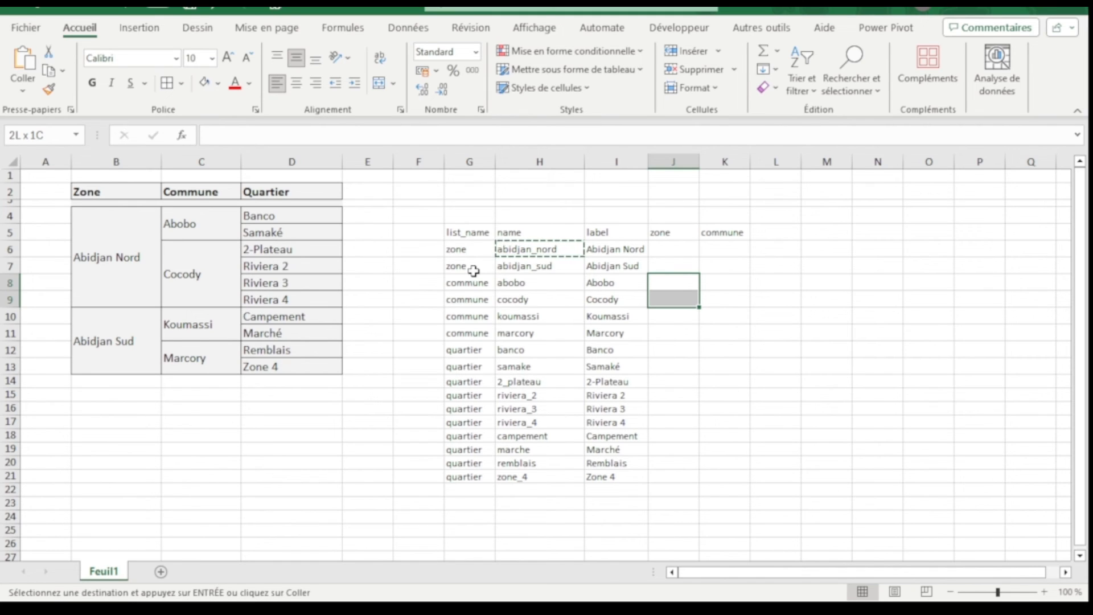
key("ctrl+v")
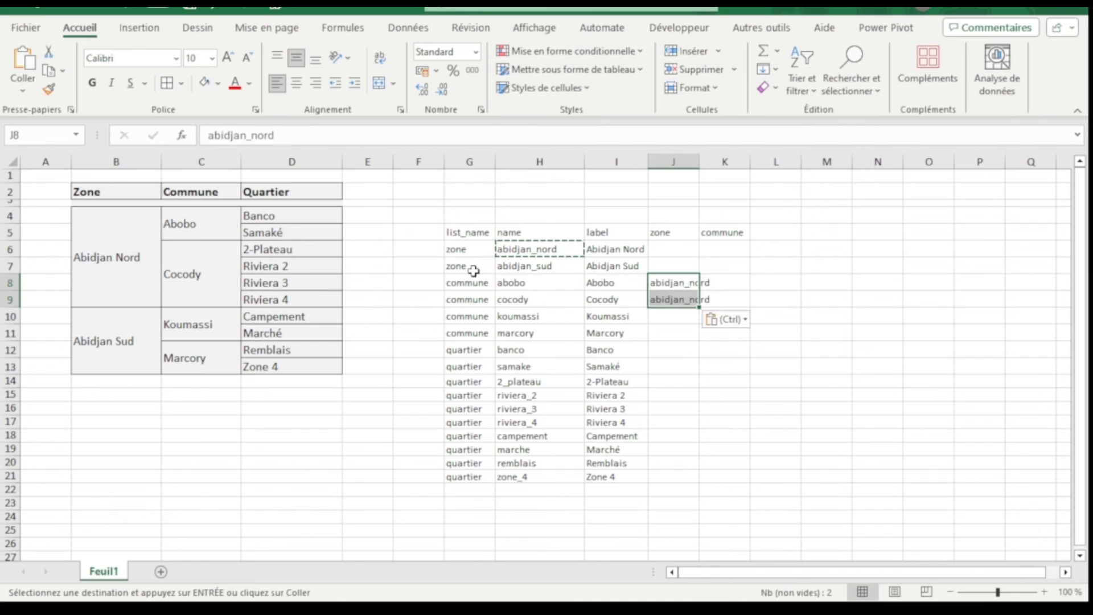
Copy abidjan_sud from H7 into J10:J11 as the zone of the koumassi and marcory communes
key("Left")
key("Left")
key("Up")
key("ctrl+c")
key("Down")
key("Down")
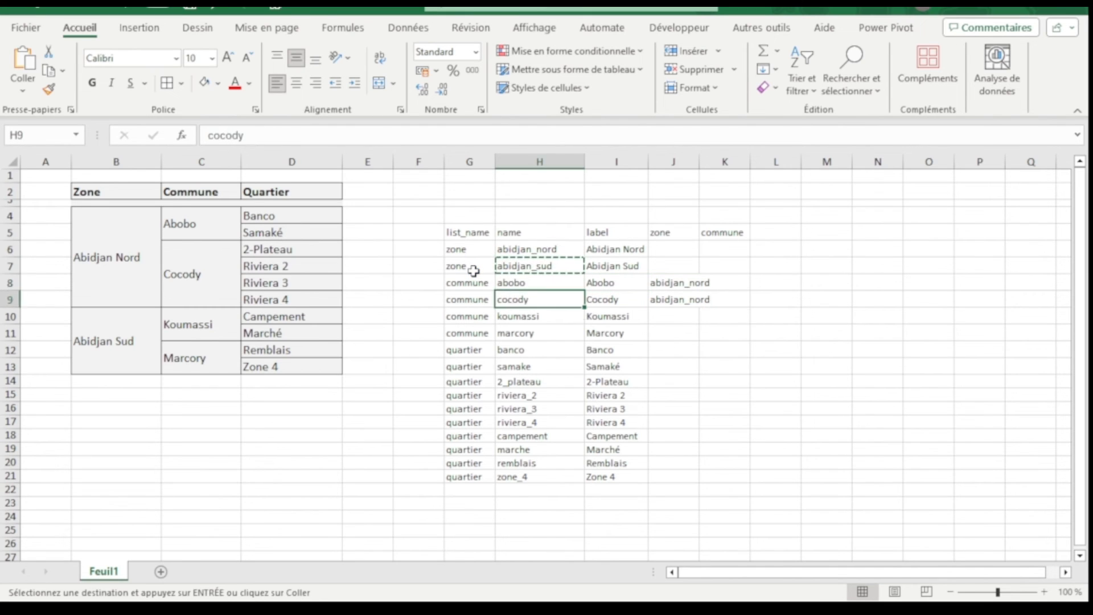
key("Down")
key("Right")
key("Right")
key("shift+Down")
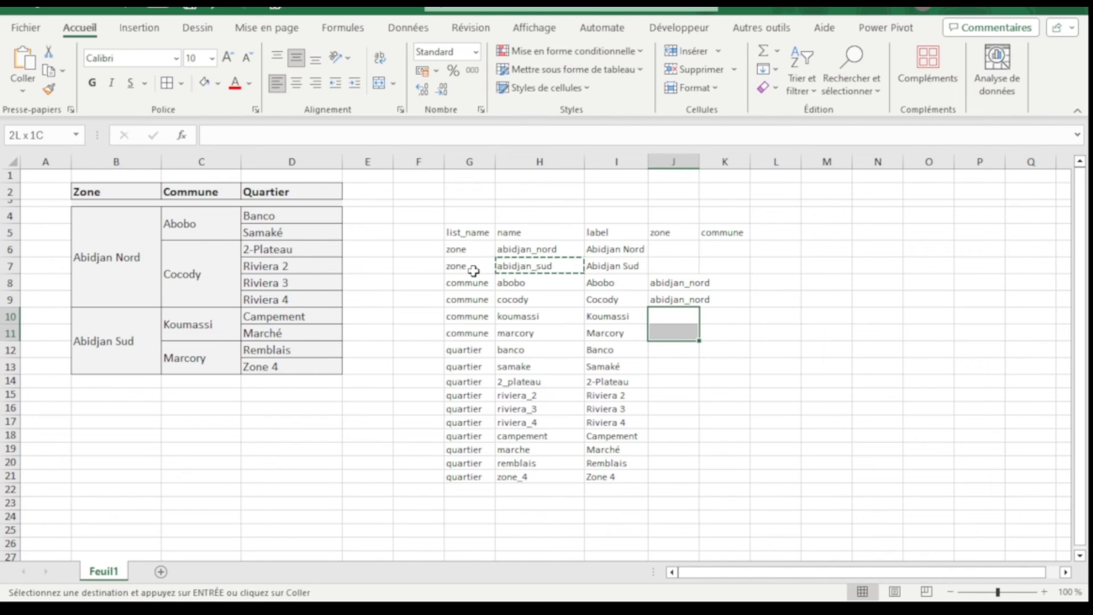
key("ctrl+v")
key("Down")
key("Down")
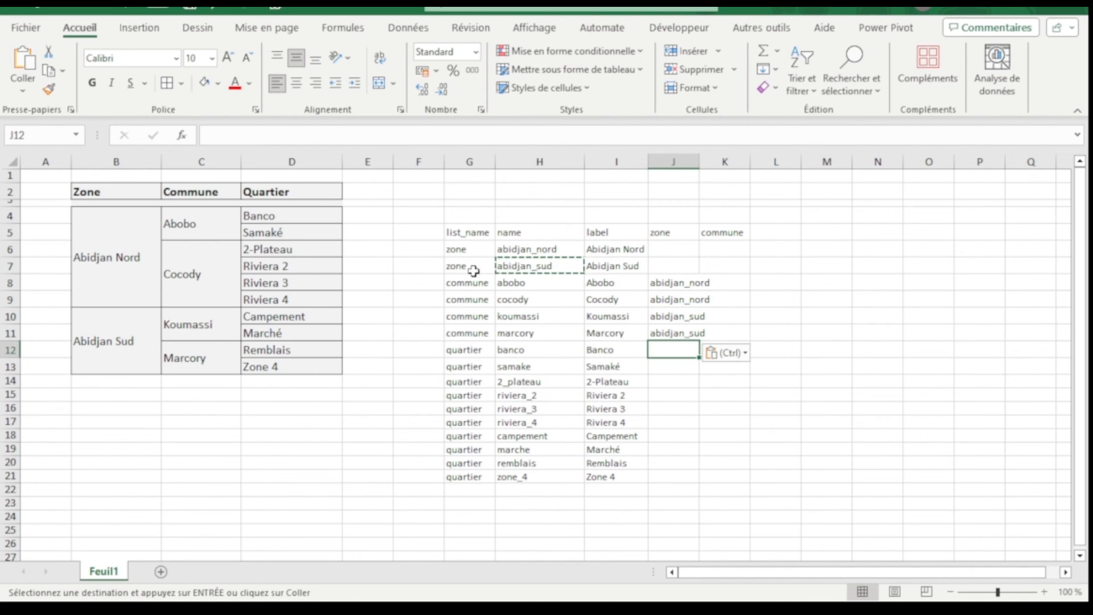
Copy abobo from H8 into J12:J13 beside Banco and Samaké, and check those quartiers against Abobo in the source table
key("Left")
key("Left")
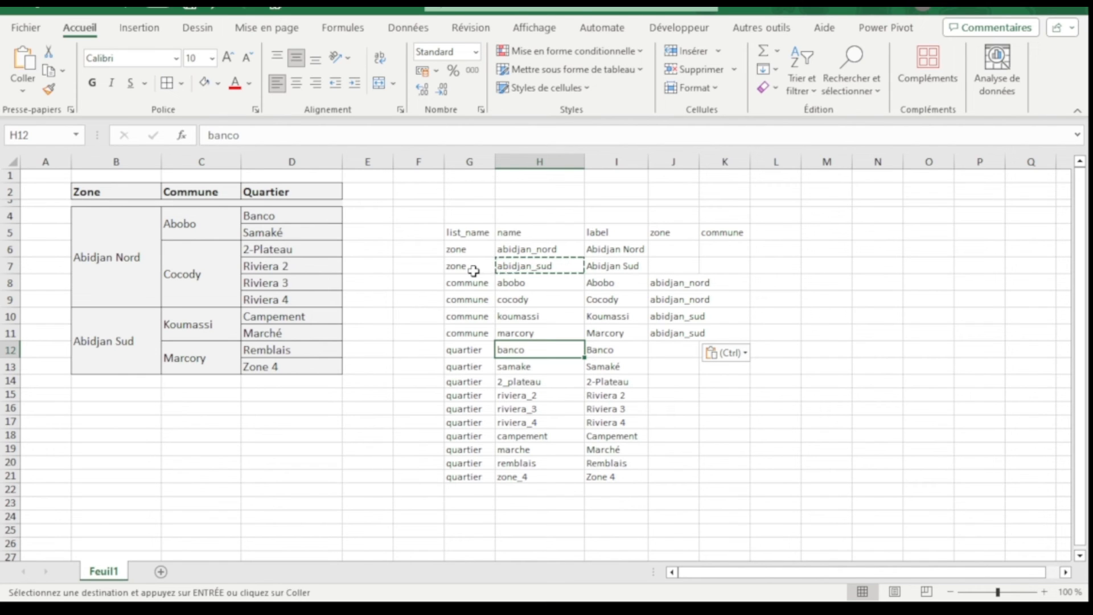
key("Up")
key("Up")
key("Up")
key("Up")
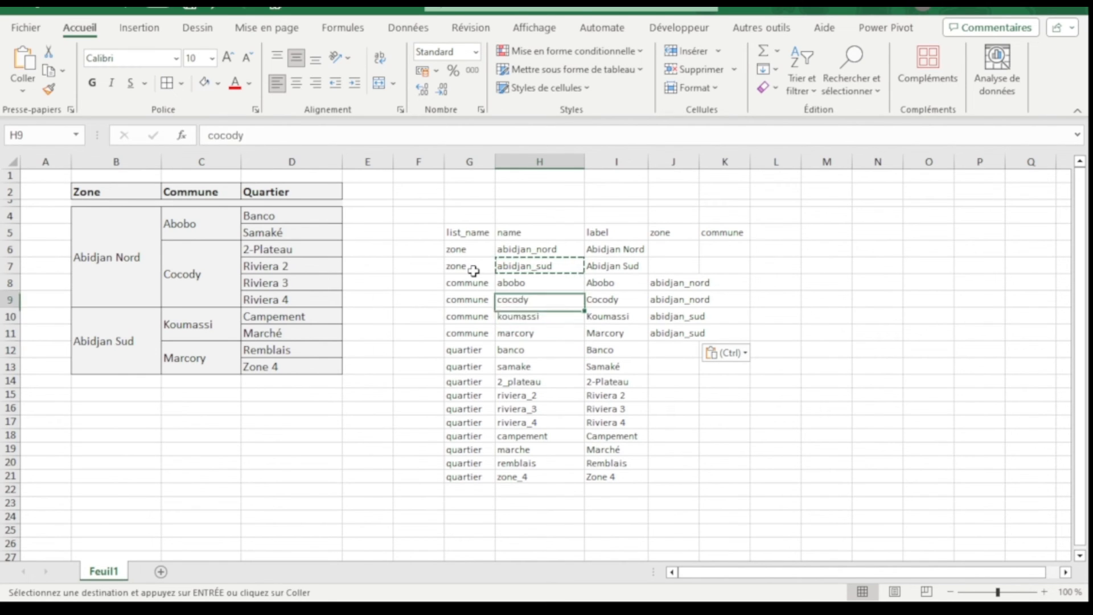
key("ctrl+c")
key("Down")
key("Down")
key("Down")
key("Down")
key("Right")
key("Right")
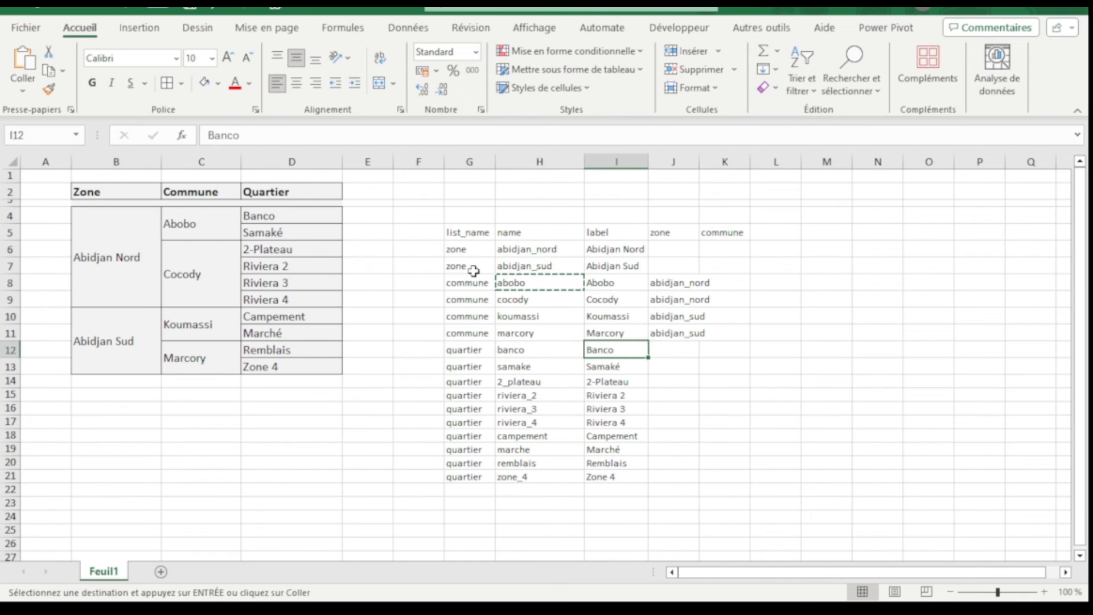
key("shift+Down")
key("ctrl+v")
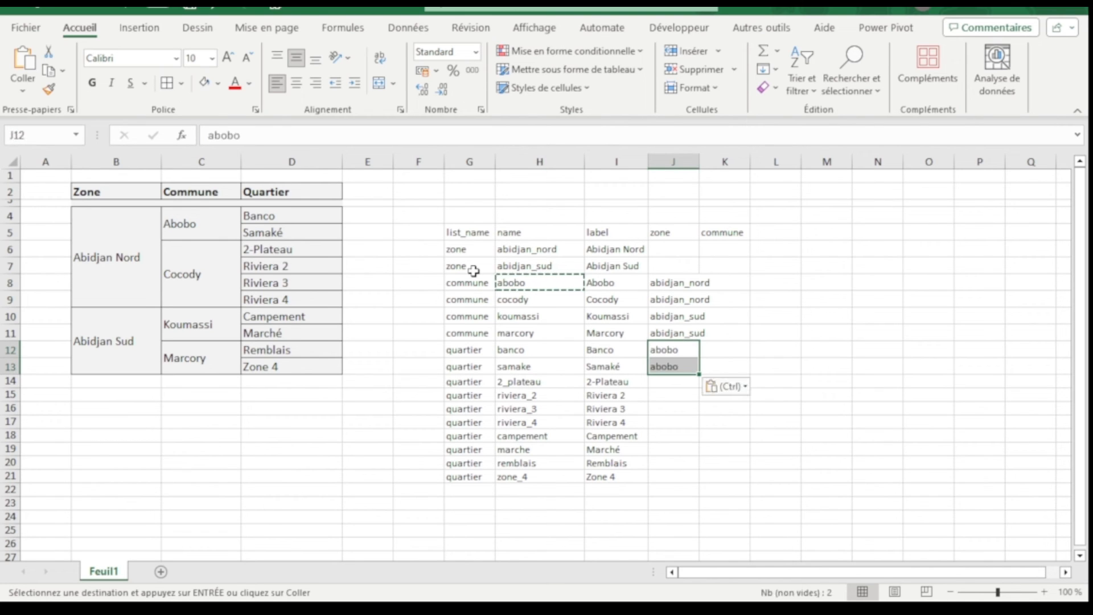
key("Left")
key("Left")
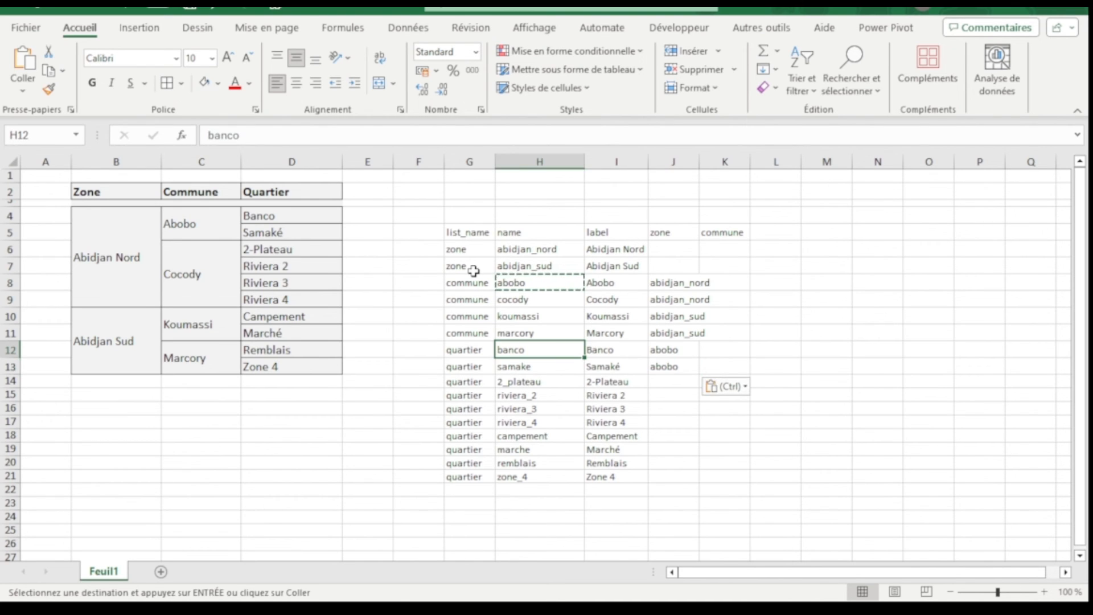
left_click(190, 227)
left_click_drag(283, 220, 279, 237)
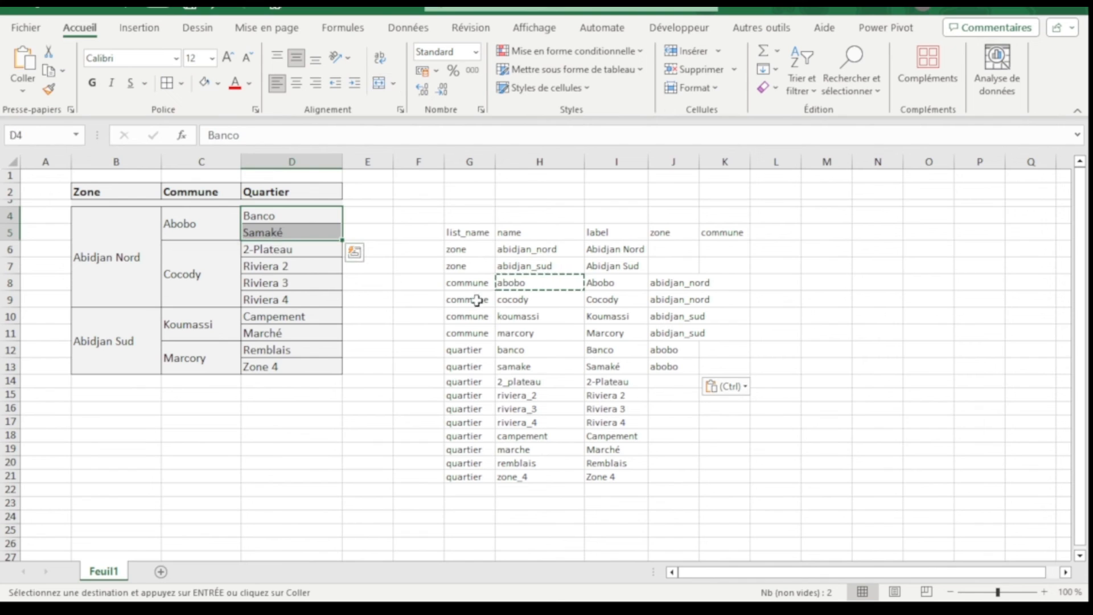
Copy cocody from H9 into J14:J17 beside 2-Plateau to Riviera 4, and compare those quartiers with the source table
left_click(512, 299)
key("ctrl+c")
key("Down")
key("Down")
key("Down")
key("Down")
key("Down")
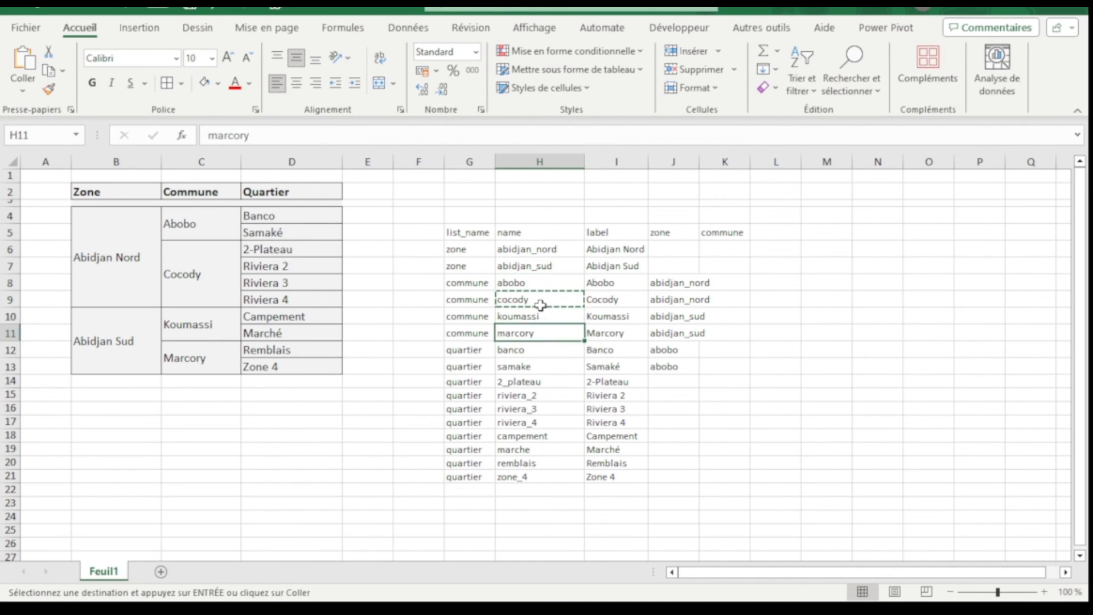
key("Right")
key("Right")
key("shift+Down")
key("shift+Down")
key("shift+Down")
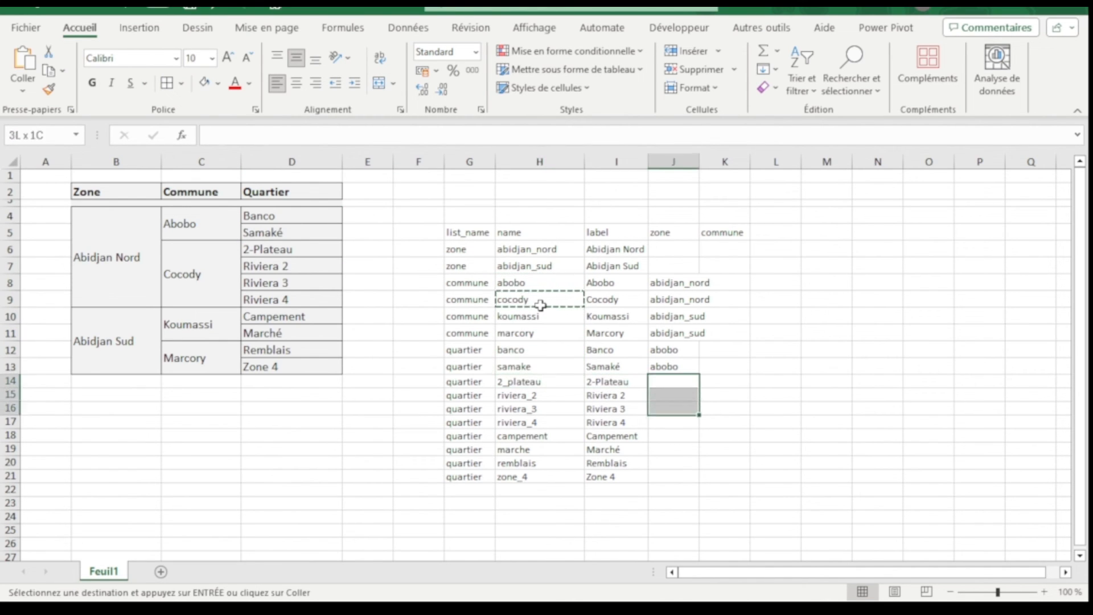
key("ctrl+v")
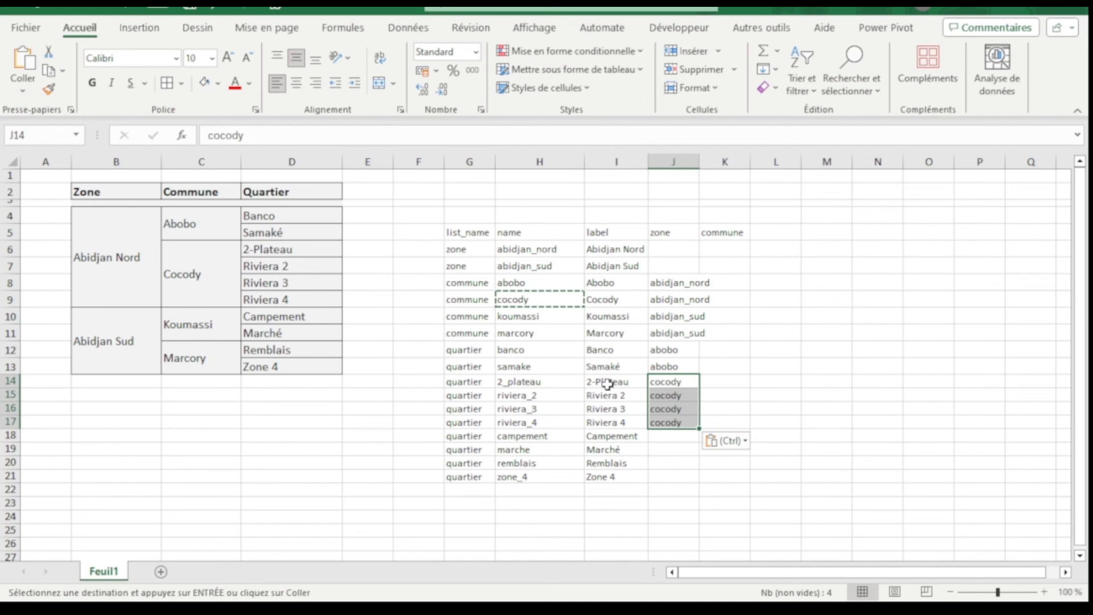
left_click_drag(608, 384, 621, 424)
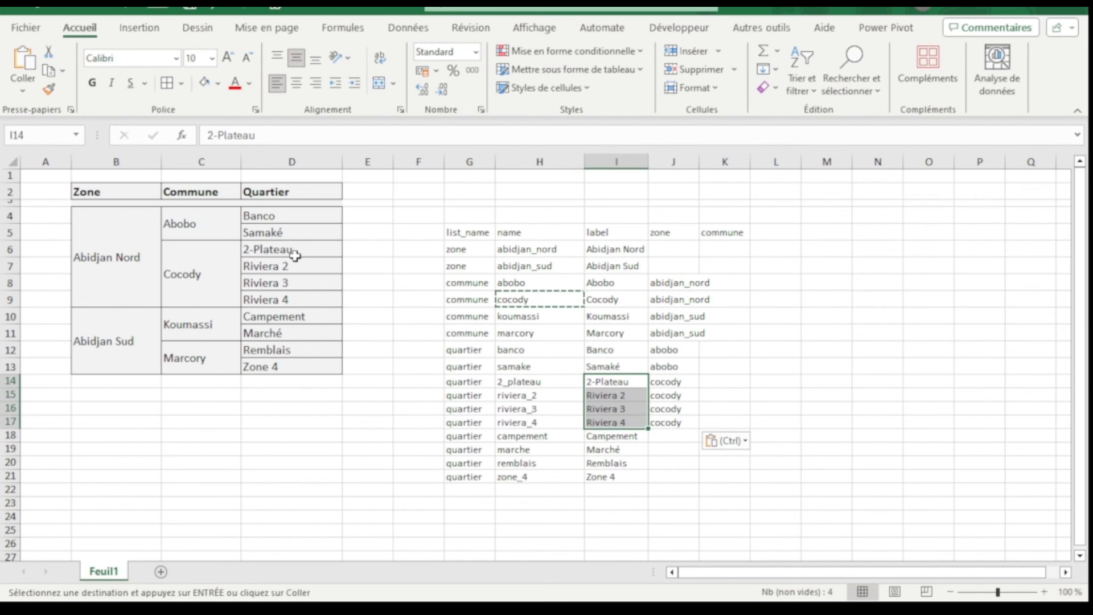
left_click_drag(294, 255, 298, 292)
Copy koumassi from H10 into J18:J19 beside the Campement and Marché quartiers
left_click(619, 436)
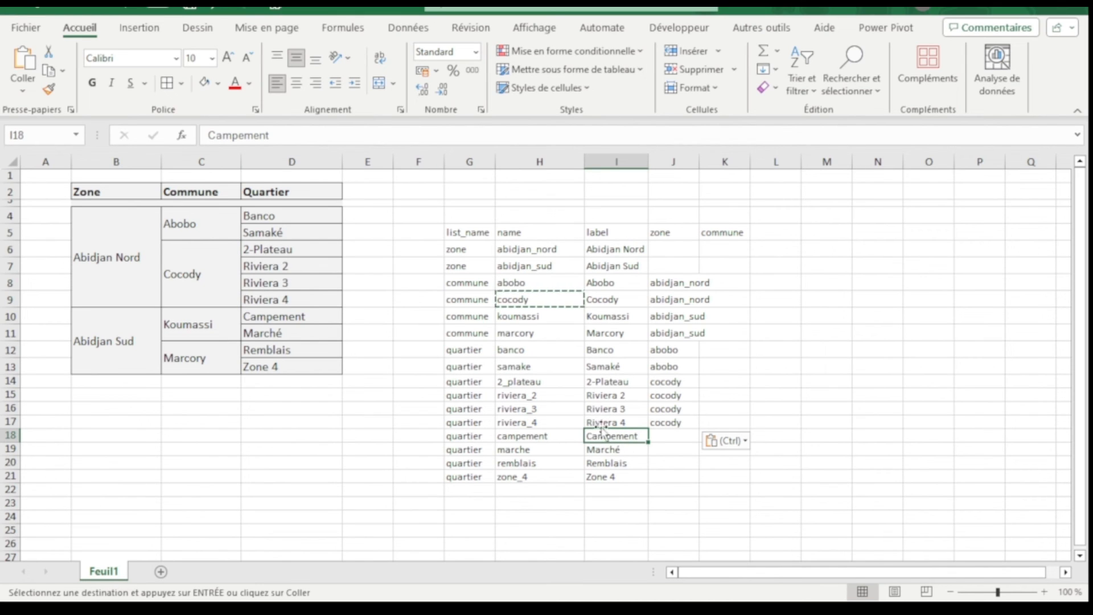
left_click(535, 319)
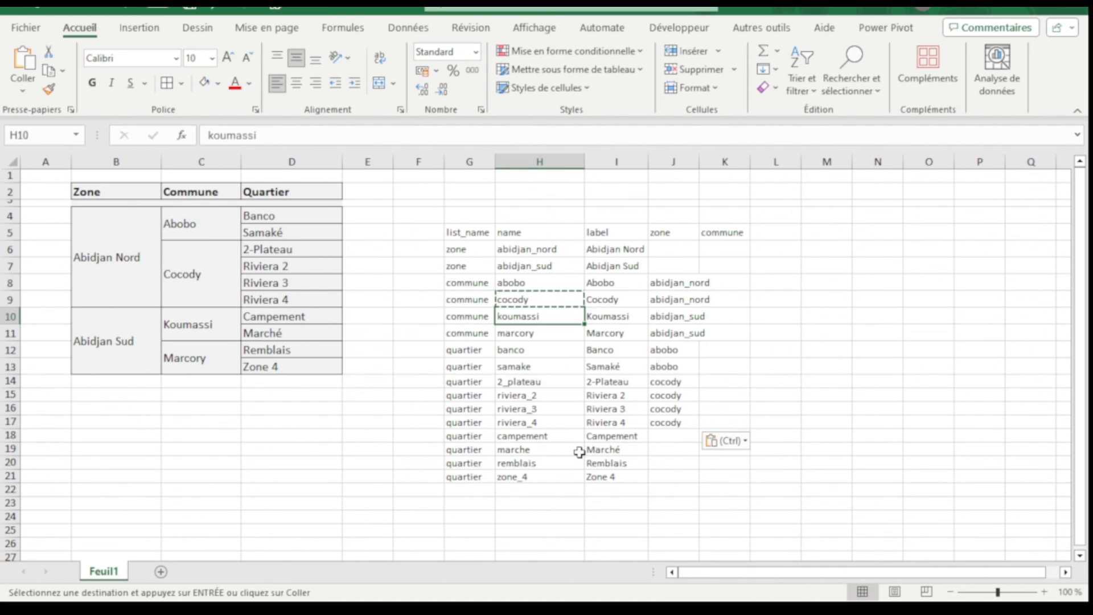
key("ctrl+c")
key("Down")
key("Down")
key("Down")
key("Down")
key("Down")
key("Down")
key("Down")
key("Down")
key("Right")
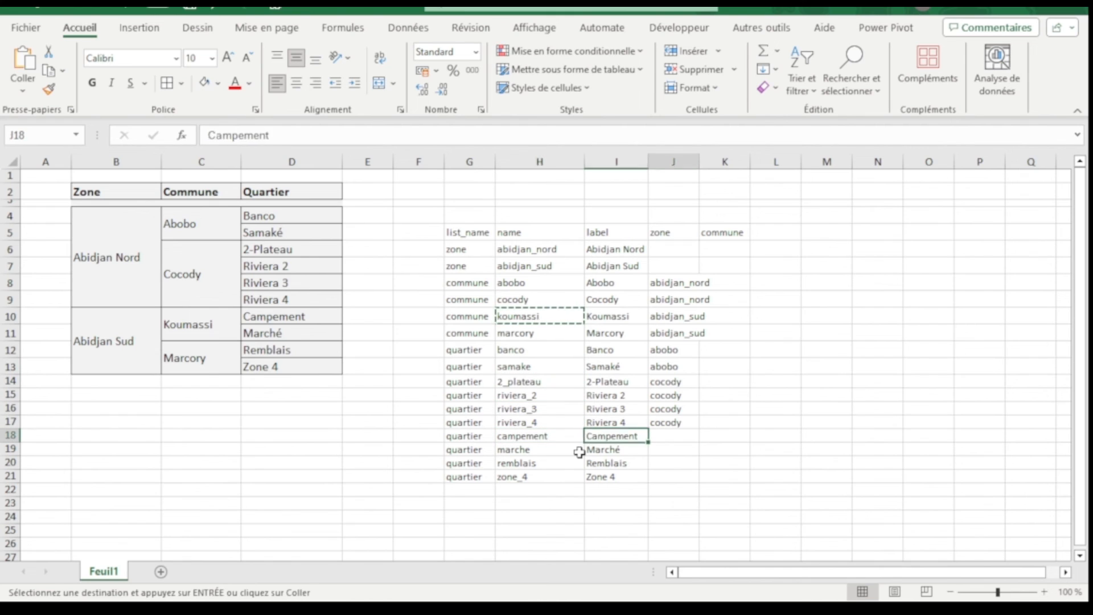
key("Right")
key("shift+Down")
key("ctrl+v")
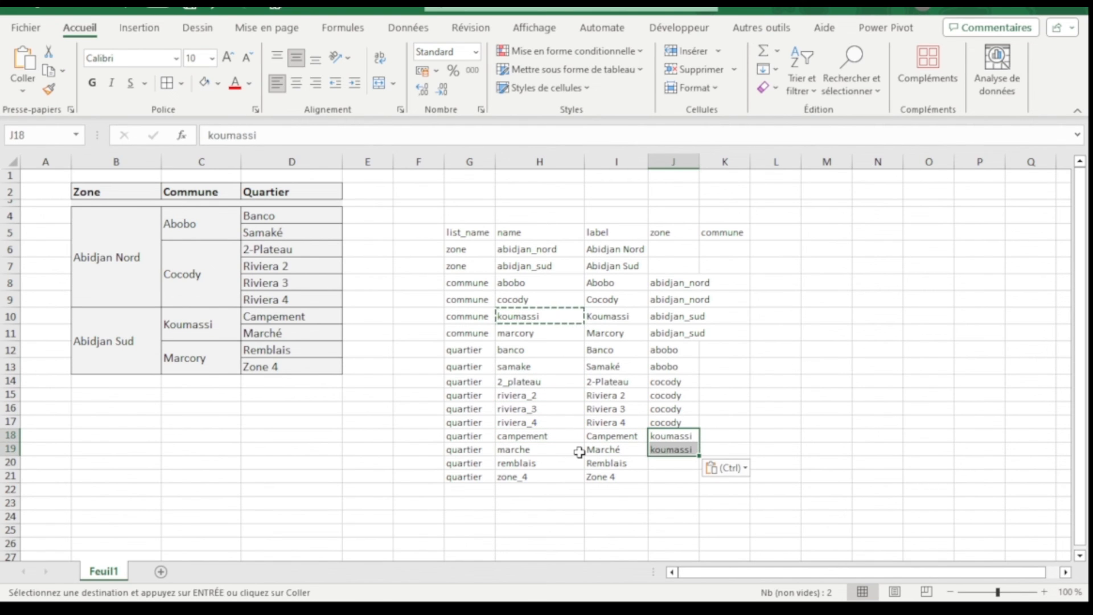
Copy marcory from H11 into J20 and J21 beside the Remblais and Zone 4 quartiers
left_click(532, 336)
key("ctrl+c")
key("Down")
key("Down")
key("Down")
key("Right")
key("Right")
key("Down")
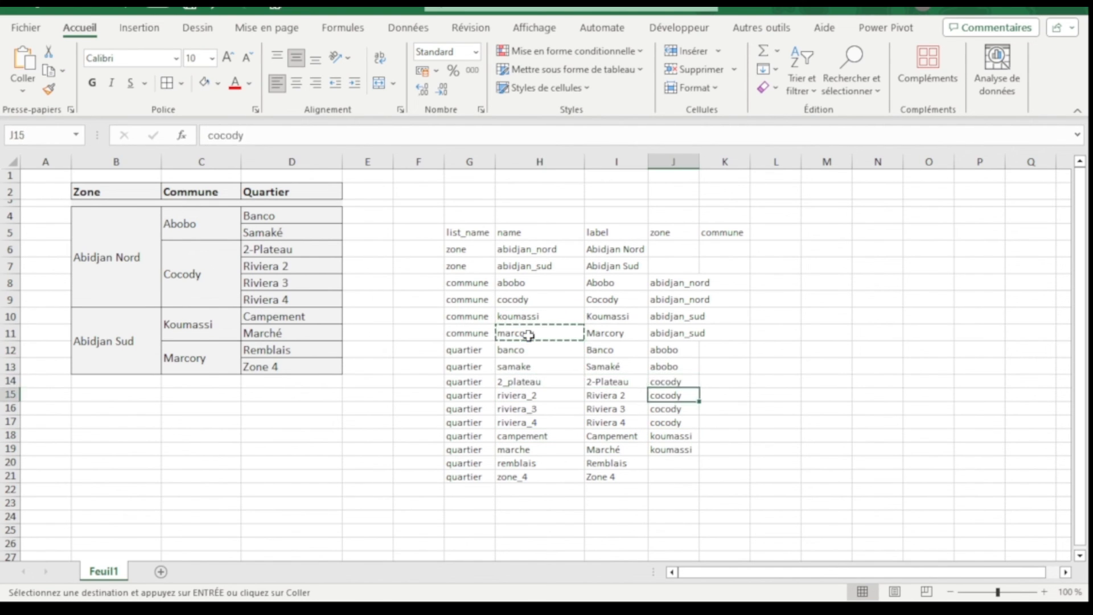
key("Down")
key("Down")
key("Down")
key("Down")
key("Down")
key("ctrl+v")
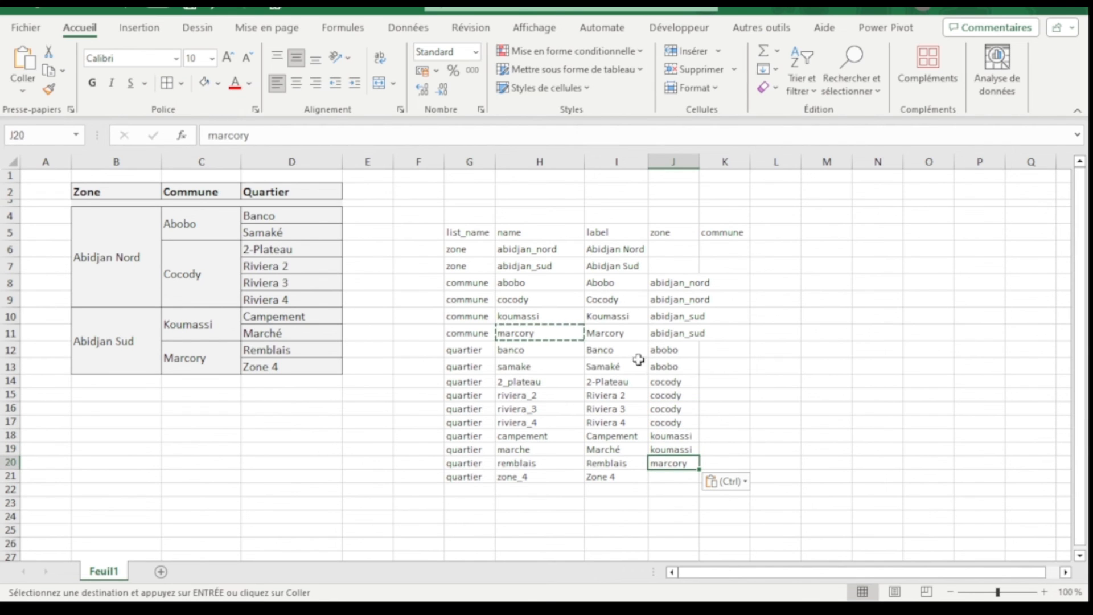
key("Down")
key("ctrl+v")
Fit column J to its contents and move the quartiers' commune values from J12:J21 to K12:K21 under the commune heading
left_click(871, 283)
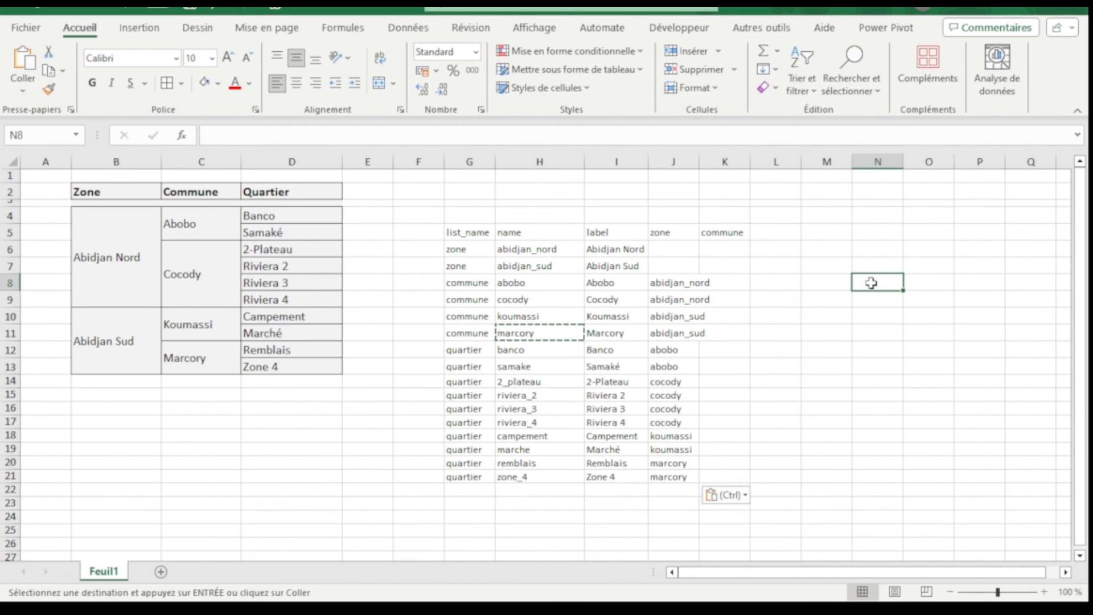
double_click(700, 161)
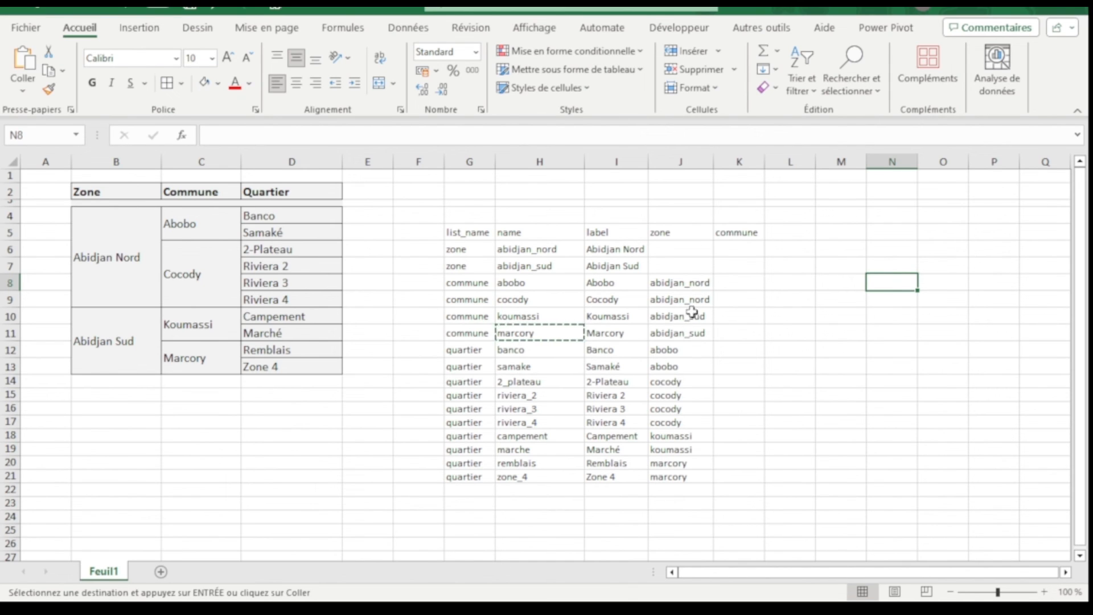
left_click_drag(664, 349, 663, 475)
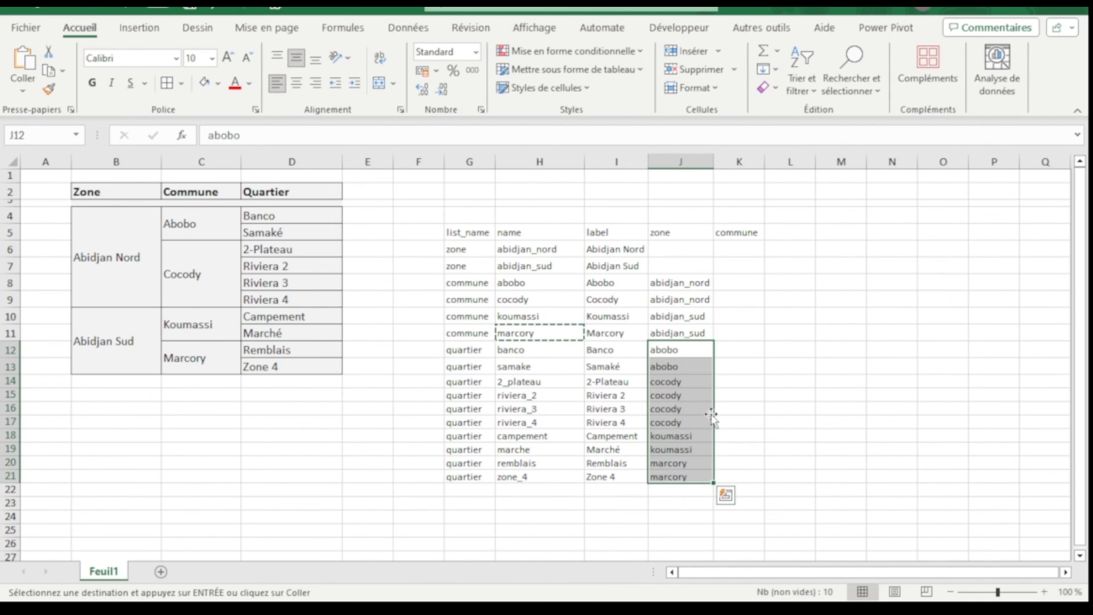
left_click_drag(712, 418, 728, 419)
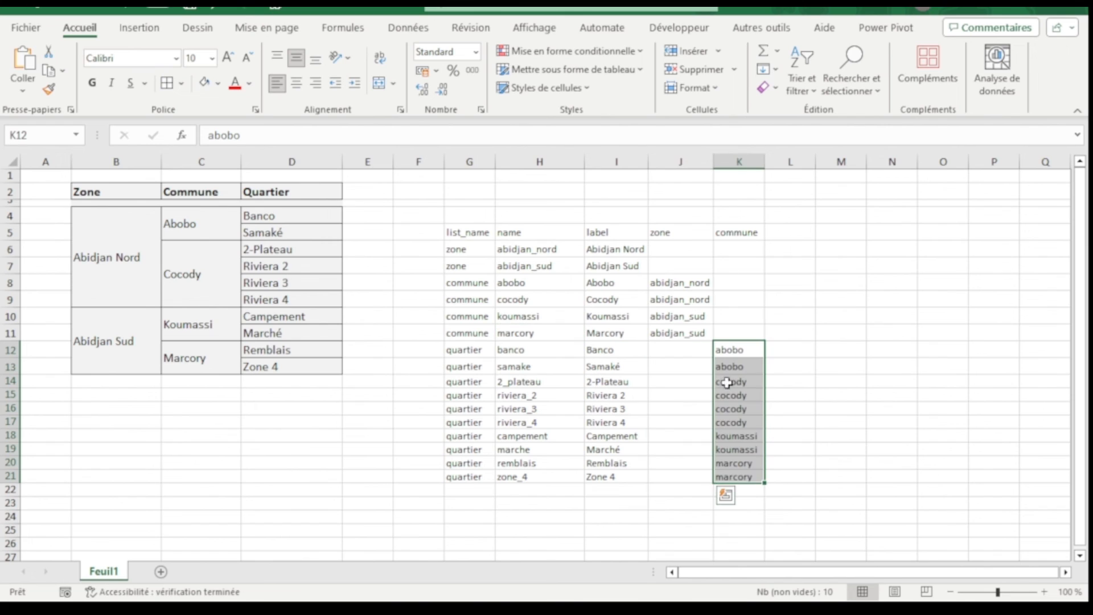
left_click(735, 160)
left_click(826, 206)
left_click_drag(715, 162, 715, 161)
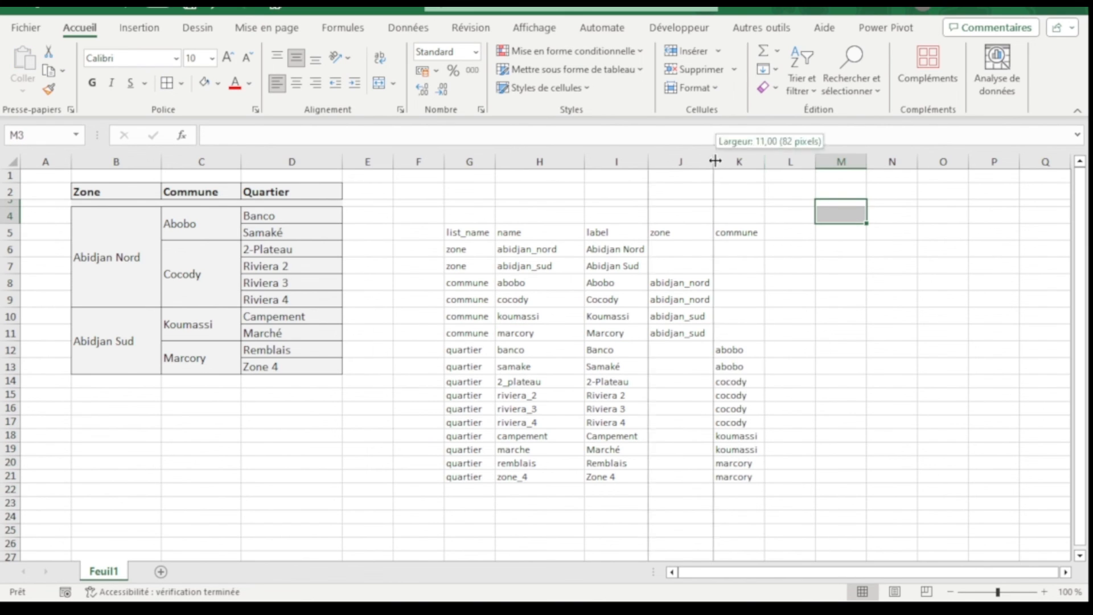
Review how the zone column links communes to their zones and the commune column links quartiers to their communes
left_click_drag(660, 299, 655, 313)
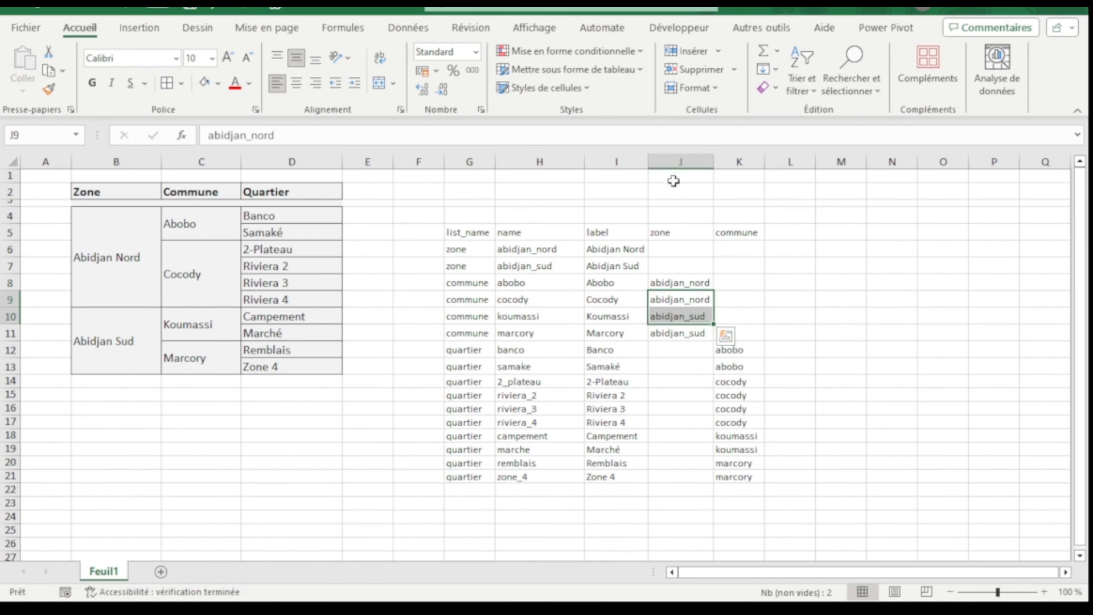
left_click(680, 161)
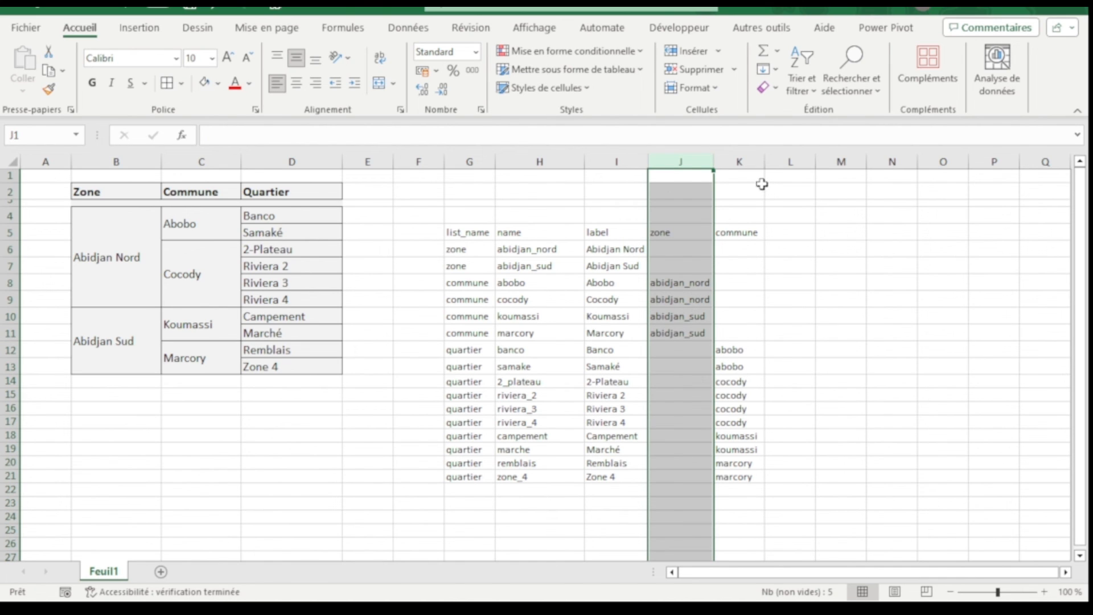
left_click_drag(675, 282, 673, 328)
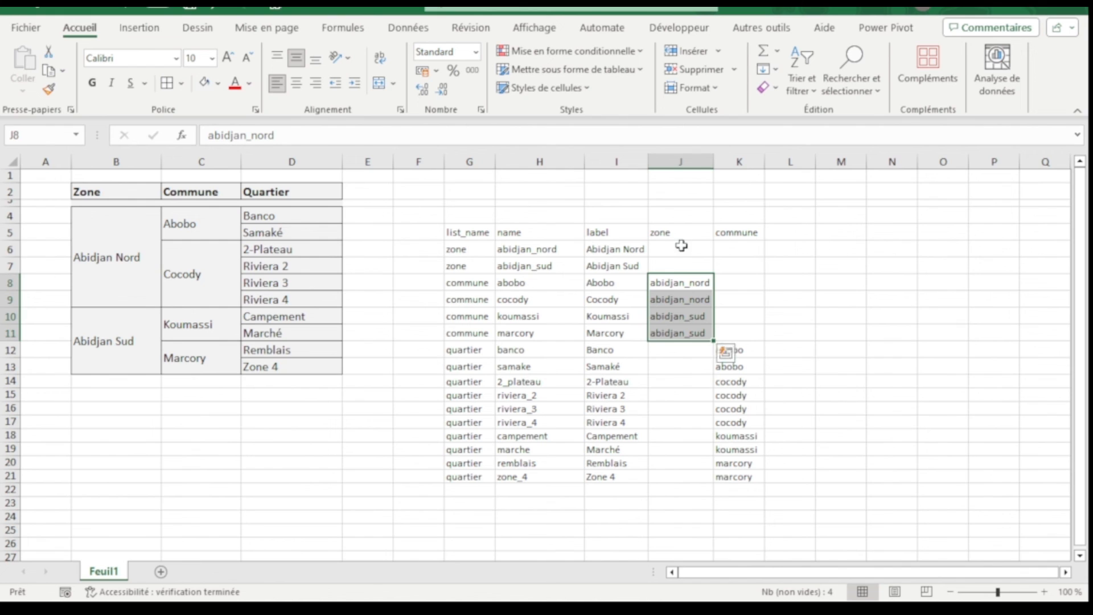
left_click(685, 150)
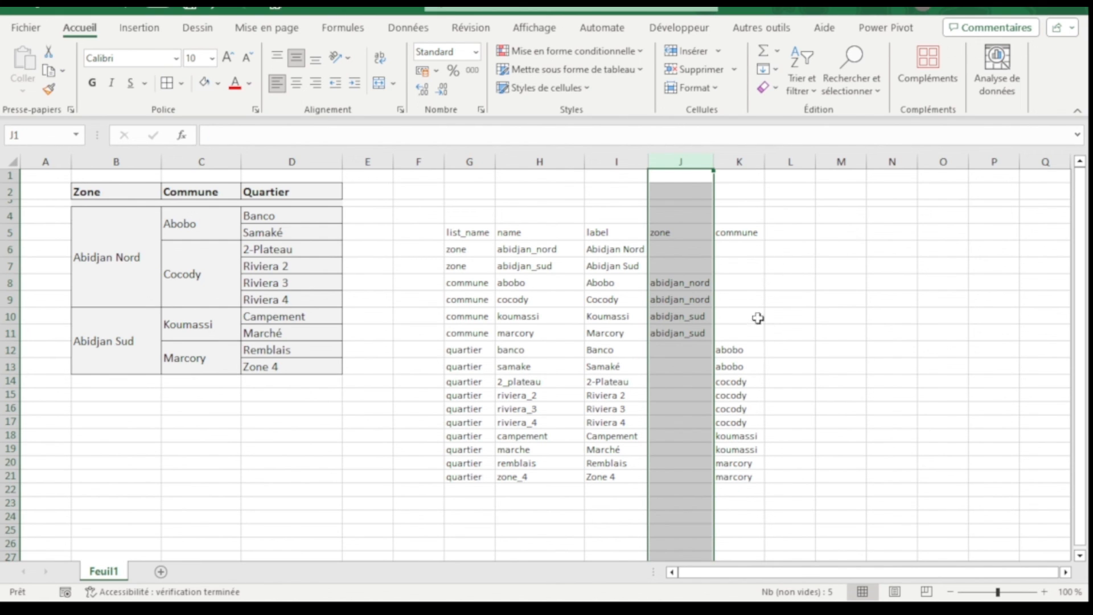
left_click(746, 234)
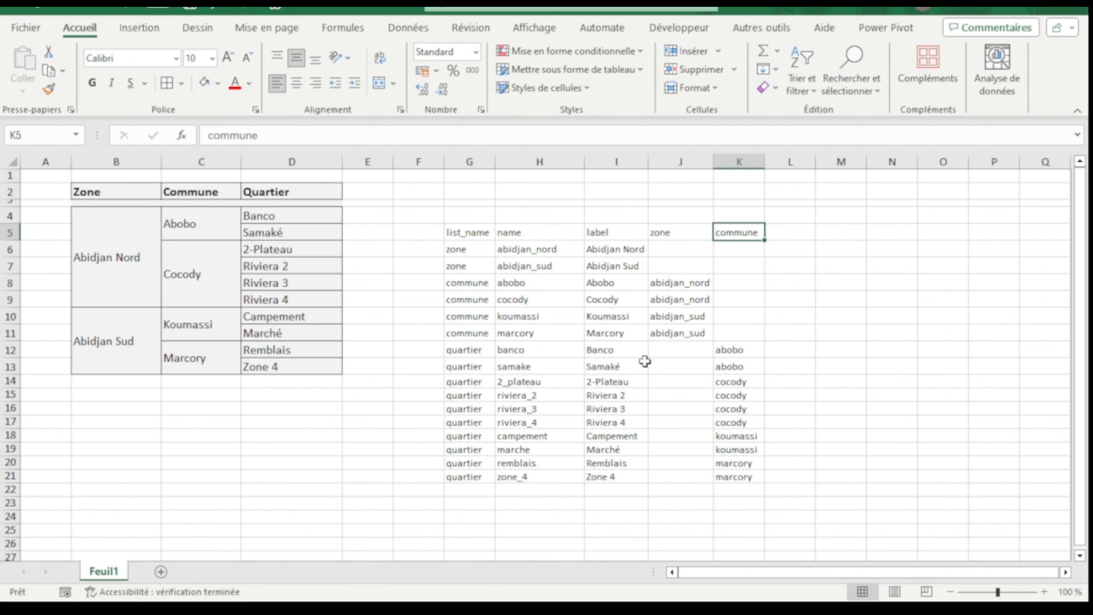
left_click(617, 366)
left_click(746, 163)
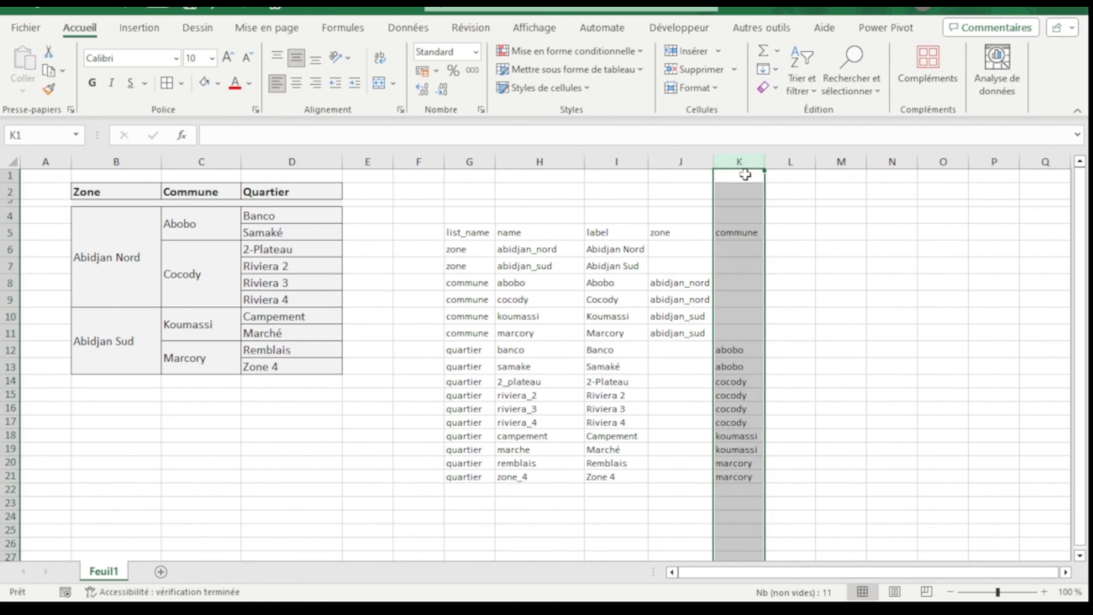
left_click(837, 307)
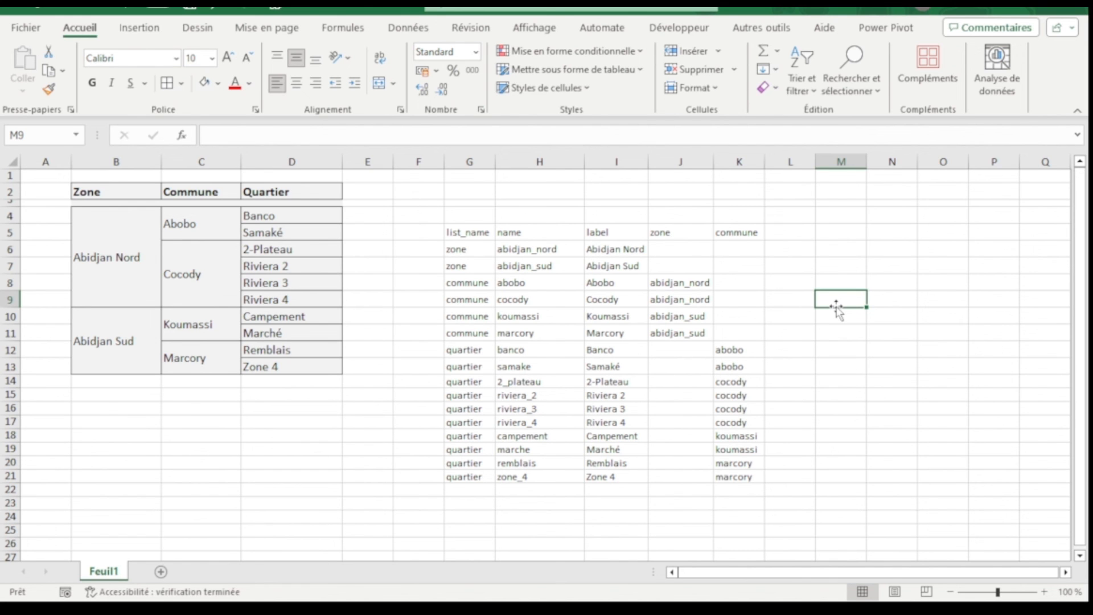
Switch to KoboToolbox and start a new project built from scratch, titled Test
key("alt+Tab")
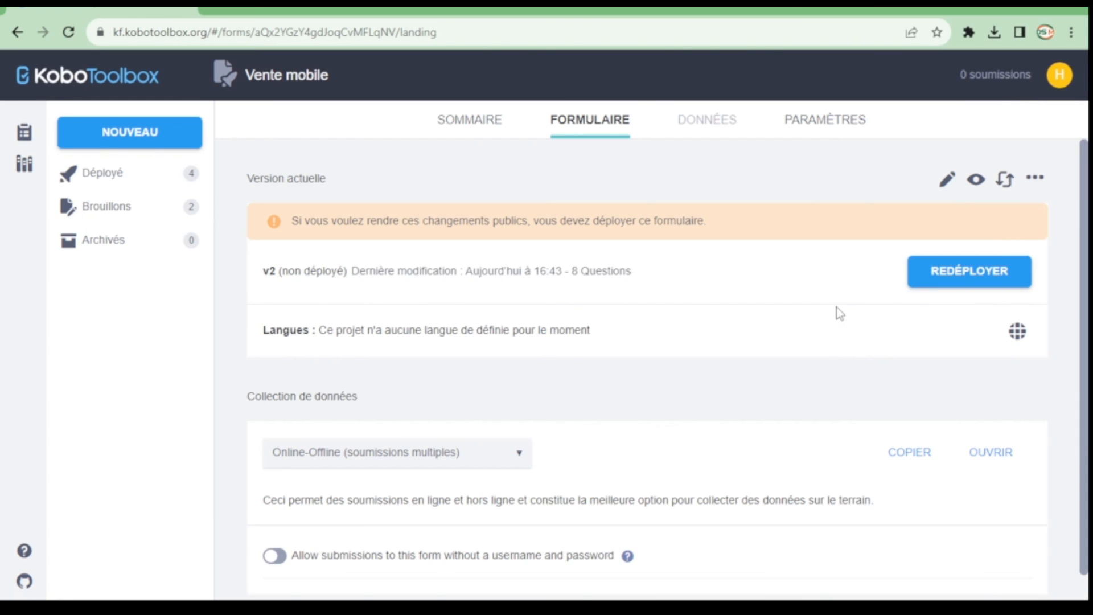
left_click(147, 143)
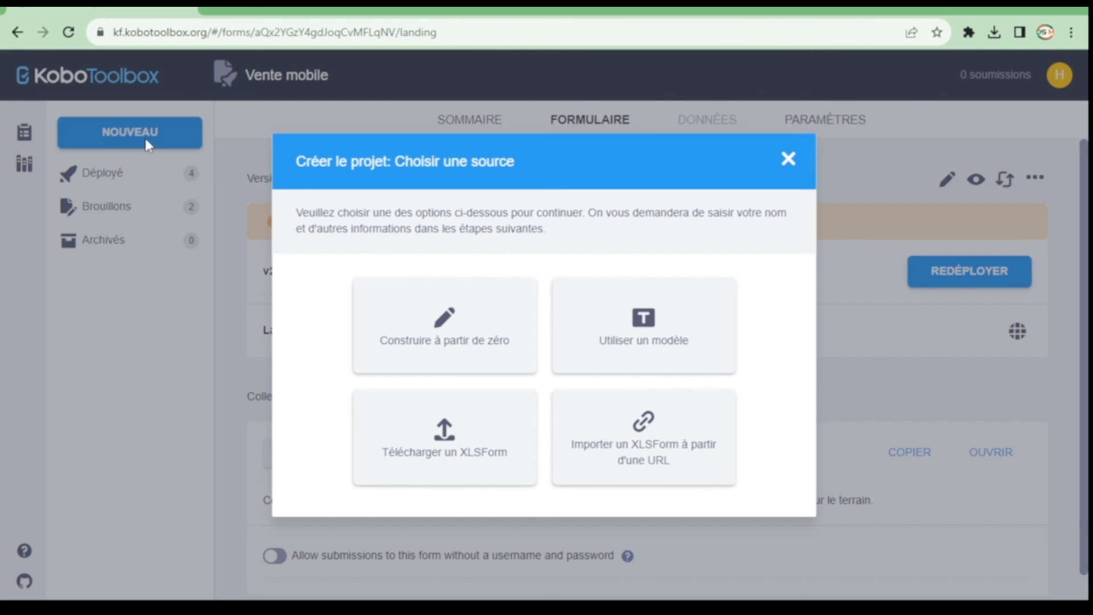
left_click(448, 323)
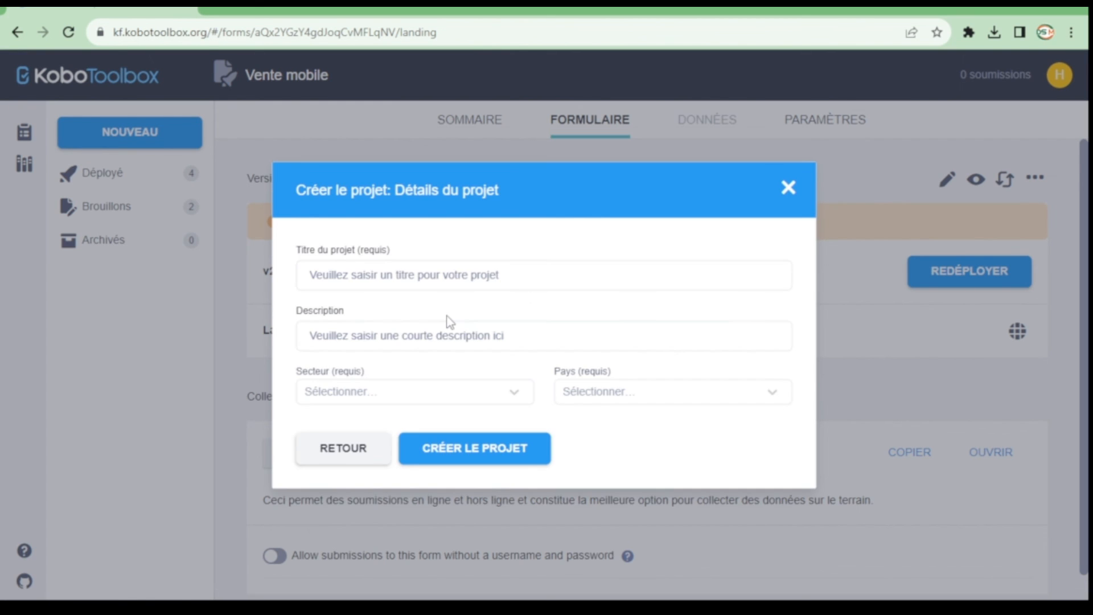
left_click(384, 281)
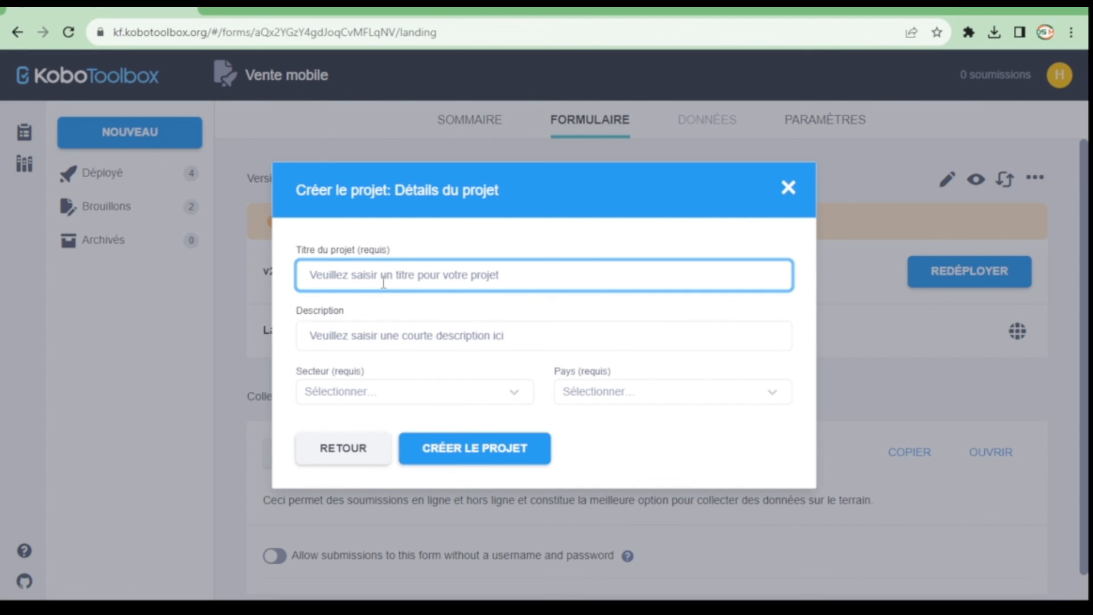
type("Test")
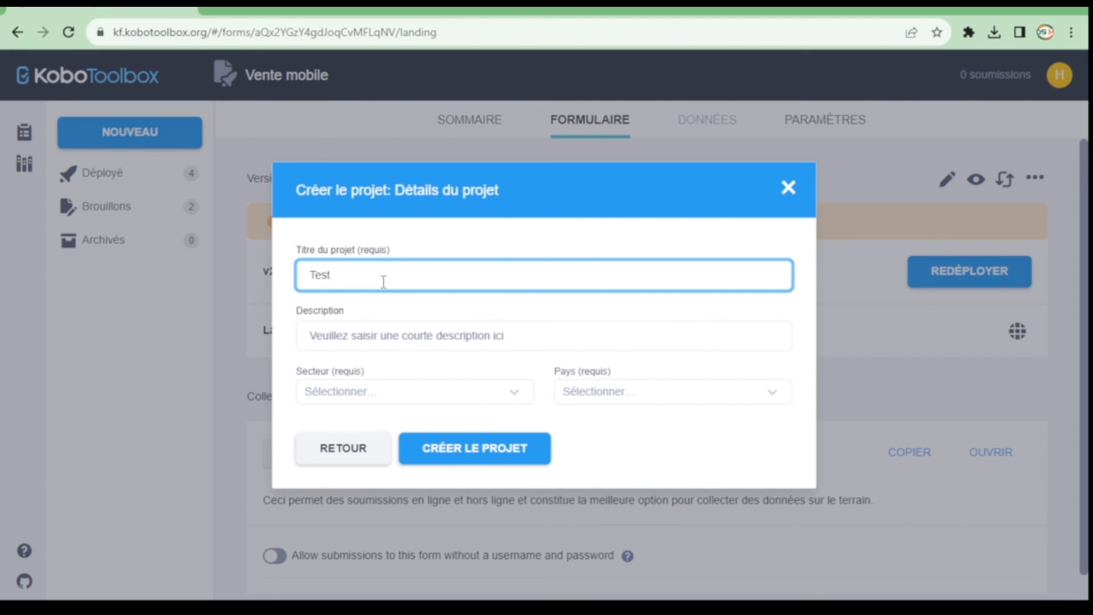
Set the sector to Services éducatifs / Enseignement supérieur and the country to Côte d'Ivoire, and create the project
left_click(378, 393)
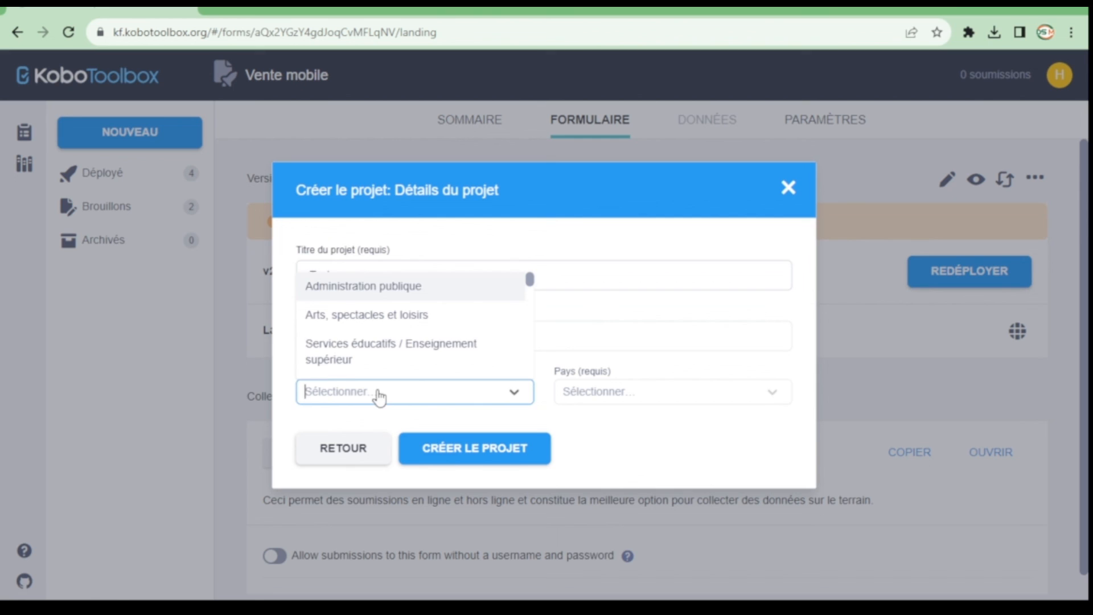
left_click(365, 361)
left_click(587, 397)
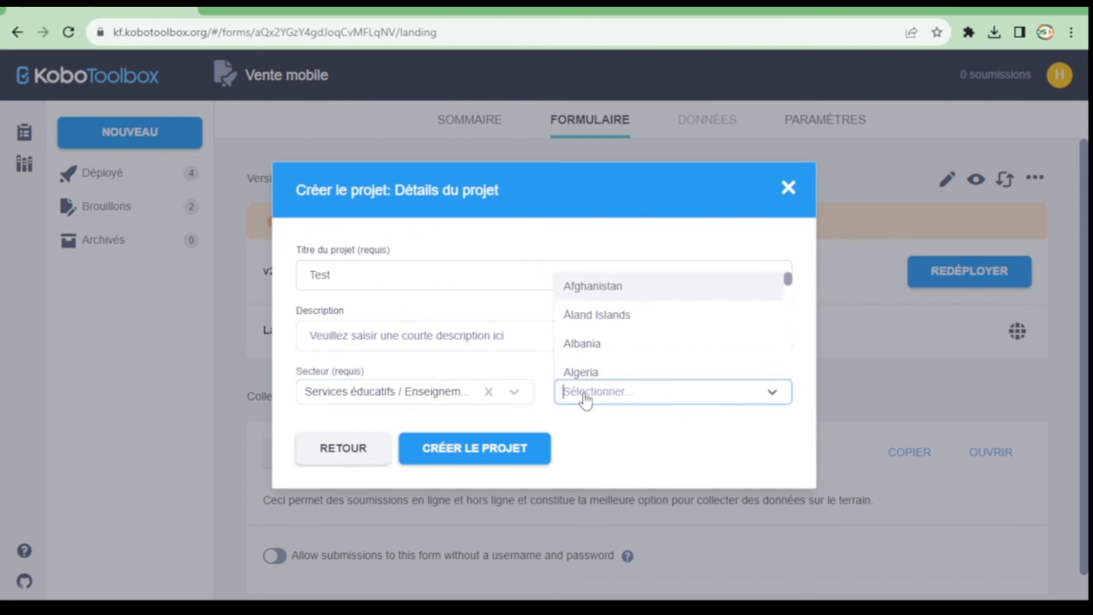
type("cote")
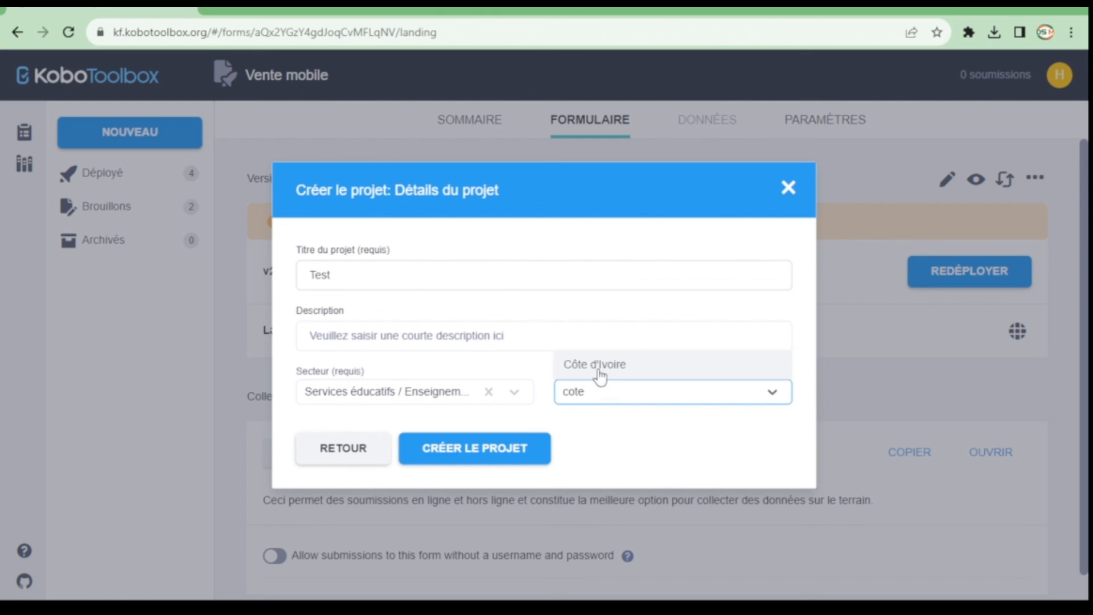
left_click(599, 376)
left_click(491, 448)
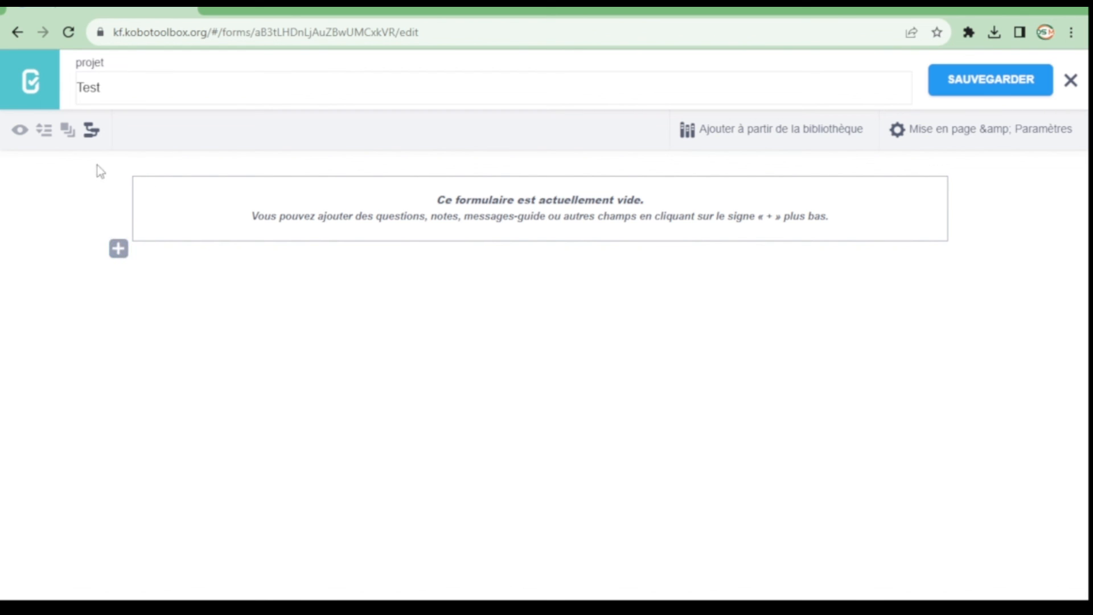
Import cascading questions into the Test form from the Excel choices table G5:K21, removing the trailing empty line
left_click(90, 132)
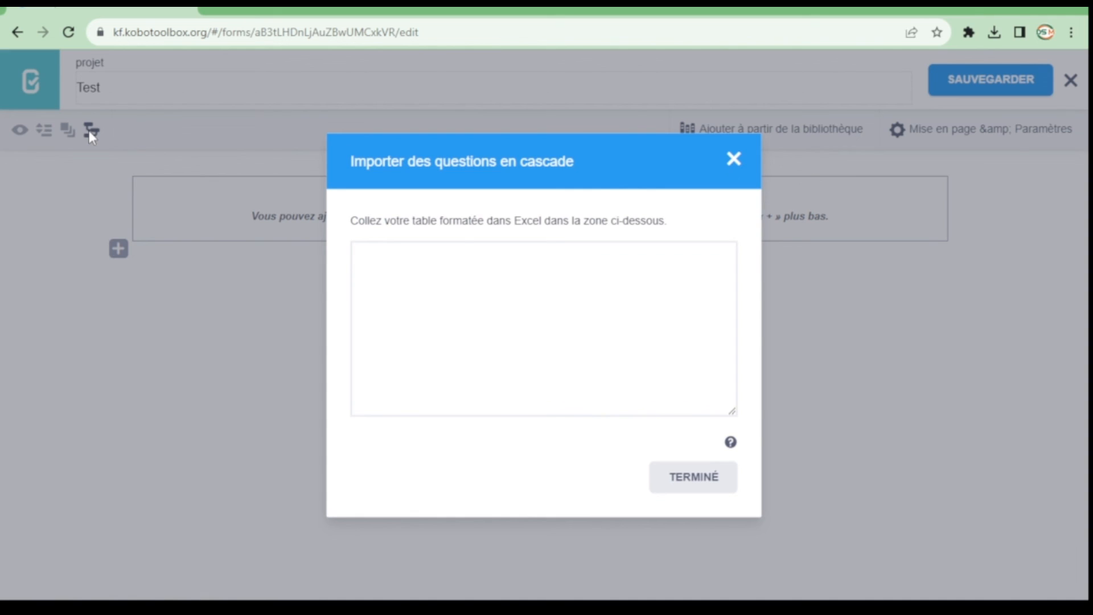
key("alt+Tab")
left_click_drag(484, 232, 736, 481)
key("ctrl+c")
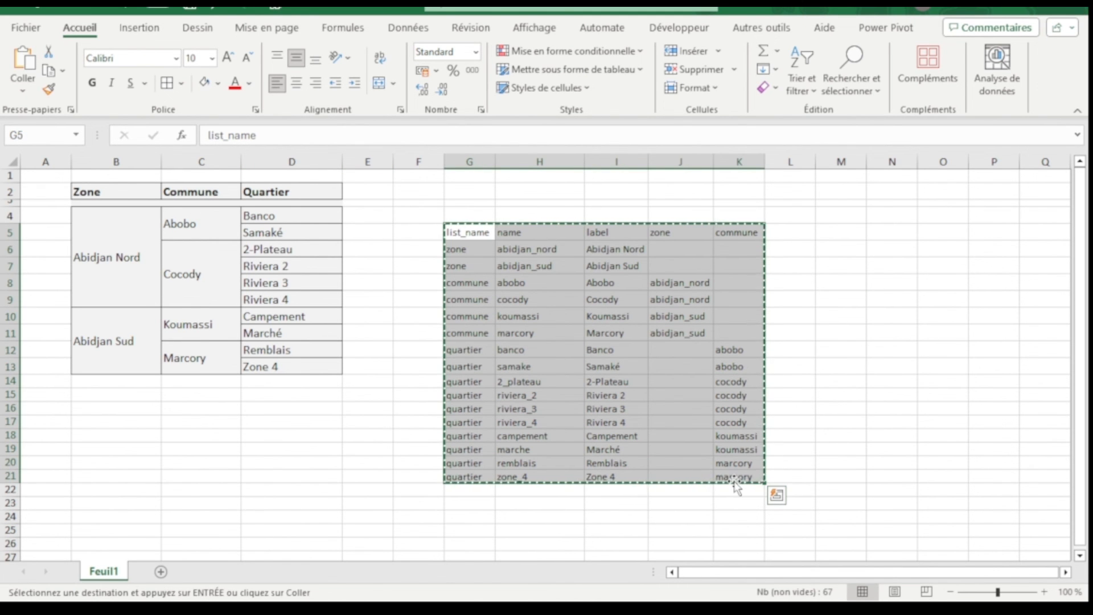
key("alt+Tab")
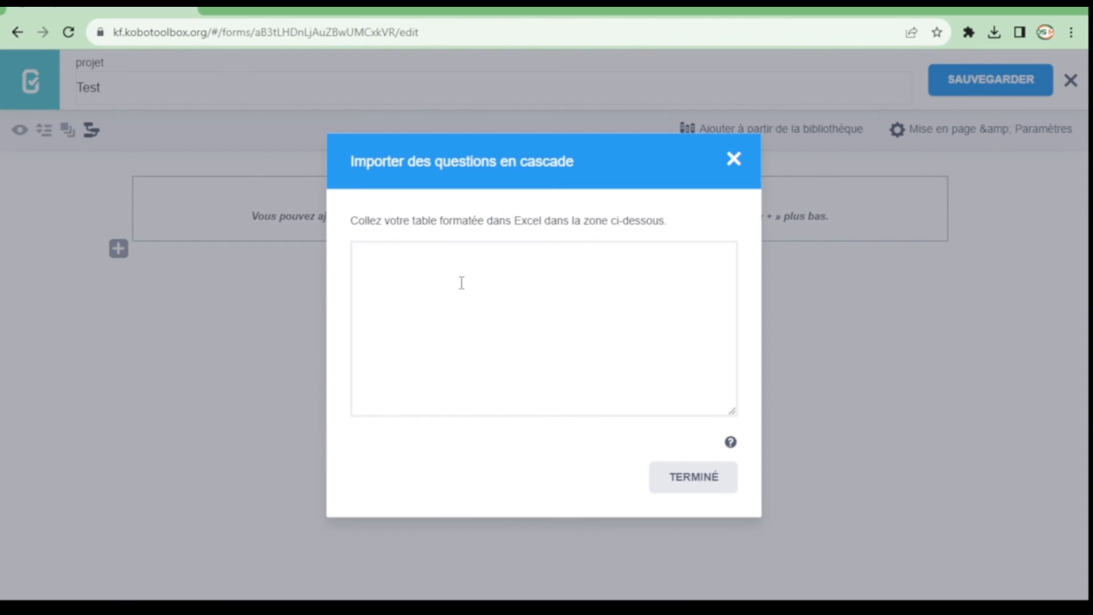
left_click(458, 283)
key("ctrl+v")
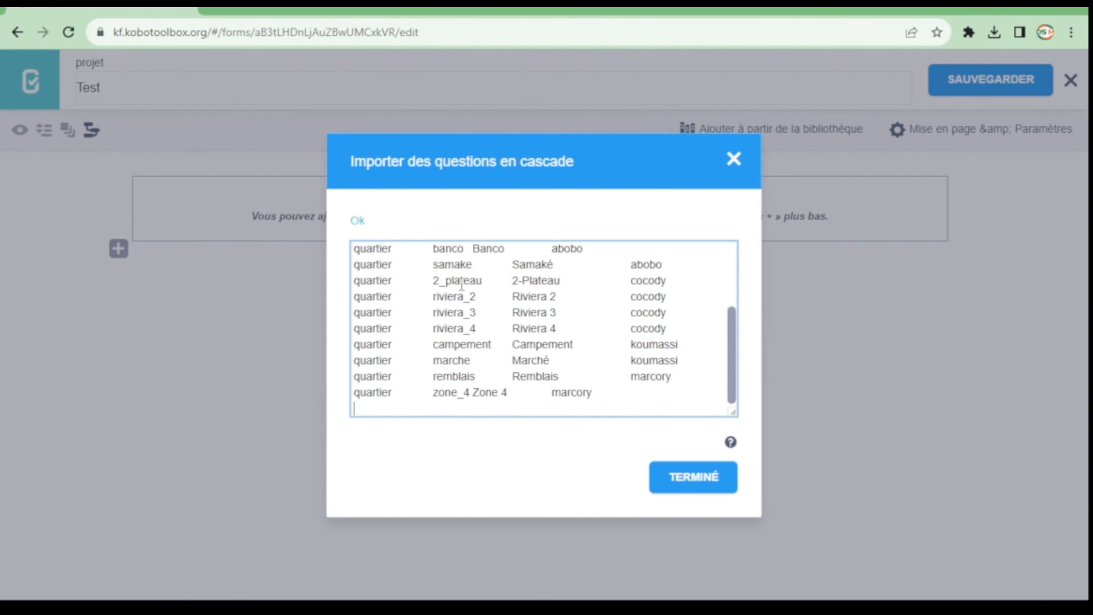
key("BackSpace")
left_click(696, 476)
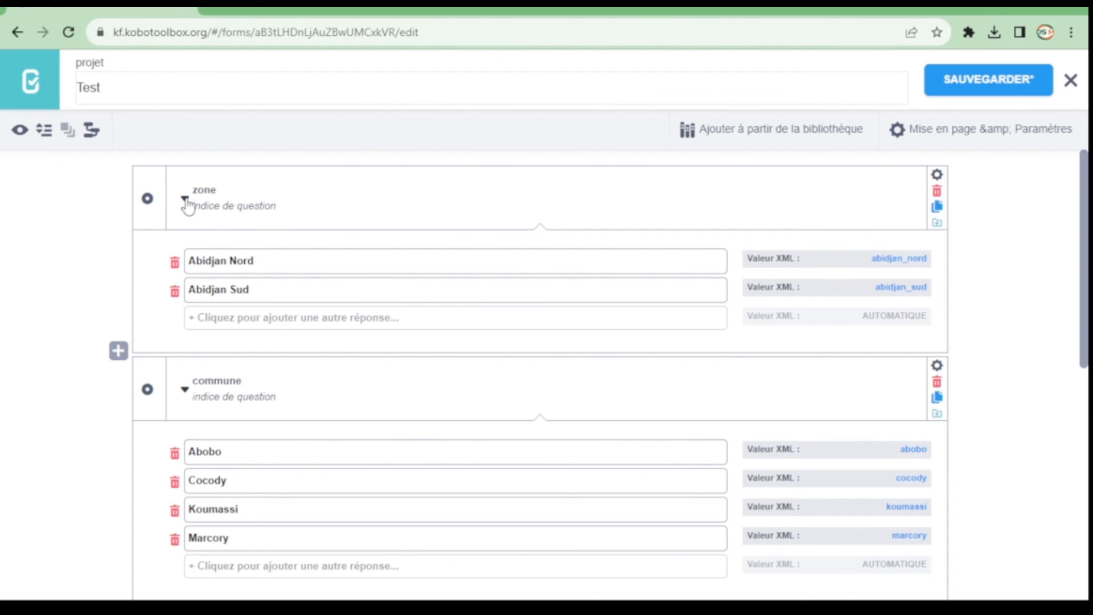
Collapse the answer options of the zone, commune and quartier questions after looking through the quartier choices
left_click(186, 200)
left_click(185, 269)
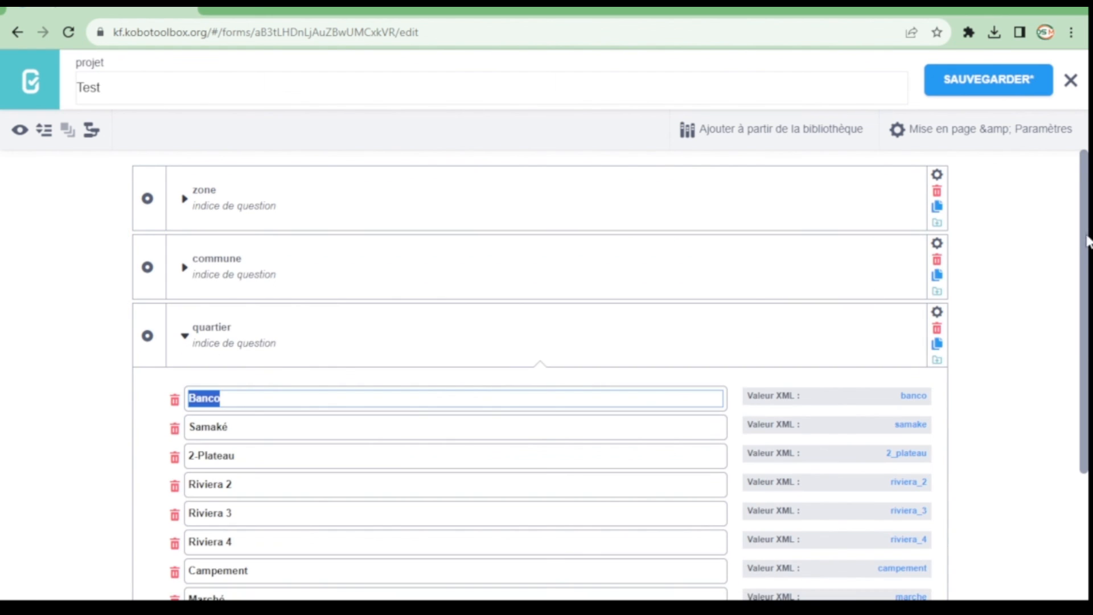
scroll(1084, 273, "down", 3)
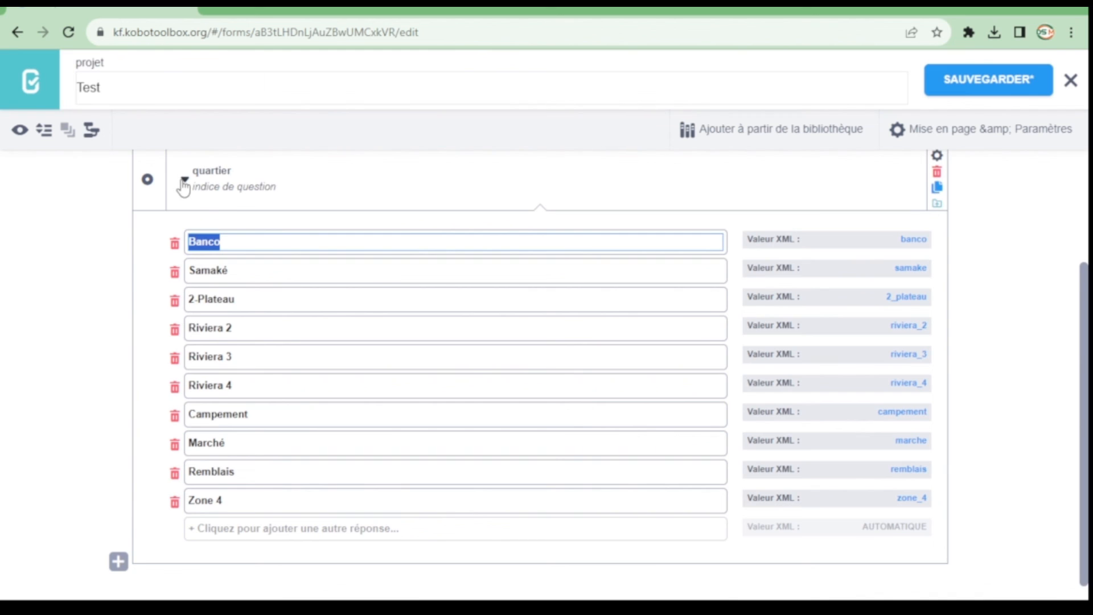
left_click(184, 181)
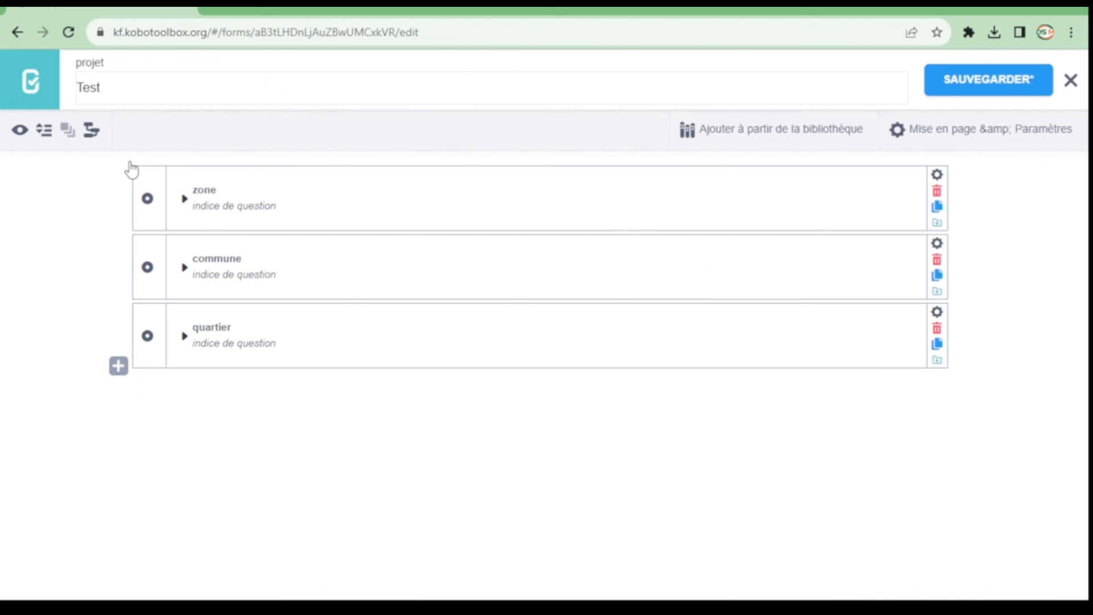
Preview the Test form and check the quartier choices for zone Abidjan Nord with commune Abobo and with Cocody
left_click(22, 132)
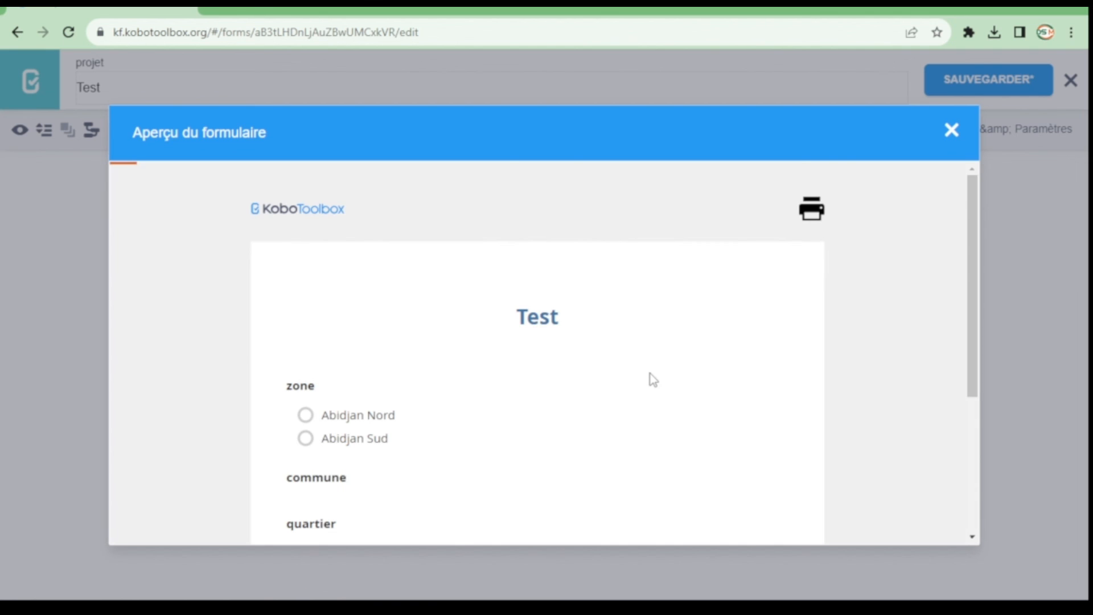
left_click_drag(973, 226, 974, 299)
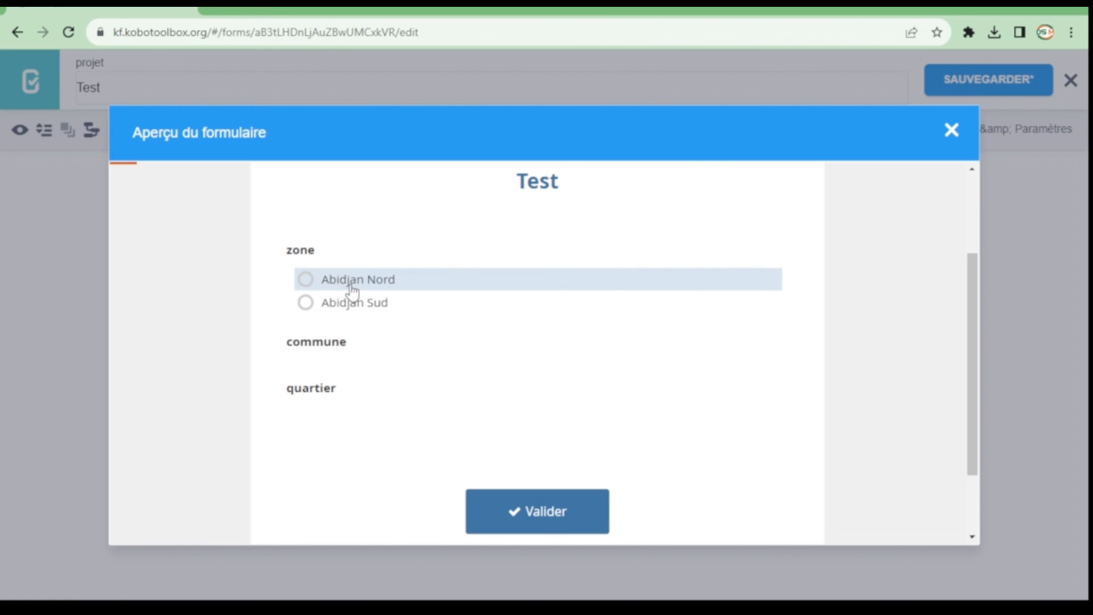
left_click(317, 279)
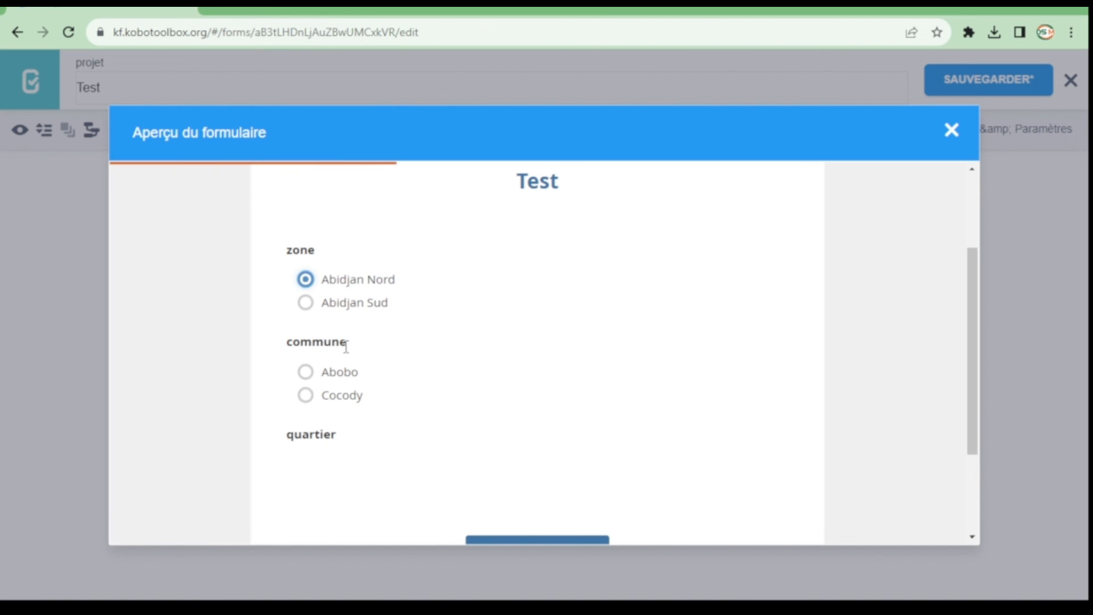
left_click(331, 379)
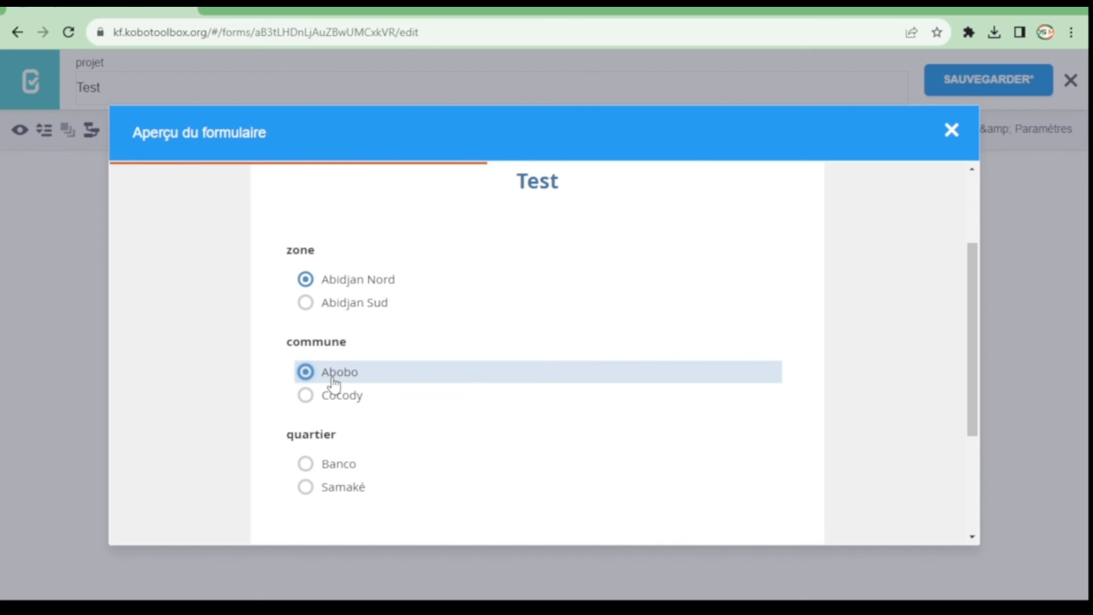
left_click(305, 397)
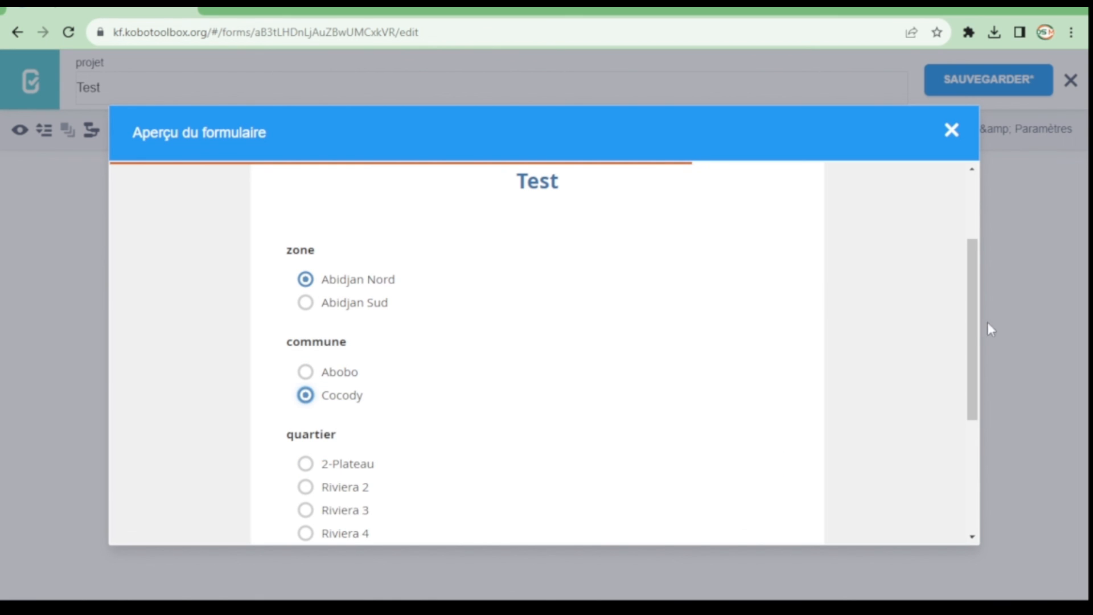
left_click_drag(976, 326, 976, 347)
Set the previewed zone to Abidjan Sud and check the quartier choices for communes Koumassi and Marcory
left_click(306, 264)
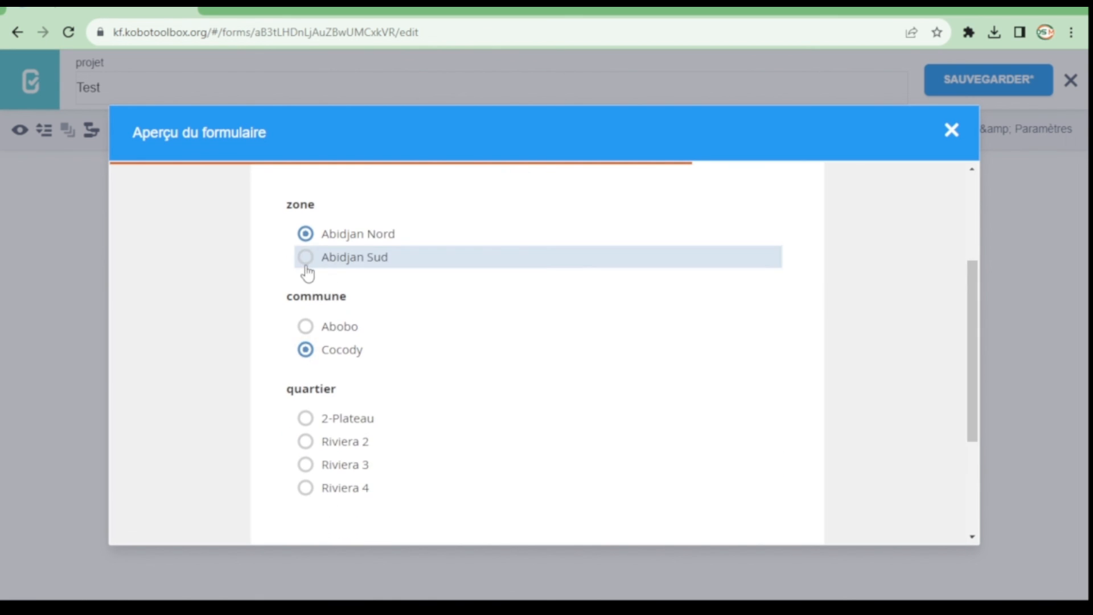
left_click(306, 326)
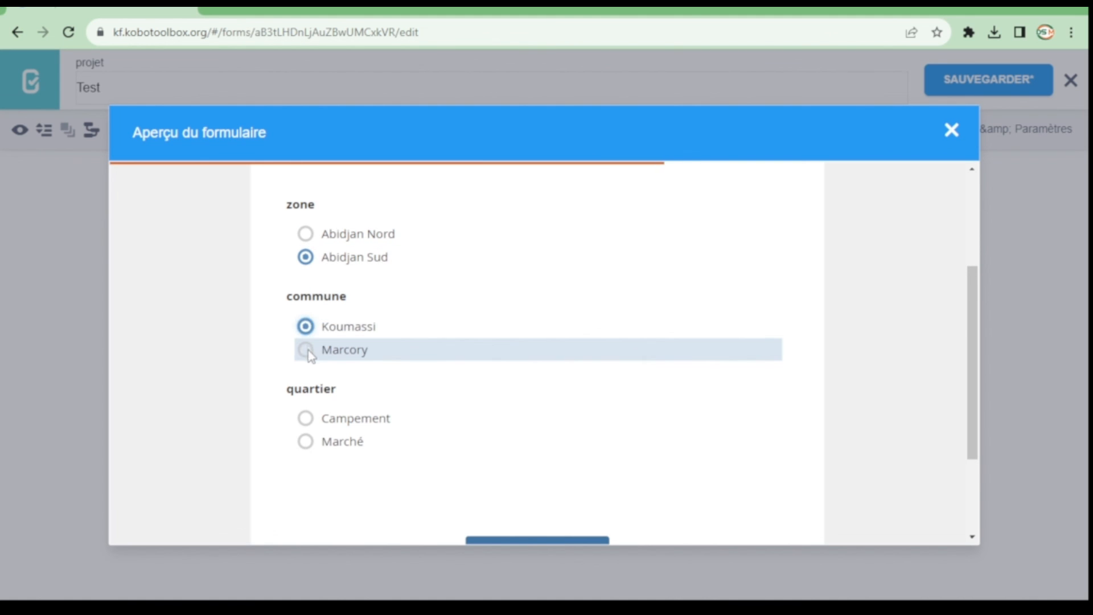
left_click(308, 352)
Alternate the previewed zone between Abidjan Nord and Abidjan Sud, recheck Abobo and Cocody under Abidjan Nord, and close the preview
left_click(305, 237)
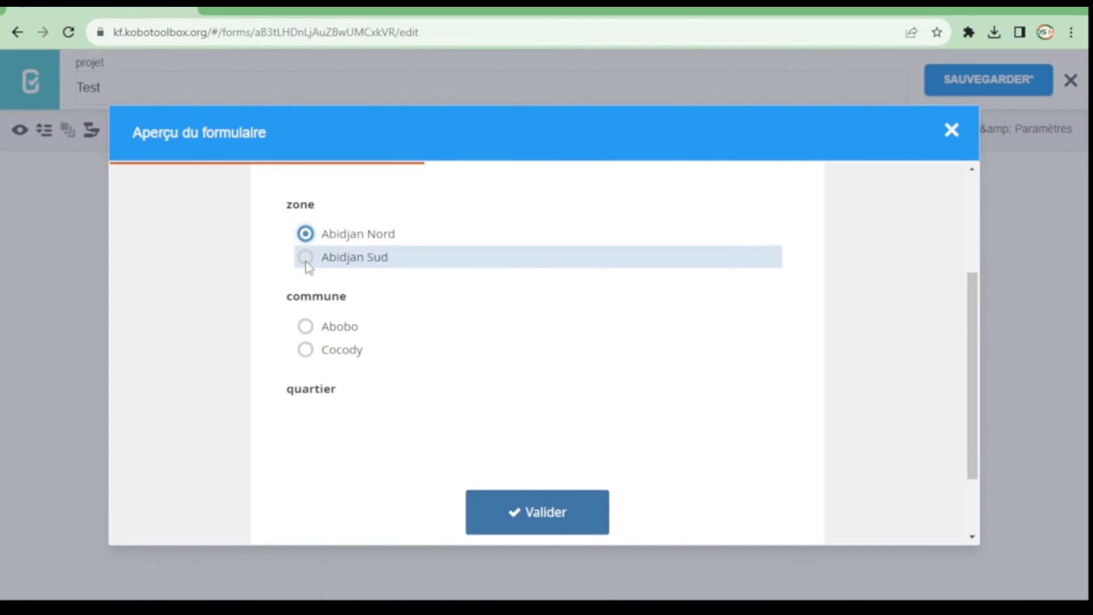
left_click(306, 259)
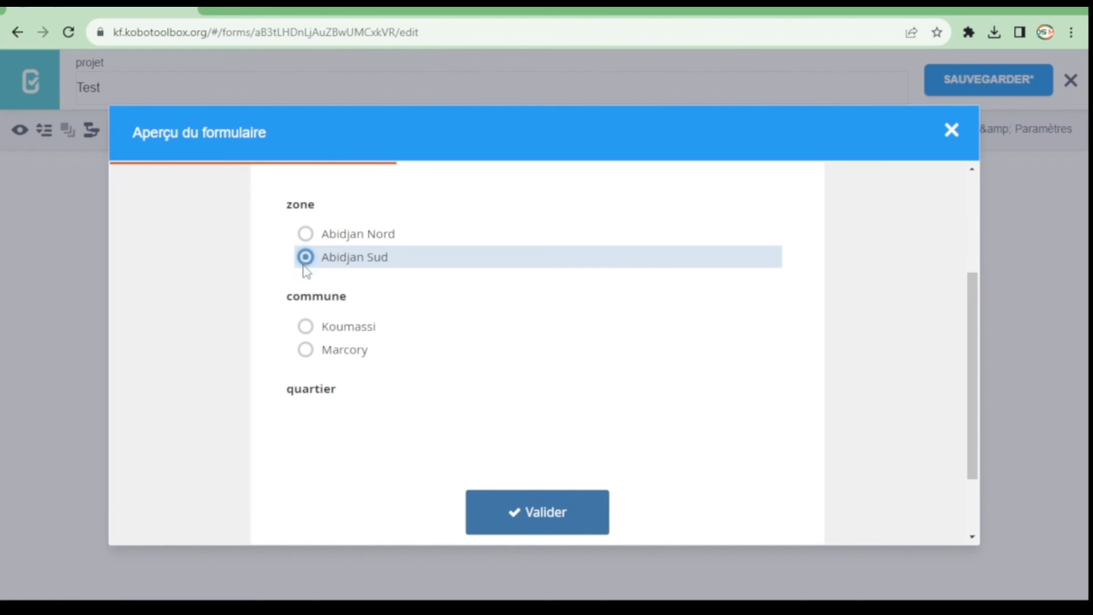
left_click(306, 234)
left_click(307, 327)
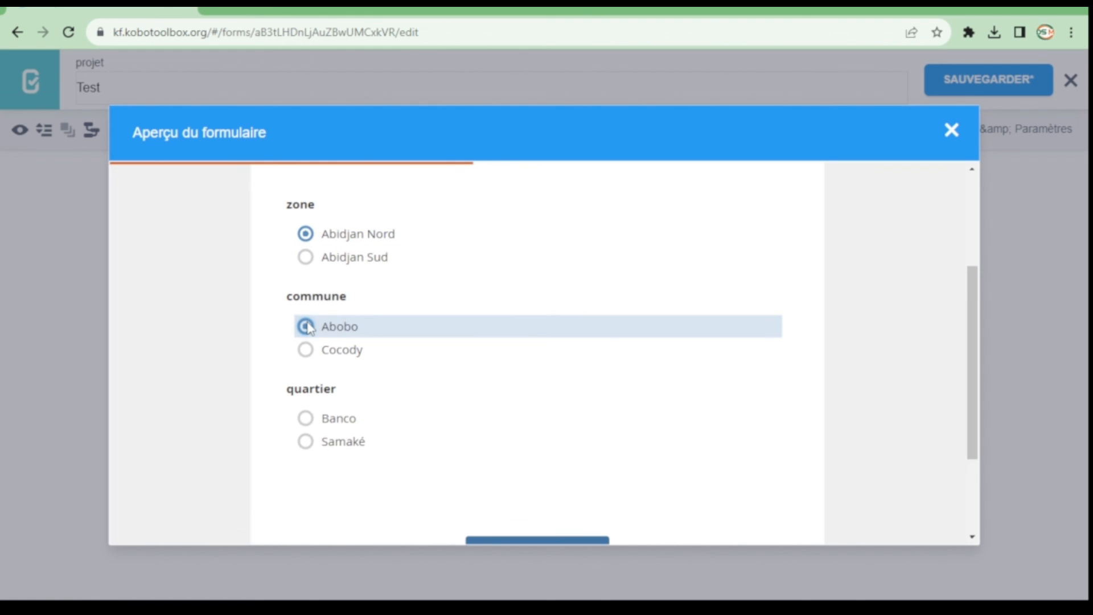
left_click(305, 350)
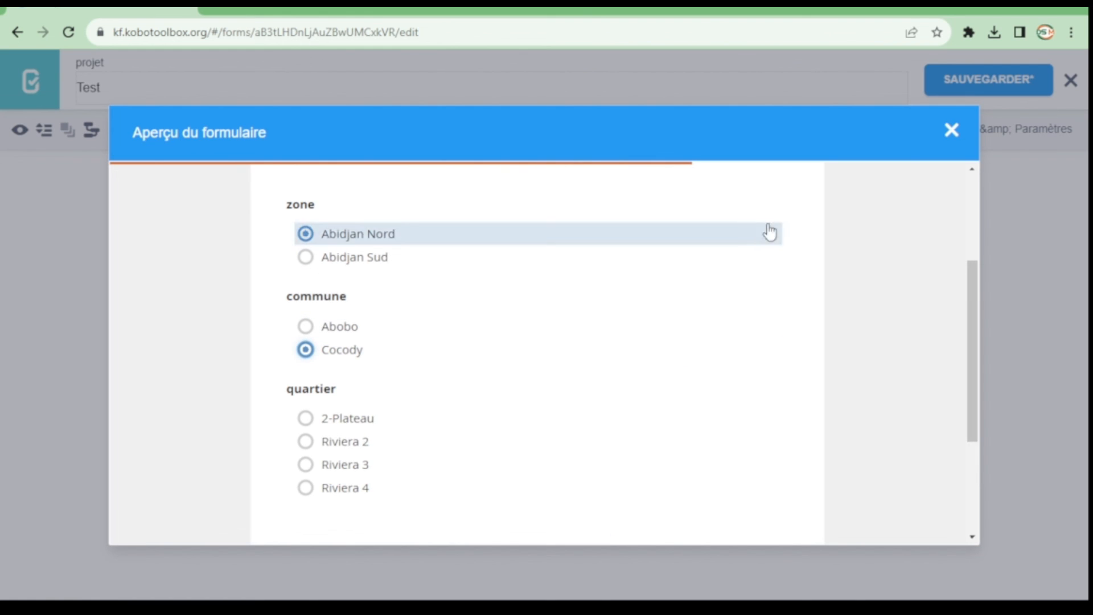
left_click_drag(978, 312, 969, 244)
left_click(956, 136)
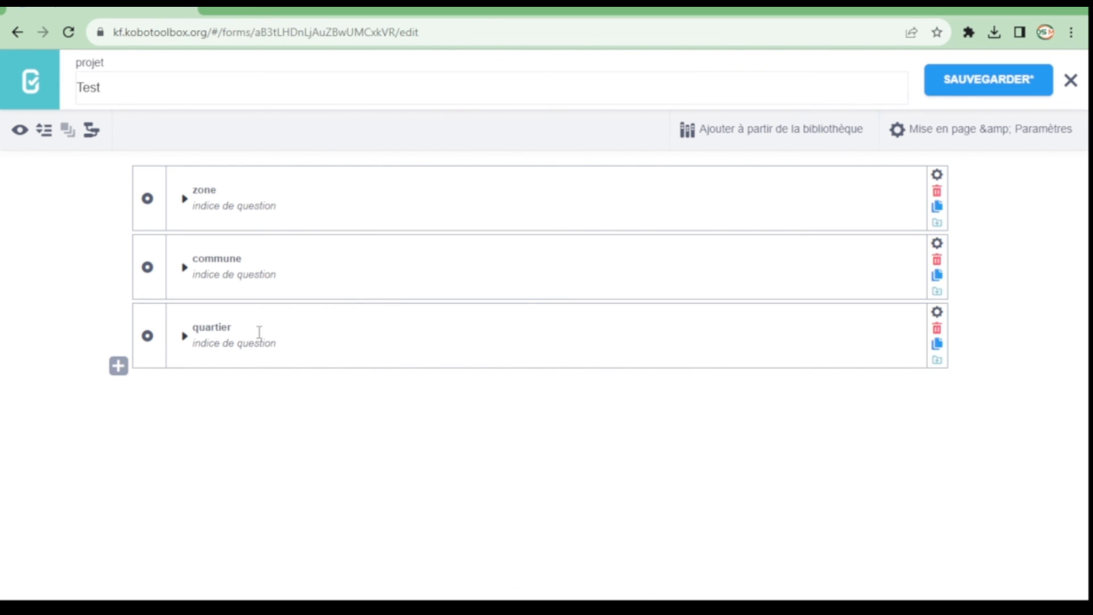
Open and cancel a new question below quartier, and try moving quartier above commune before restoring the question order
left_click(121, 368)
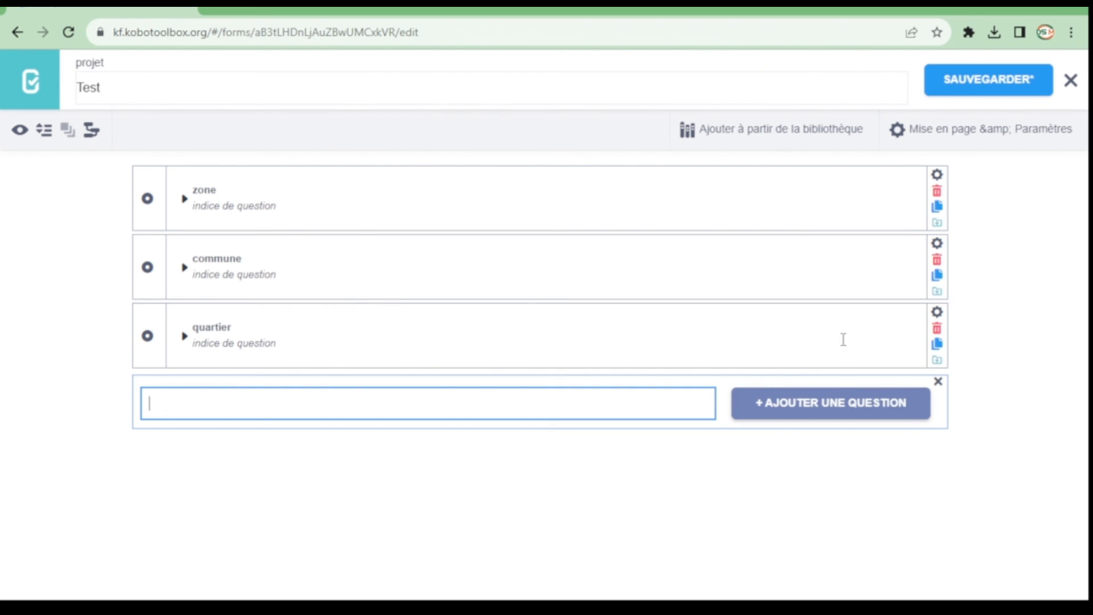
left_click(938, 381)
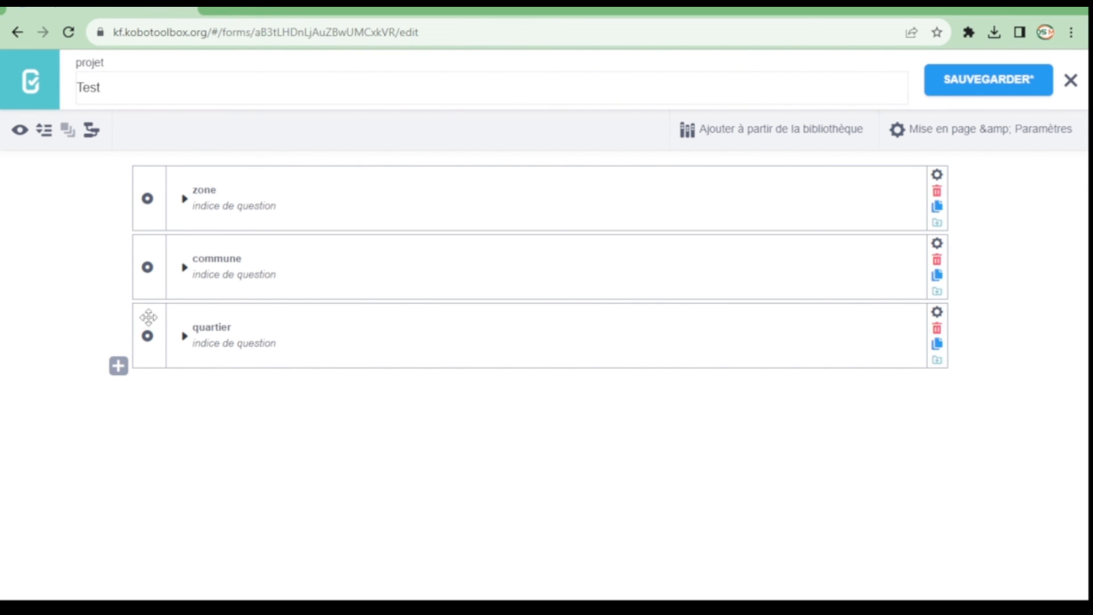
mouse_move(148, 317)
left_mouse_down()
mouse_move(147, 236)
mouse_move(142, 337)
left_mouse_up()
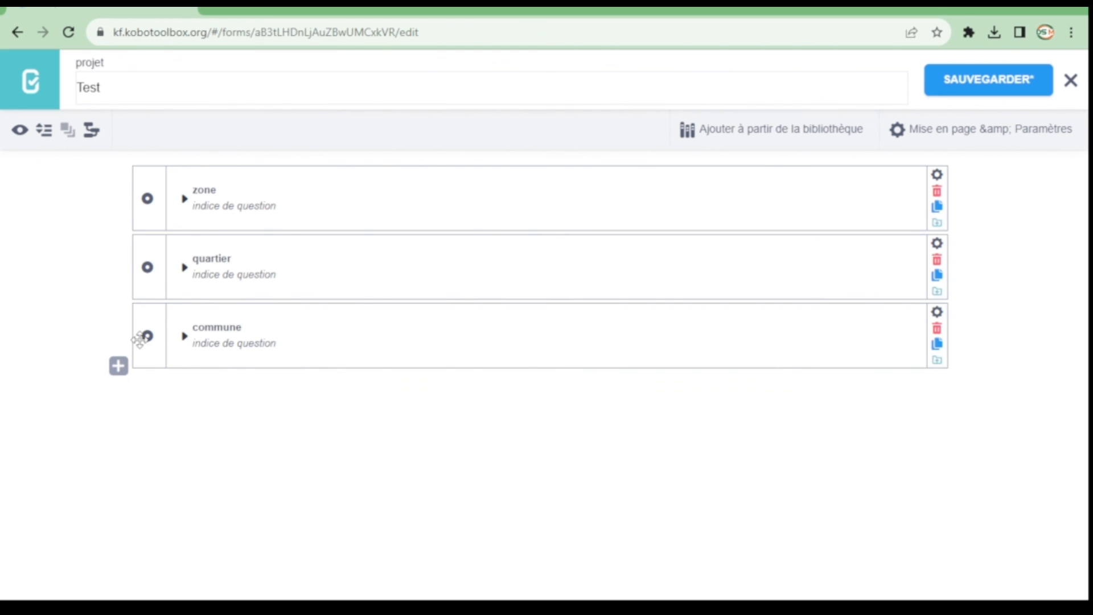
left_click_drag(147, 288, 157, 384)
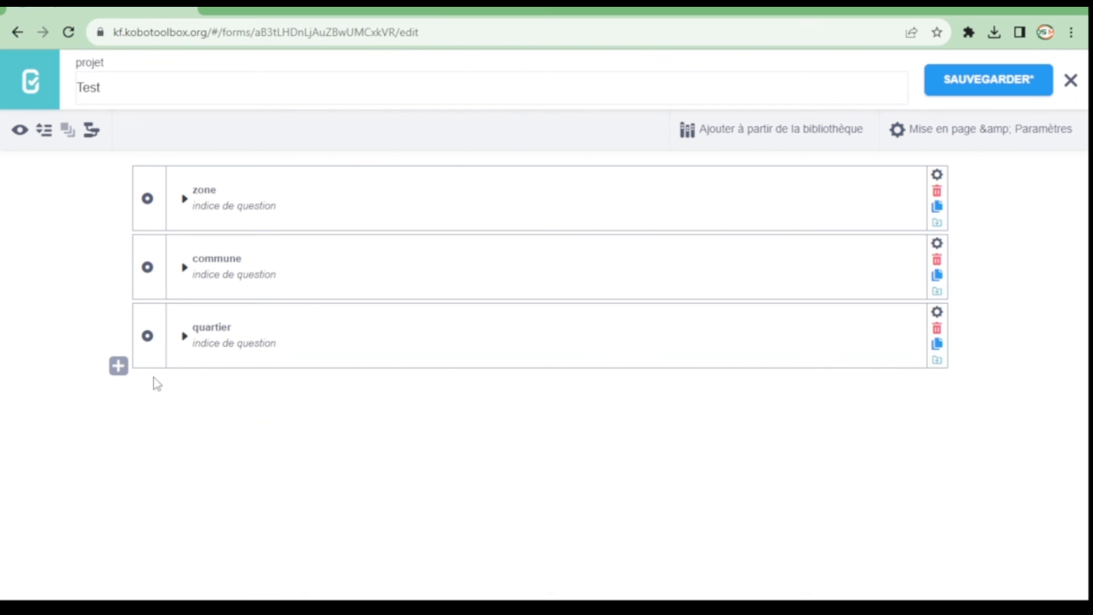